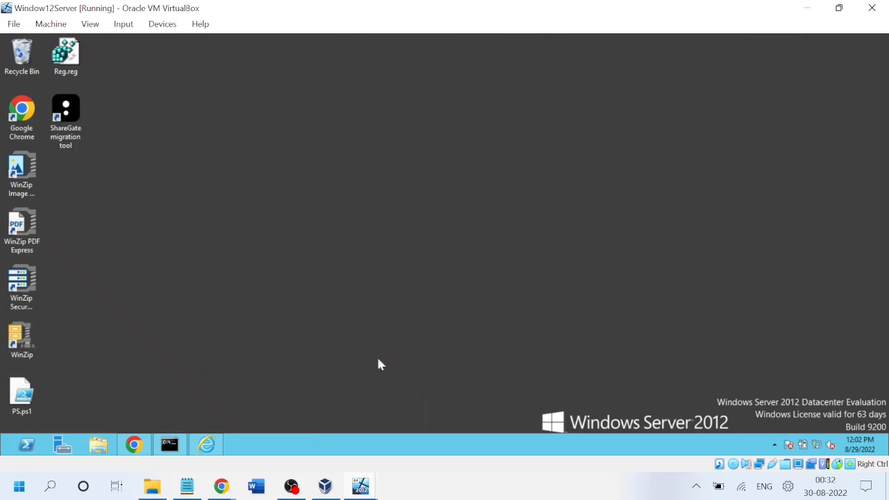
Launch SharePoint 2013 Central Administration via Start search 'share', then switch to the Windows 10 VM.
{"action": "key", "text": "super"}
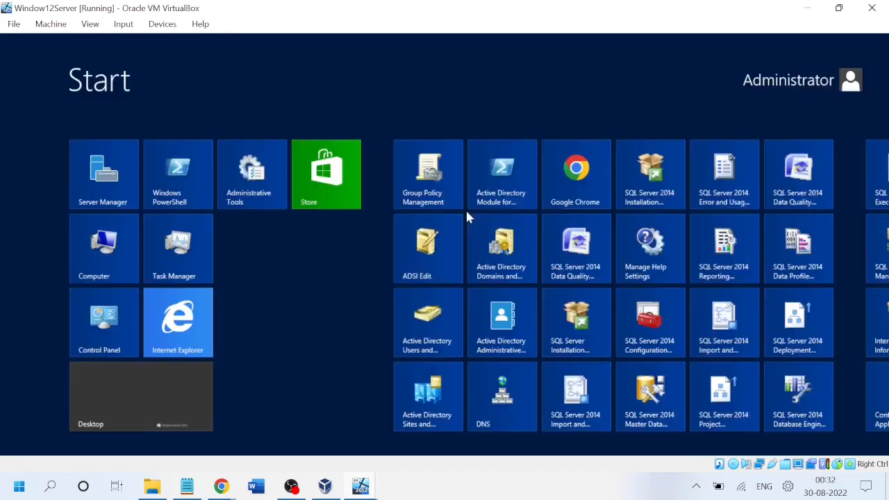
{"action": "type", "text": "share"}
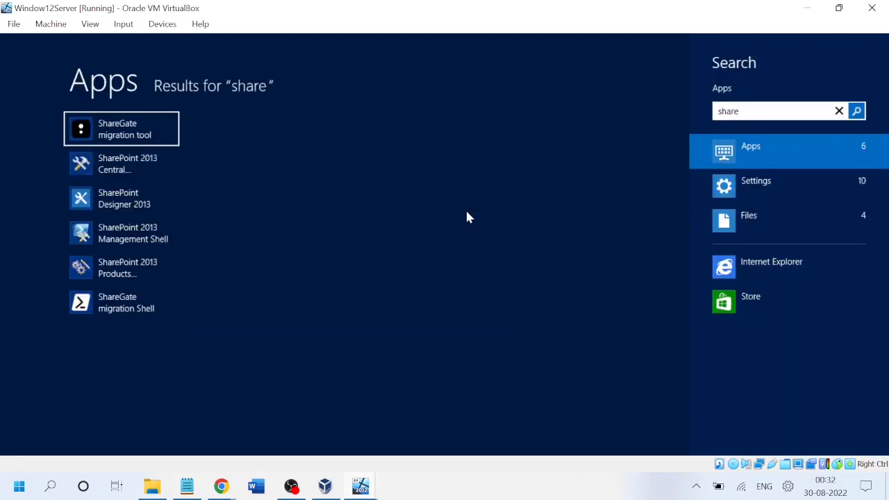
{"action": "key", "text": "Down"}
{"action": "key", "text": "Return"}
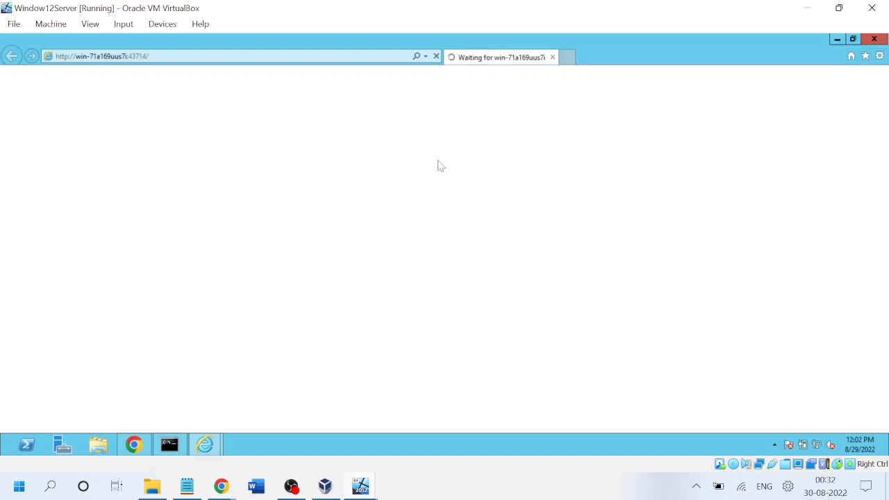
{"action": "left_click", "coordinate": [368, 489]}
{"action": "left_click", "coordinate": [389, 389]}
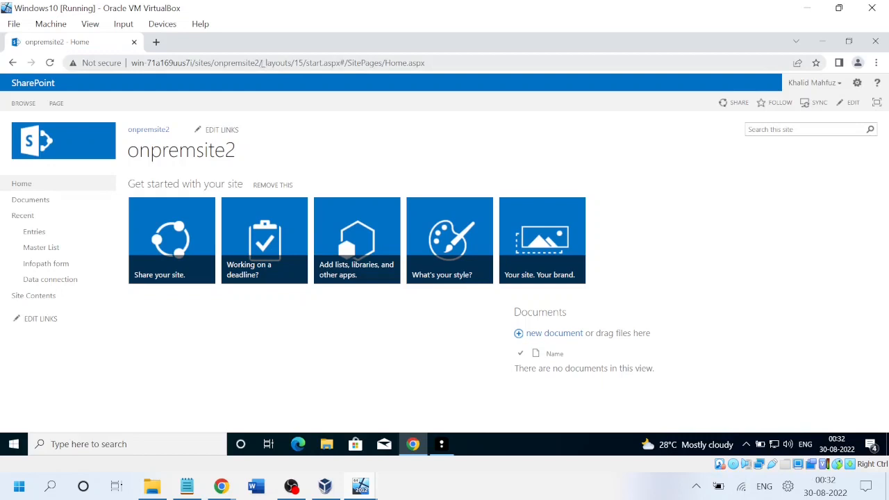
Select the onpremsite2 URL in the browser address bar and bring ShareGate forward.
{"action": "left_click_drag", "start_coordinate": [261, 62], "coordinate": [111, 60]}
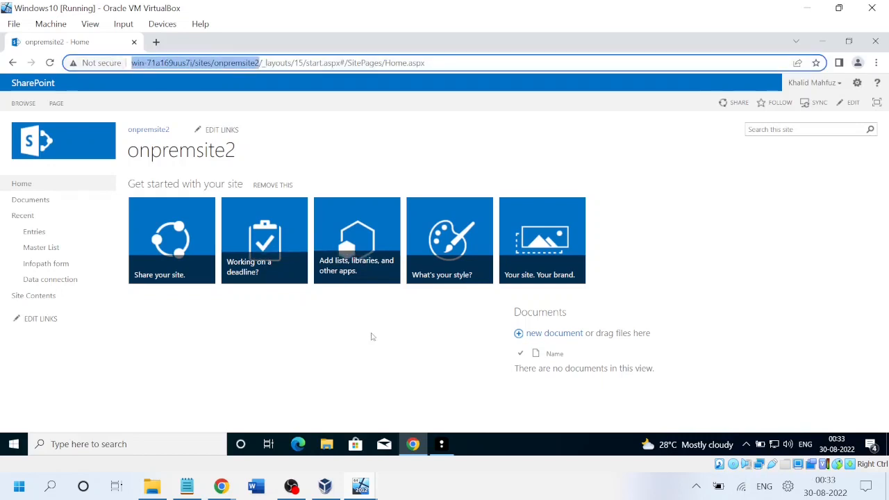
{"action": "left_click", "coordinate": [442, 445]}
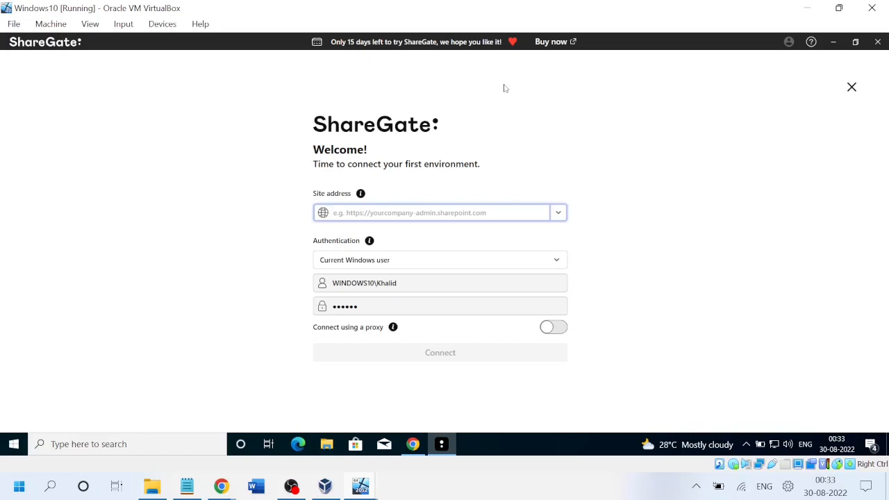
{"action": "left_click", "coordinate": [221, 486]}
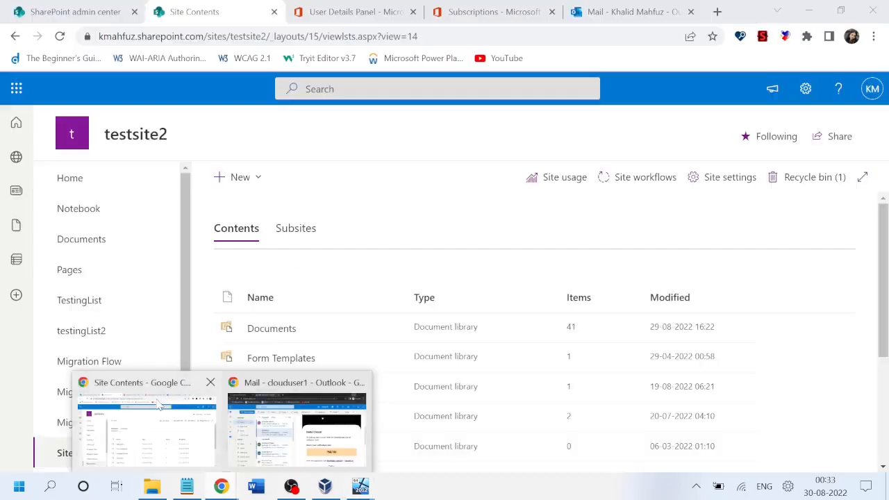
{"action": "left_click", "coordinate": [151, 417]}
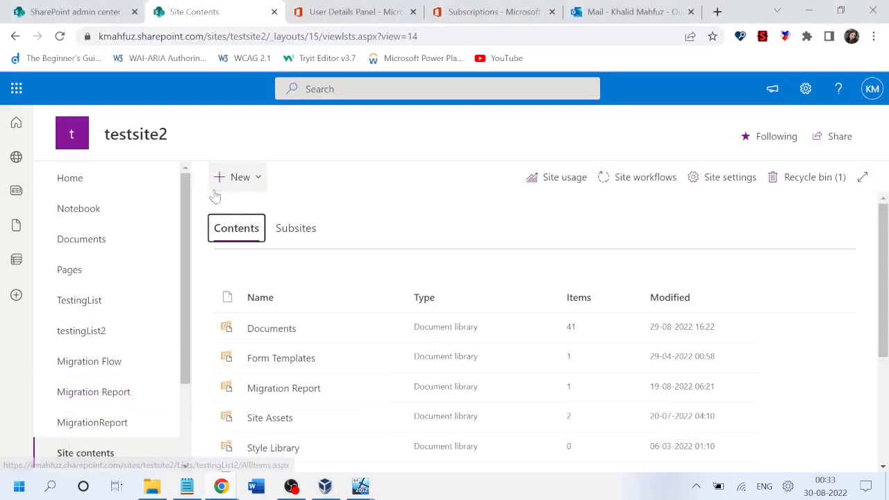
{"action": "left_click_drag", "start_coordinate": [300, 37], "coordinate": [99, 40]}
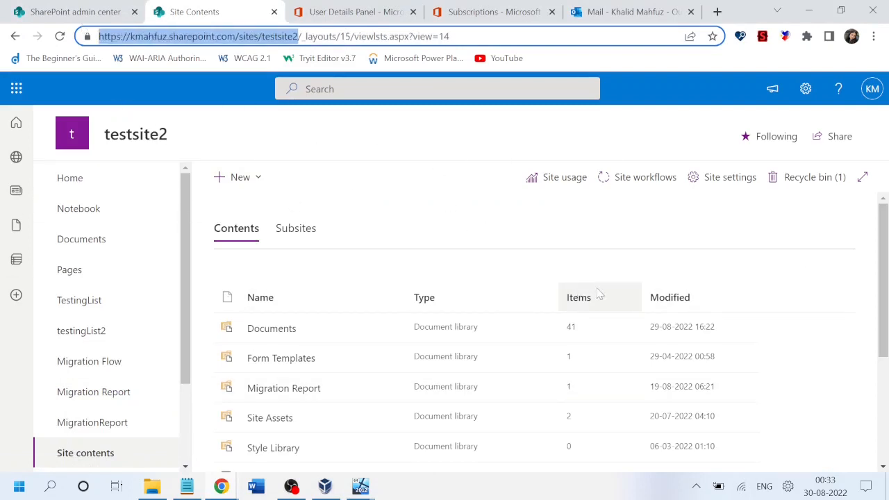
{"action": "key", "text": "alt+Tab"}
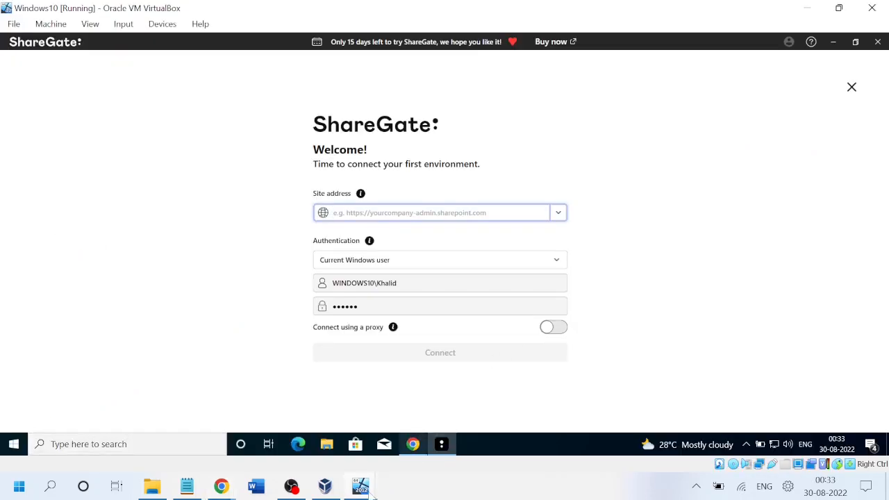
{"action": "mouse_move", "coordinate": [361, 488]}
{"action": "left_click", "coordinate": [344, 389]}
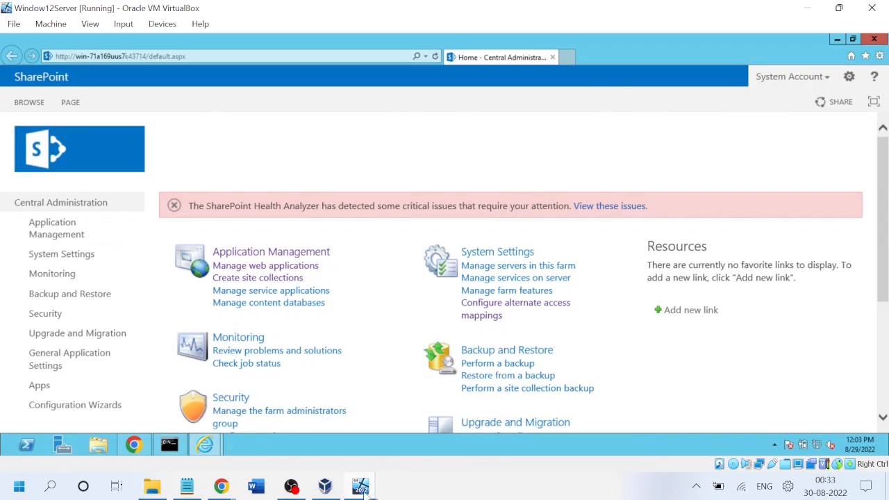
{"action": "mouse_move", "coordinate": [362, 487]}
{"action": "left_click", "coordinate": [438, 417]}
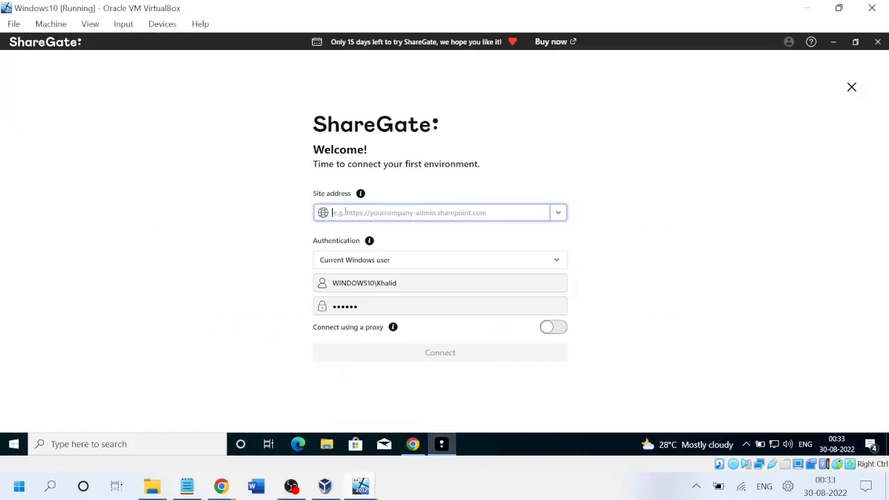
Connect to the testsite2 SharePoint Online URL using Other user authentication with the account's e-mail and password.
{"action": "type", "text": "h"}
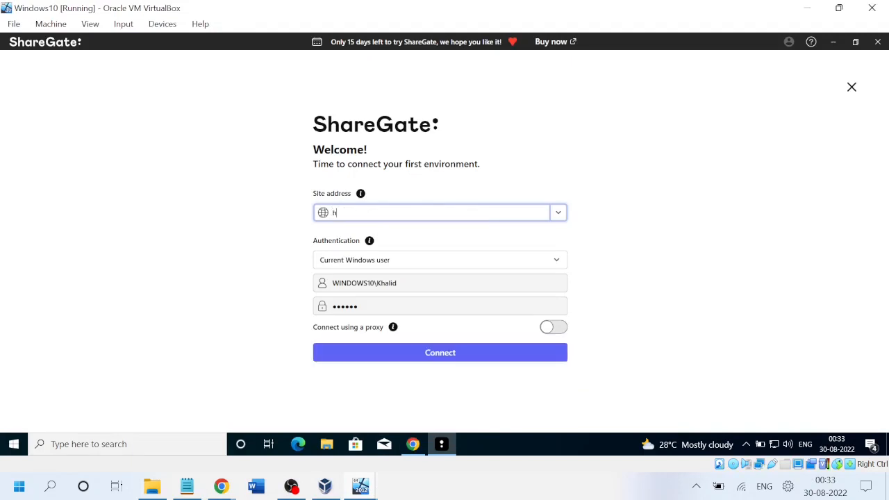
{"action": "type", "text": "ttps://kmahfuz.sharepoint.com"}
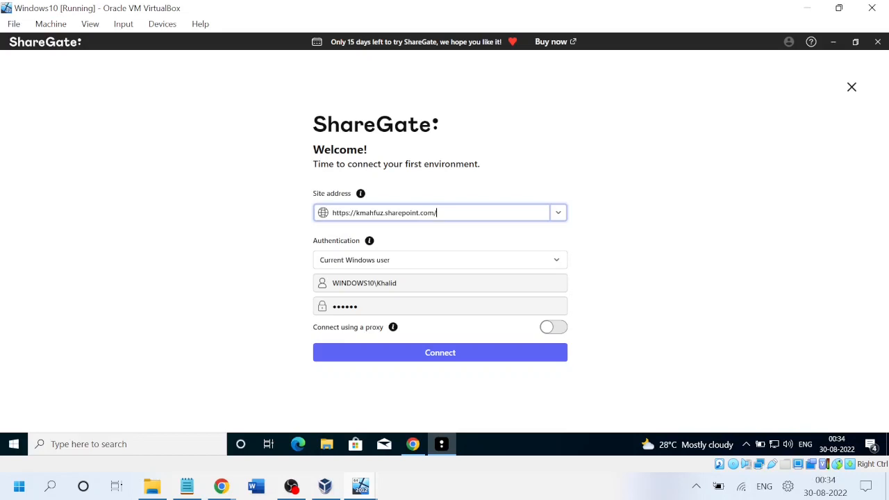
{"action": "type", "text": "/sites/testsite2"}
{"action": "left_click", "coordinate": [362, 263]}
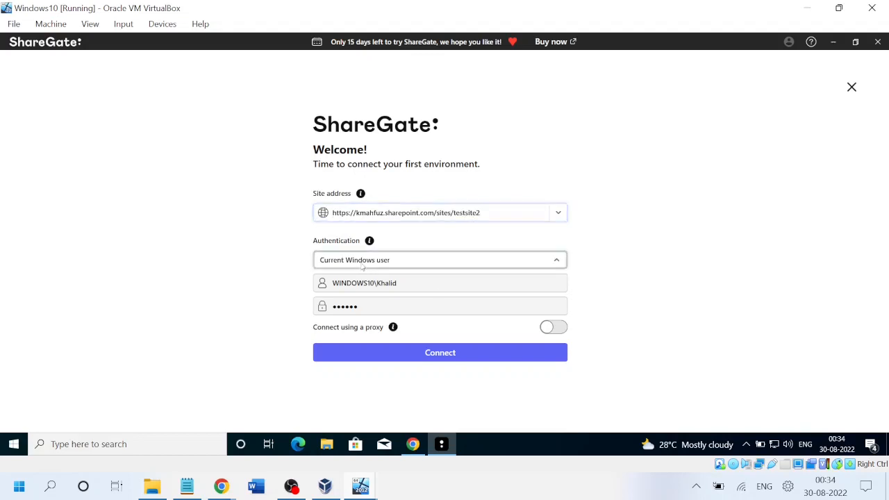
{"action": "left_click", "coordinate": [347, 294]}
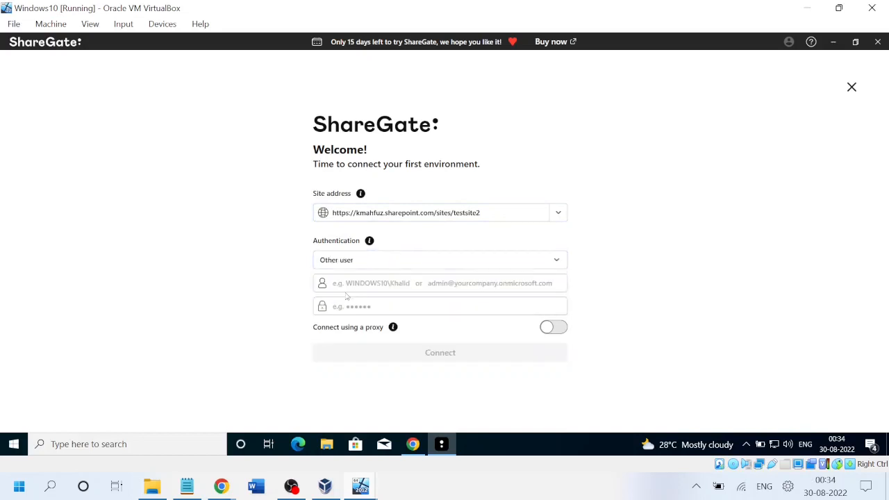
{"action": "left_click", "coordinate": [374, 287]}
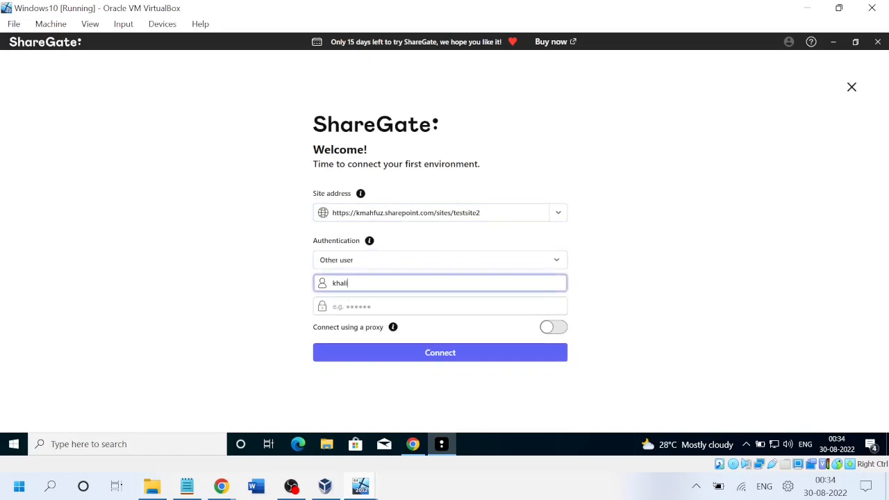
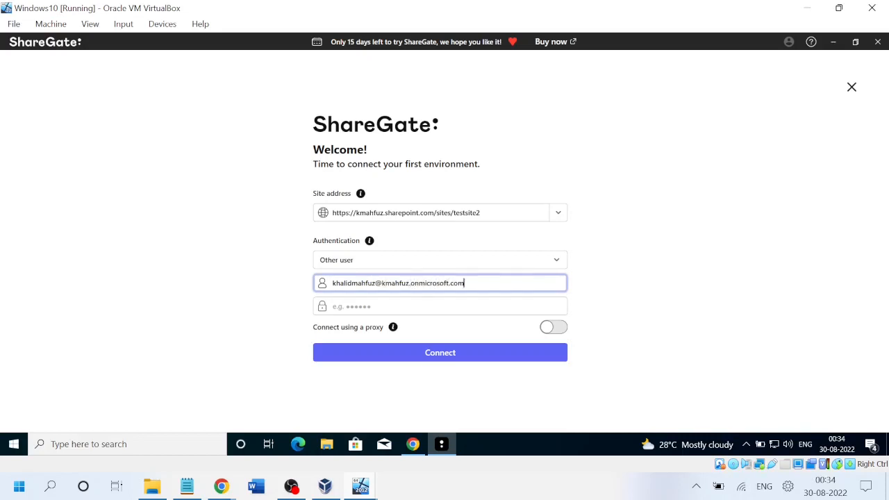
{"action": "key", "text": "Tab"}
{"action": "type", "text": "******"}
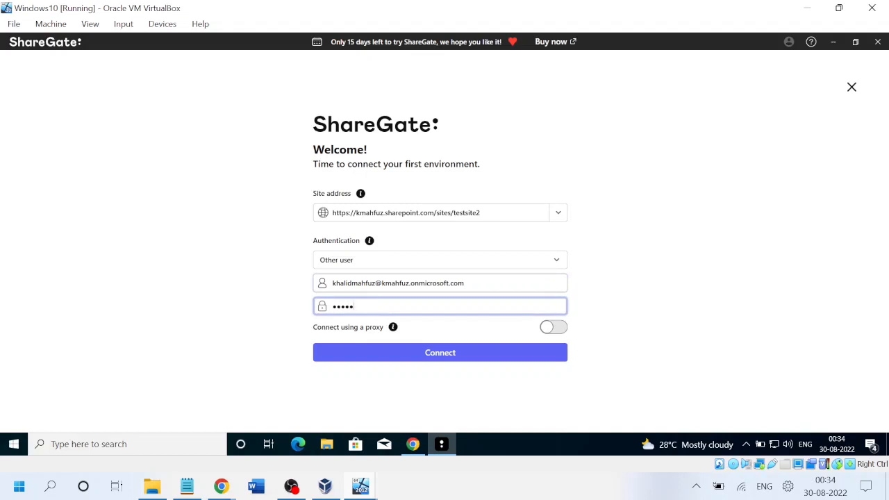
{"action": "type", "text": "***"}
{"action": "left_click", "coordinate": [433, 355]}
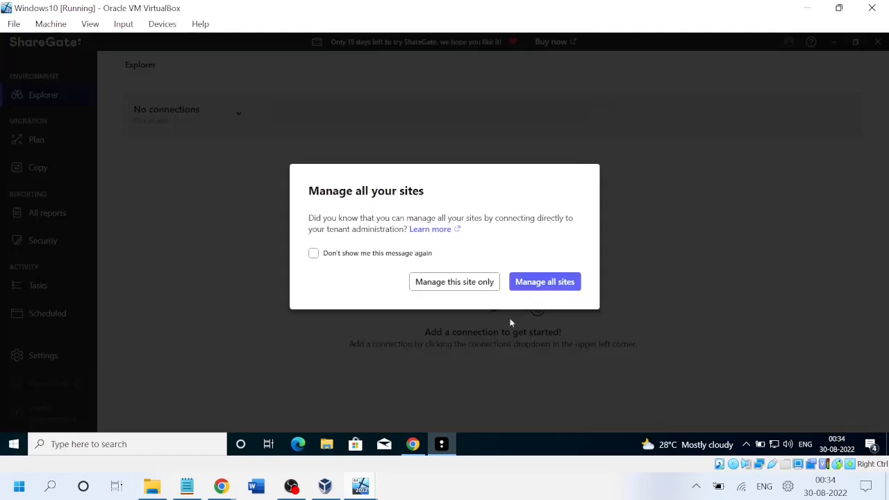
Manage all tenant sites, skip the tour, close the connections popup, and open Plan.
{"action": "left_click", "coordinate": [538, 283]}
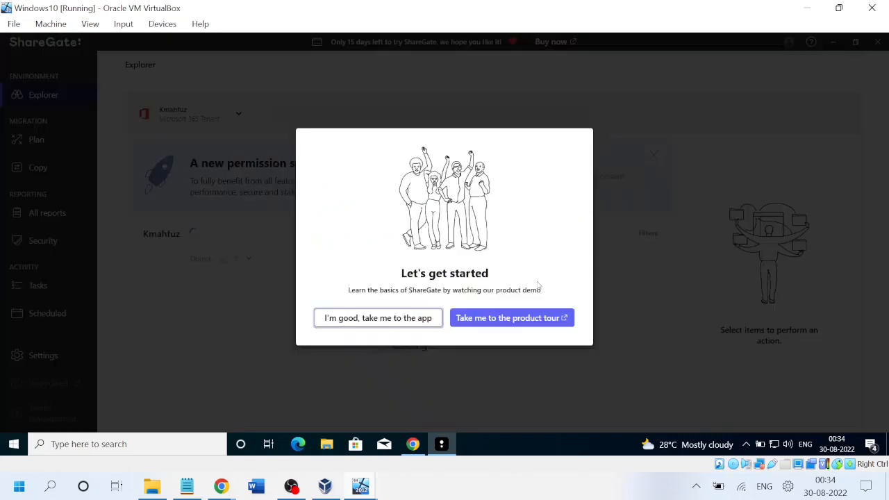
{"action": "left_click", "coordinate": [360, 318]}
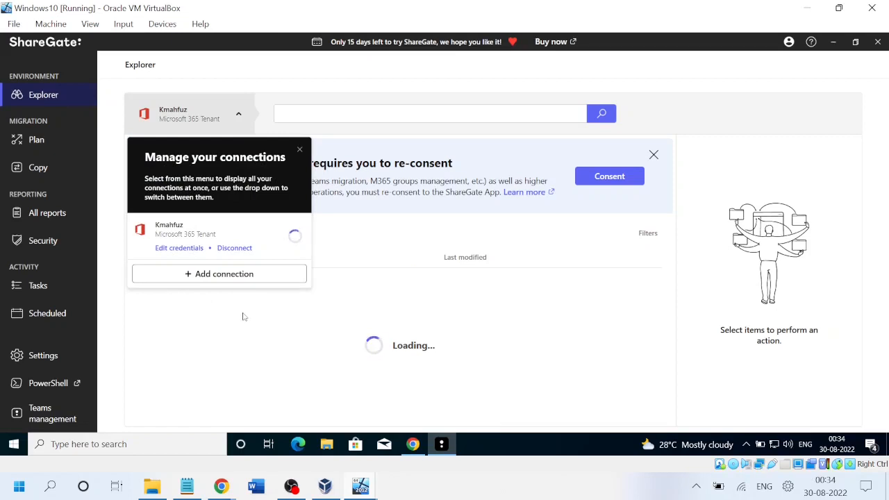
{"action": "left_click", "coordinate": [244, 317]}
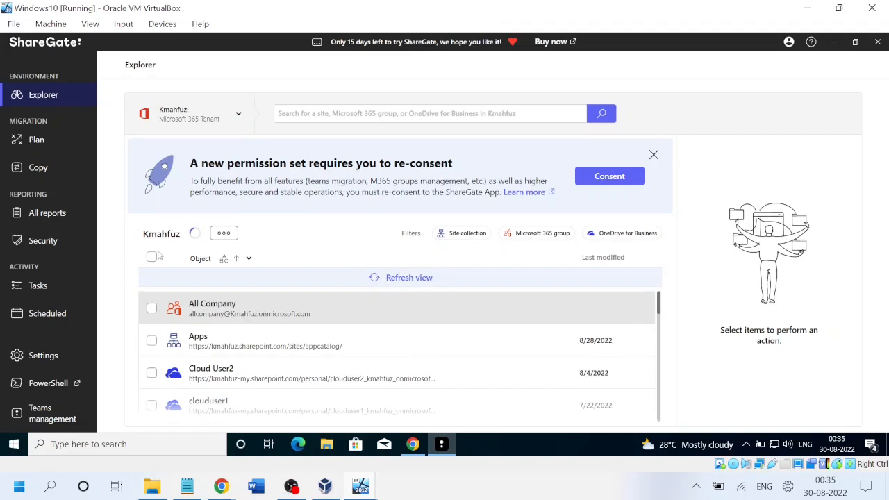
{"action": "left_click", "coordinate": [37, 141]}
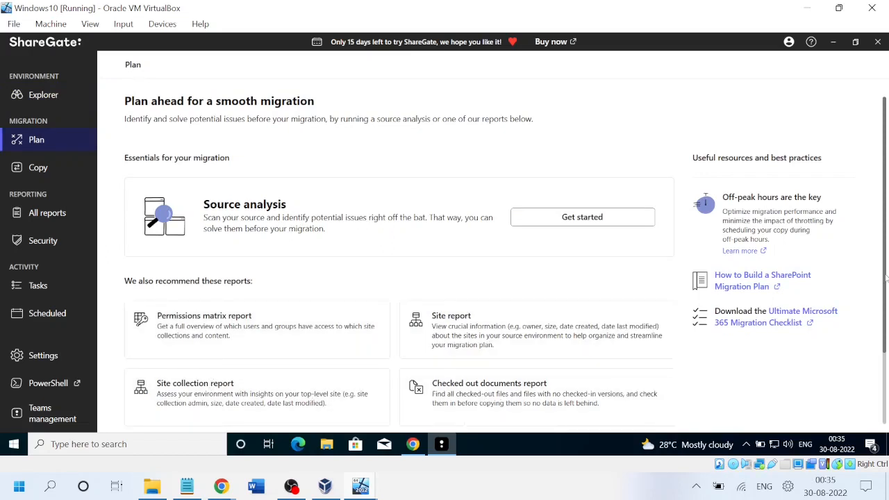
{"action": "scroll", "coordinate": [885, 345], "scroll_direction": "down", "scroll_amount": 1}
{"action": "left_click_drag", "start_coordinate": [885, 345], "coordinate": [886, 375]}
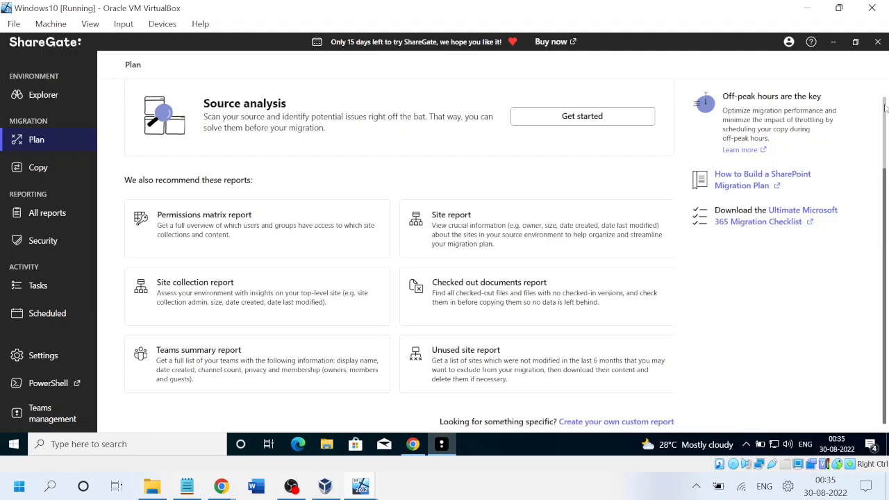
{"action": "left_click_drag", "start_coordinate": [886, 182], "coordinate": [886, 97]}
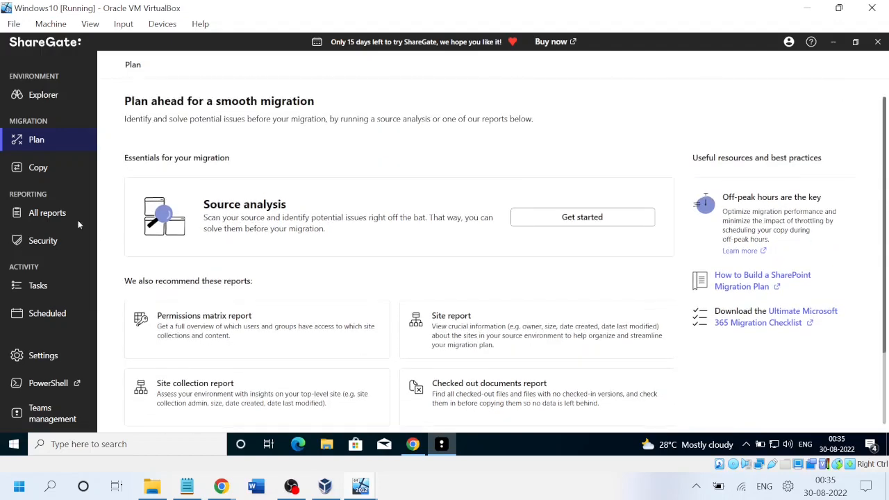
{"action": "left_click", "coordinate": [44, 172]}
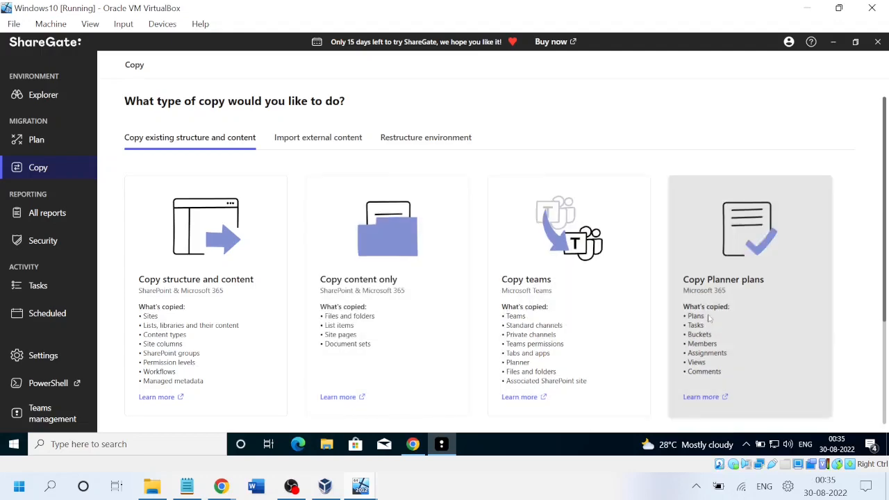
{"action": "left_click_drag", "start_coordinate": [884, 255], "coordinate": [888, 175]}
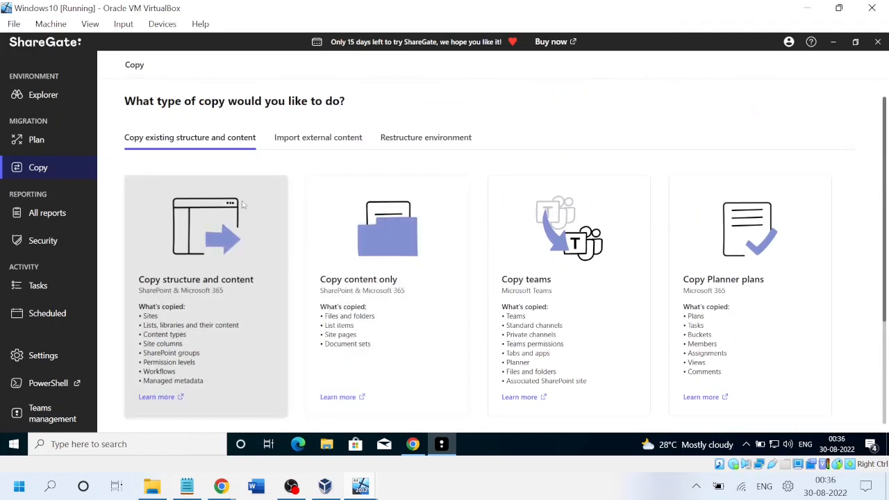
{"action": "left_click", "coordinate": [52, 142]}
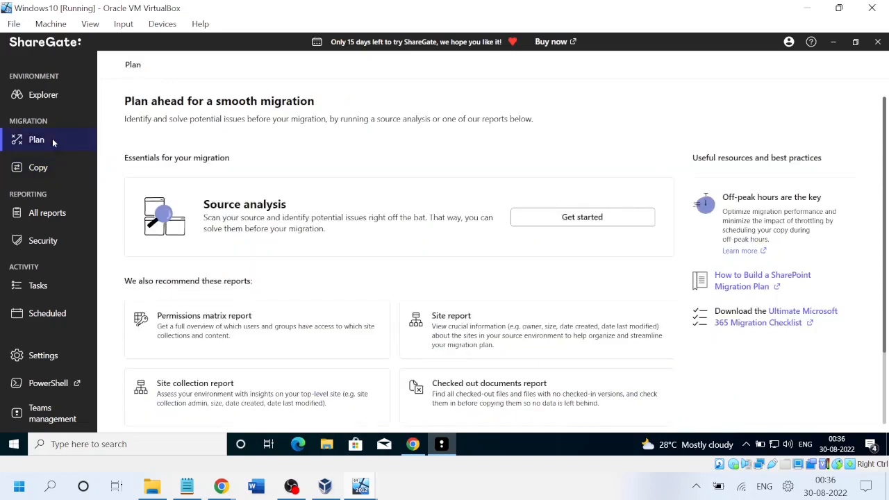
Start a SharePoint source analysis targeting SharePoint 2013, then choose Add connection under managed connections.
{"action": "left_click", "coordinate": [583, 218]}
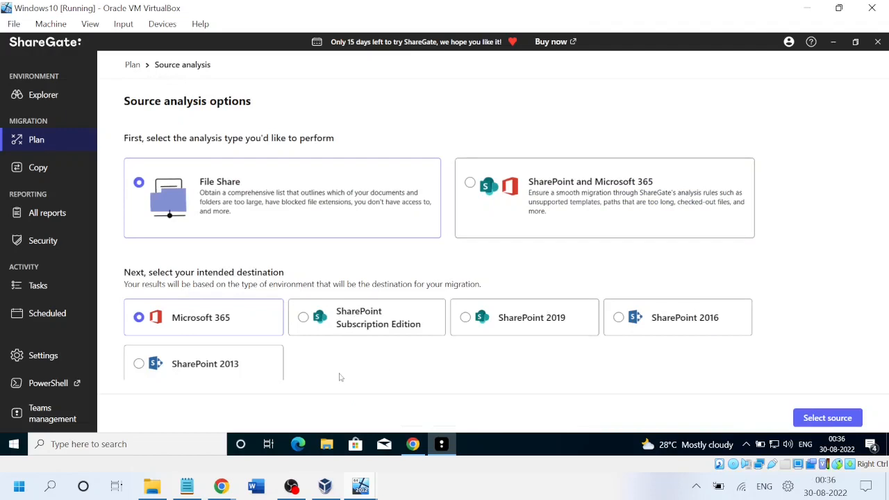
{"action": "left_click", "coordinate": [148, 366]}
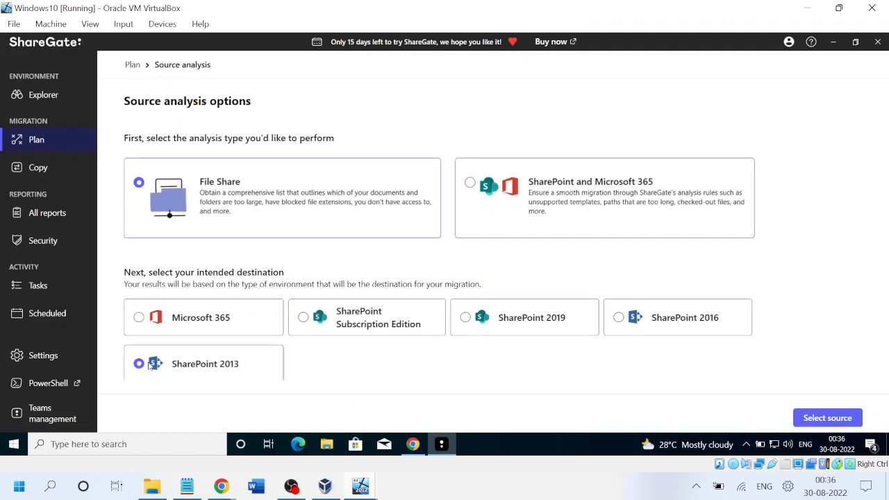
{"action": "left_click", "coordinate": [470, 182]}
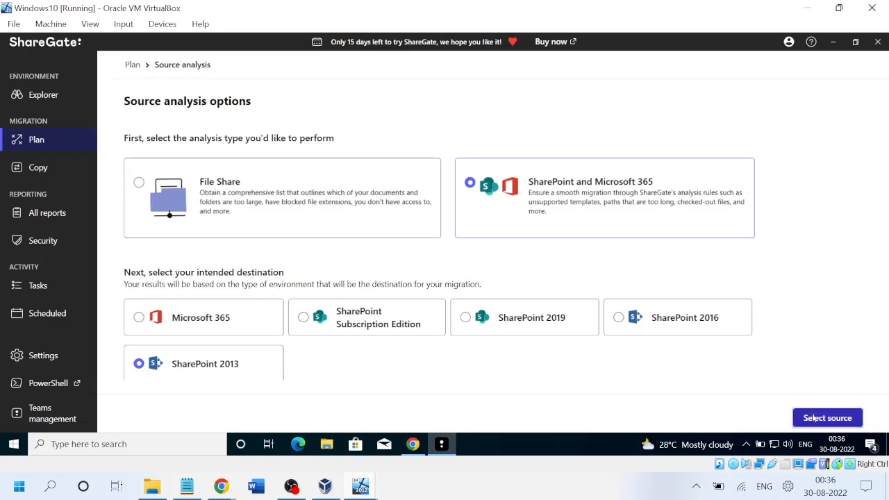
{"action": "left_click", "coordinate": [814, 418]}
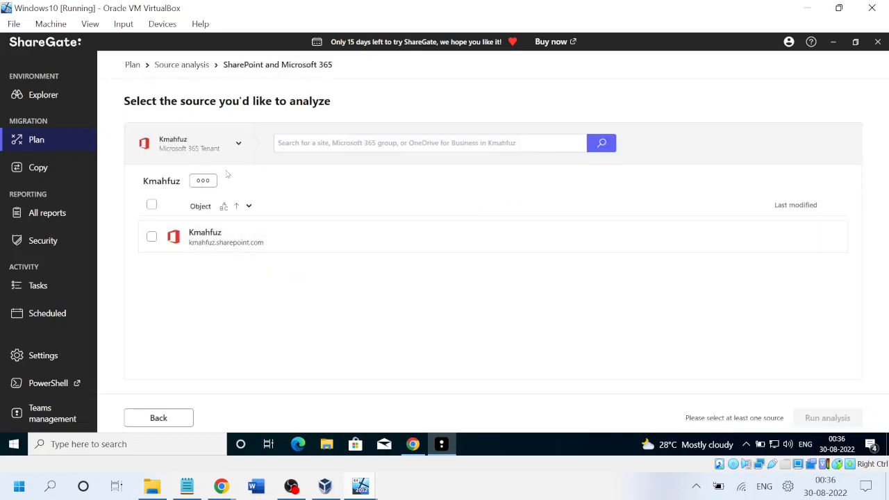
{"action": "left_click", "coordinate": [238, 146]}
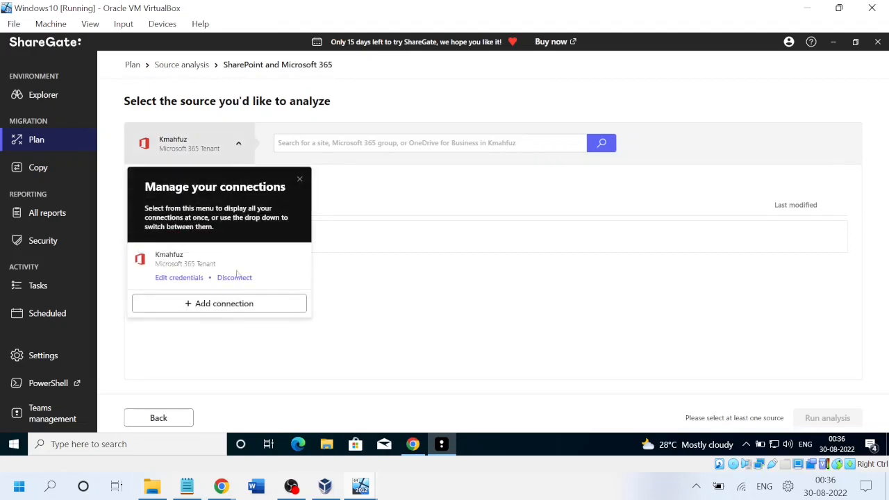
{"action": "left_click", "coordinate": [214, 308]}
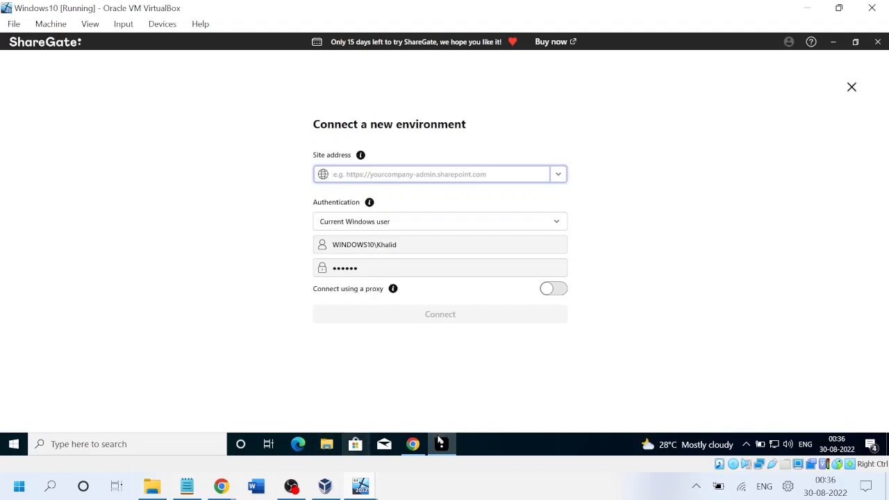
Copy the onpremsite2 URL from Chrome, paste it as ShareGate's site address, and connect.
{"action": "left_click", "coordinate": [414, 449]}
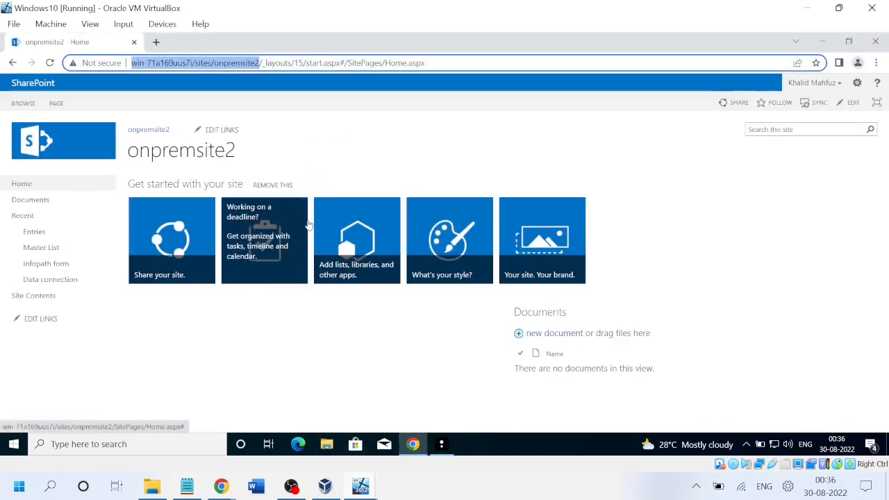
{"action": "key", "text": "ctrl+c"}
{"action": "key", "text": "alt+Tab"}
{"action": "key", "text": "ctrl+v"}
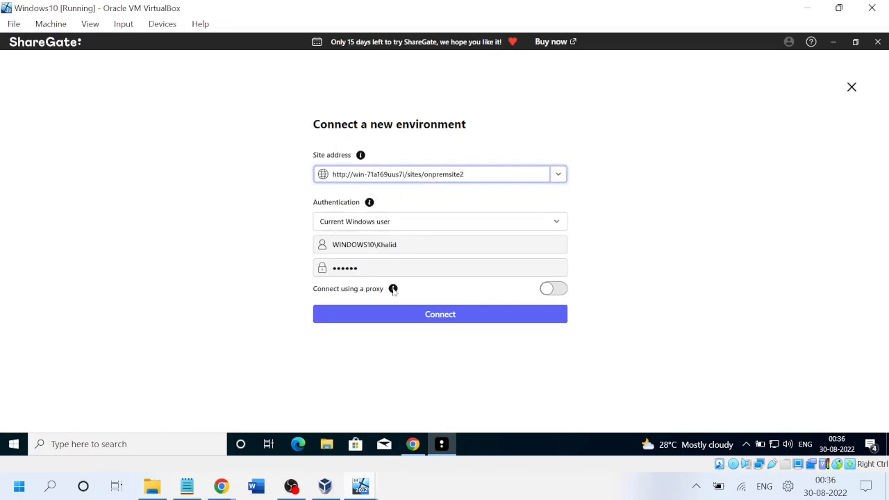
{"action": "left_click", "coordinate": [439, 316]}
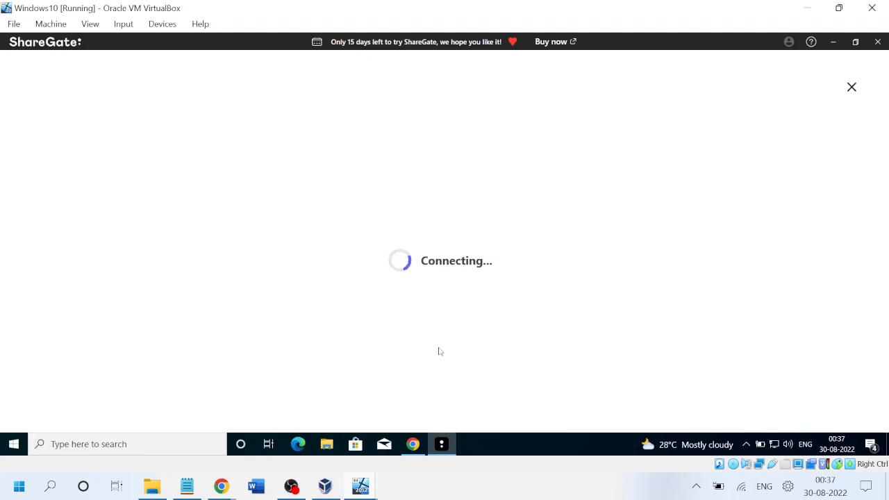
Open Form from the Infopath form library and dismiss its data source error warning.
{"action": "left_click", "coordinate": [412, 445]}
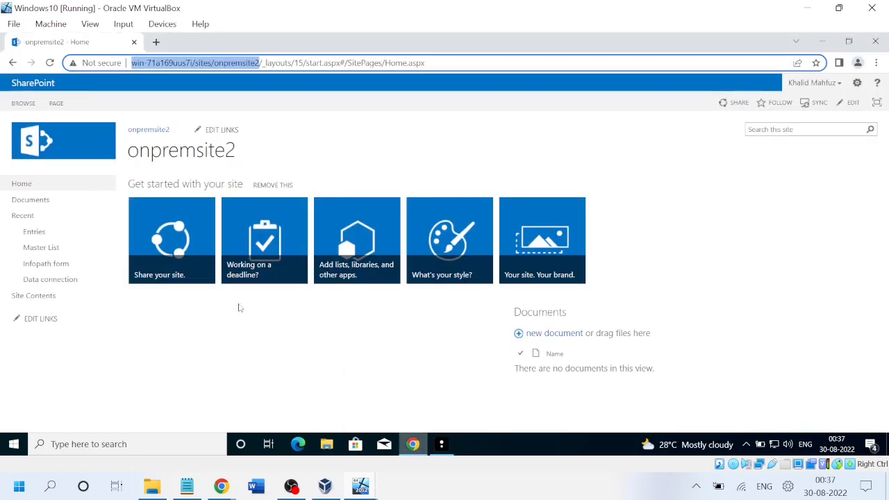
{"action": "left_click", "coordinate": [38, 270]}
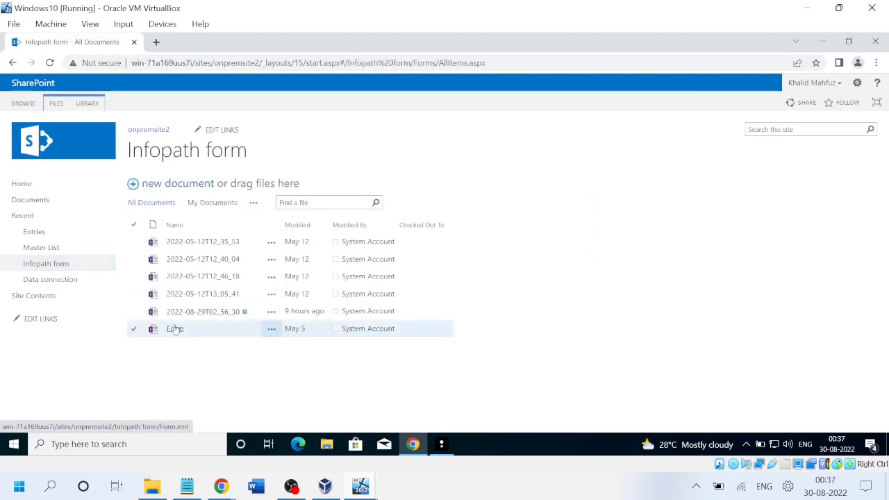
{"action": "left_click", "coordinate": [181, 334]}
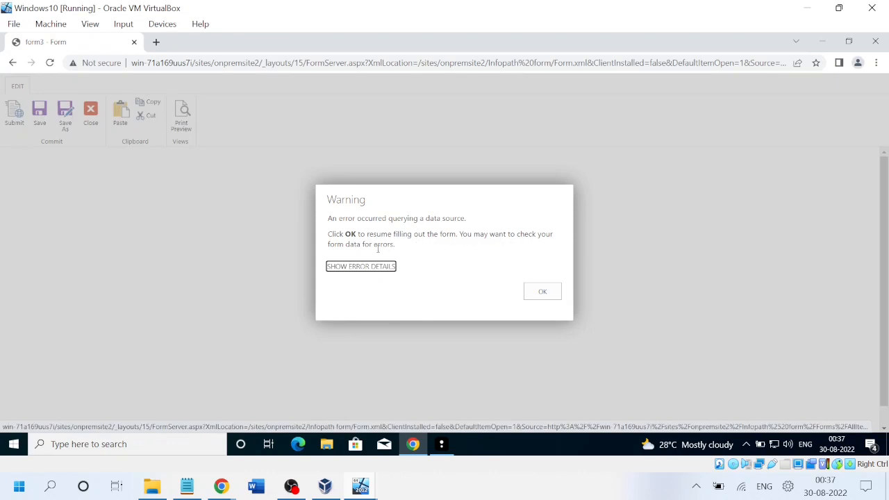
{"action": "left_click", "coordinate": [353, 269]}
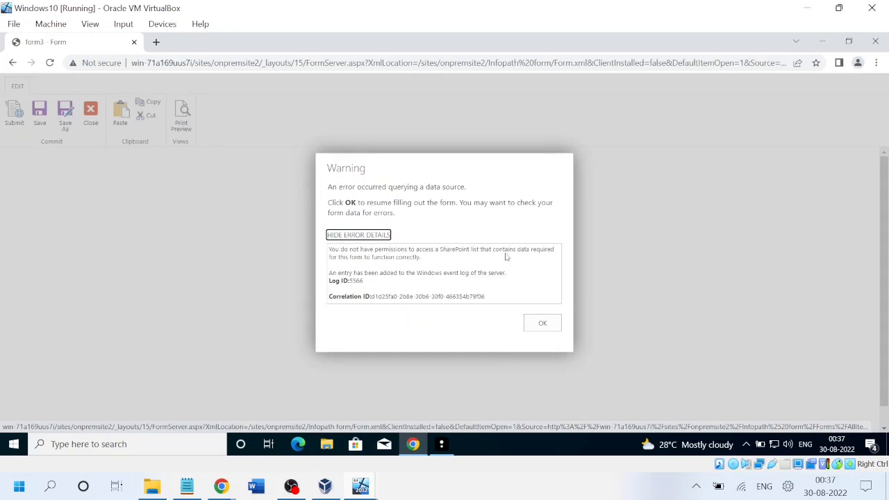
{"action": "left_click", "coordinate": [543, 327]}
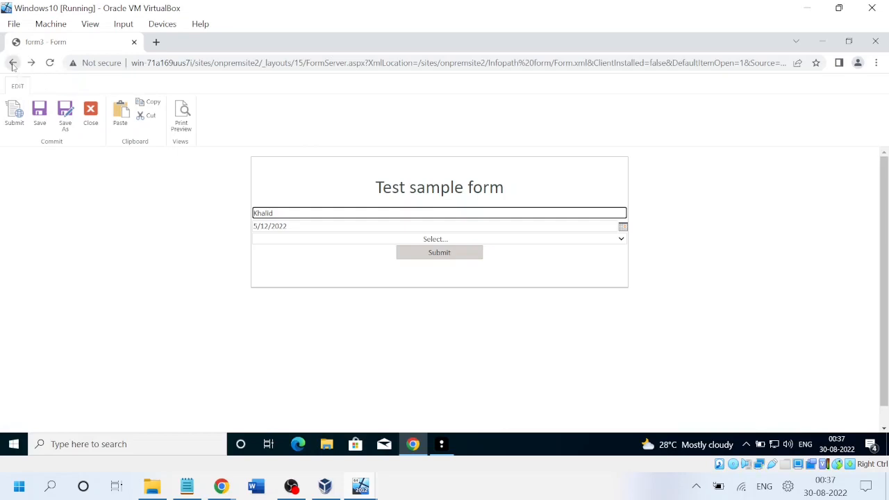
Check the form's choice list, then return to the Infopath form library.
{"action": "left_click", "coordinate": [484, 242]}
{"action": "left_click", "coordinate": [484, 249]}
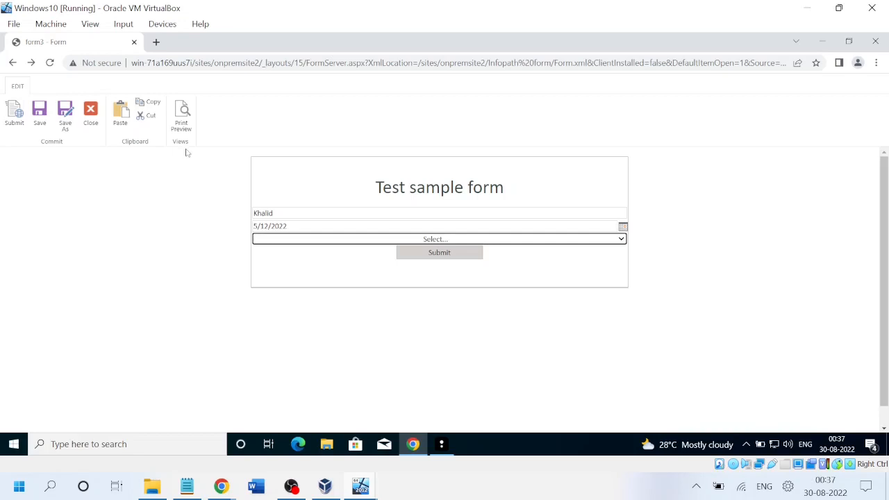
{"action": "left_click", "coordinate": [13, 62]}
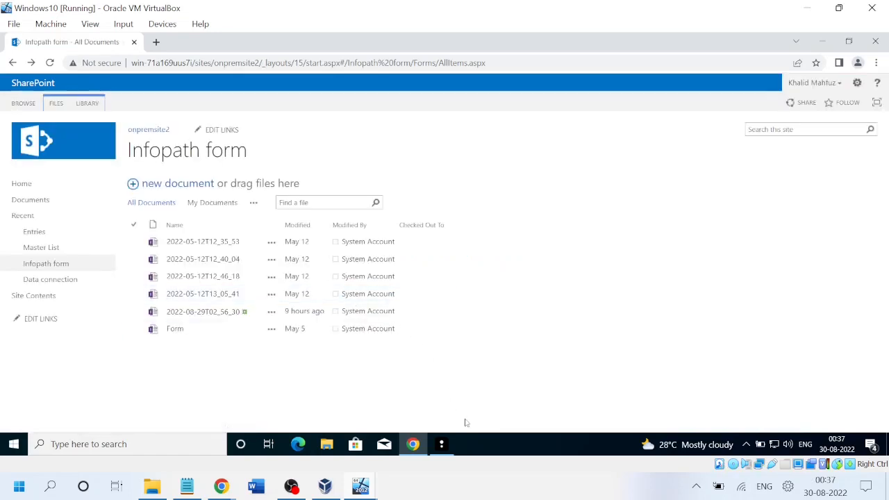
Open the Infopath form Library Settings and check ShareGate's connection result.
{"action": "left_click", "coordinate": [93, 106]}
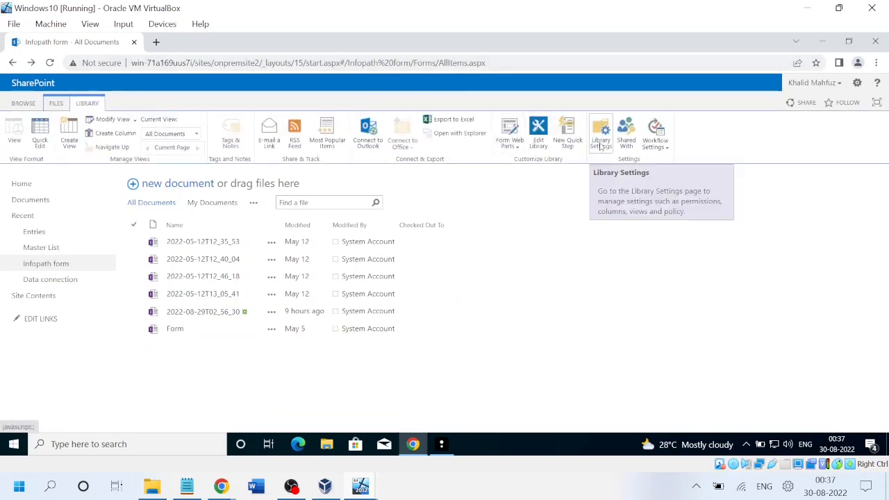
{"action": "left_click", "coordinate": [602, 143]}
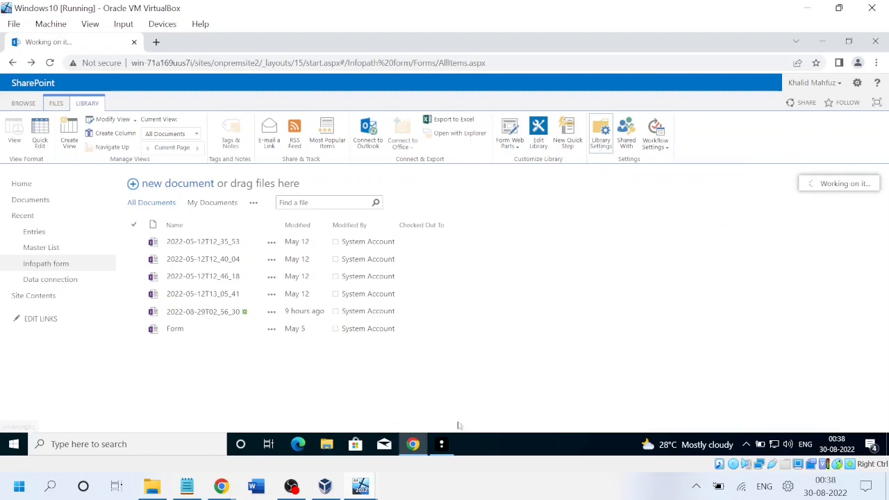
{"action": "left_click", "coordinate": [441, 443]}
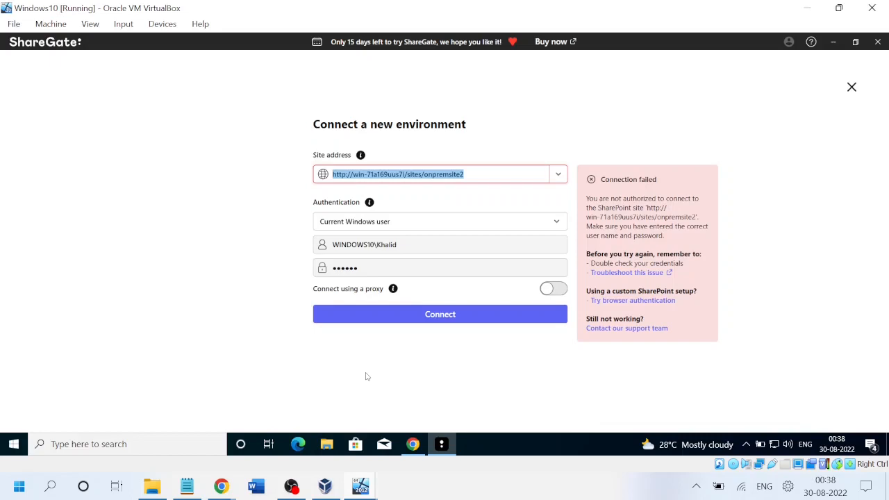
{"action": "key", "text": "alt+Tab"}
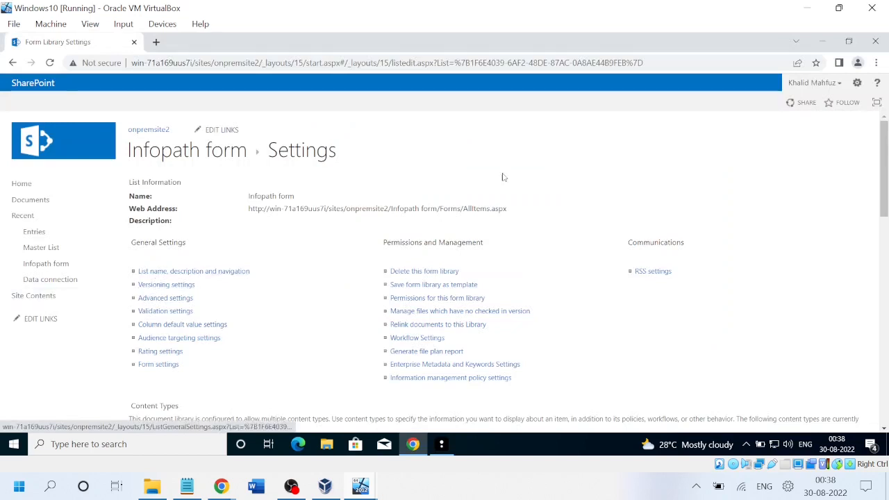
Glance at the account options, then switch to the Windows Server VM.
{"action": "left_click", "coordinate": [838, 86]}
{"action": "left_click", "coordinate": [617, 169]}
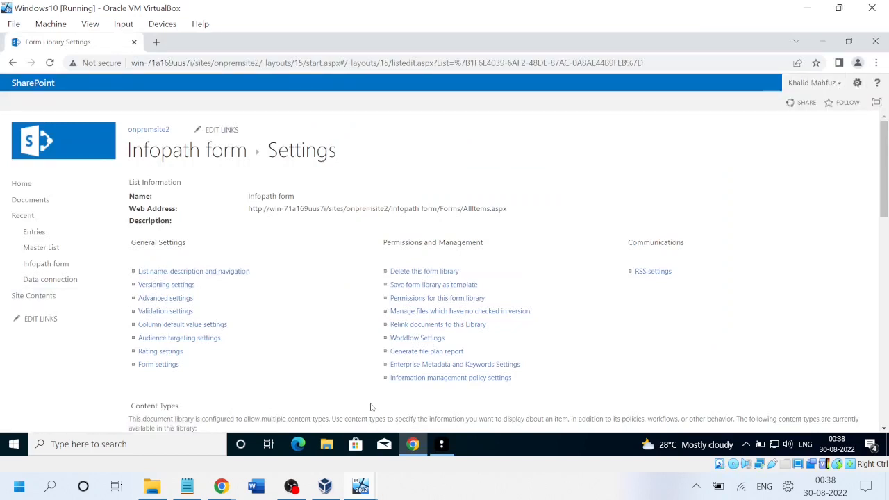
{"action": "mouse_move", "coordinate": [360, 486]}
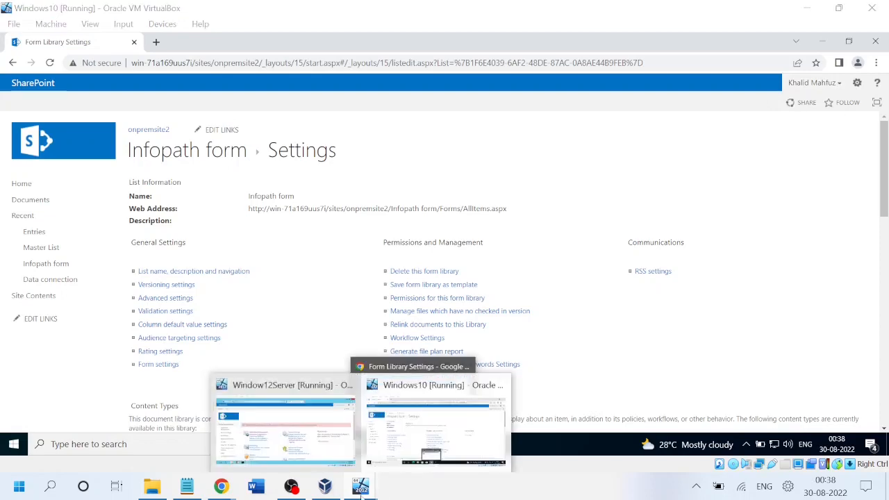
{"action": "left_click", "coordinate": [277, 427]}
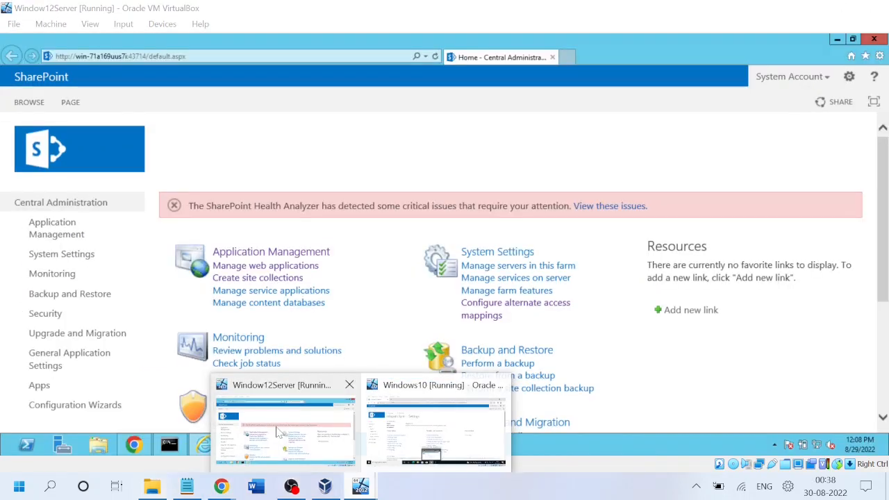
Load the onpremsite2 site in a new Internet Explorer tab.
{"action": "left_click", "coordinate": [566, 59]}
{"action": "type", "text": "win-71a169uus7i/"}
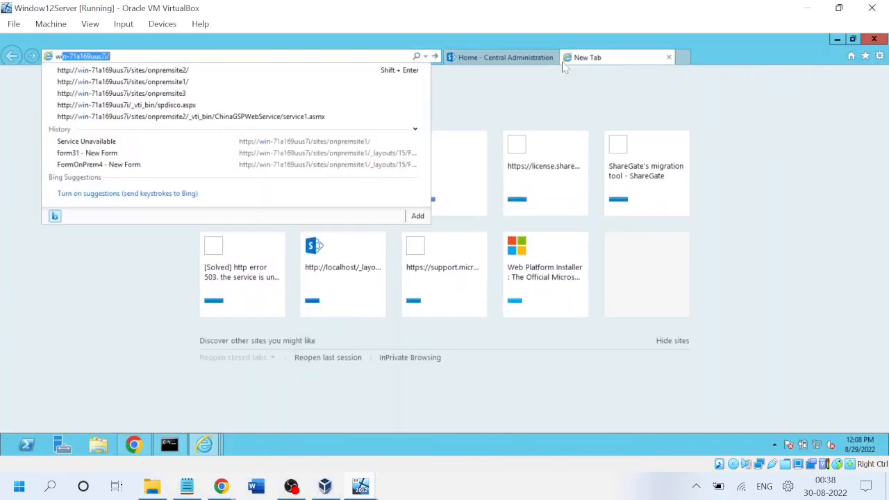
{"action": "key", "text": "Down"}
{"action": "key", "text": "Return"}
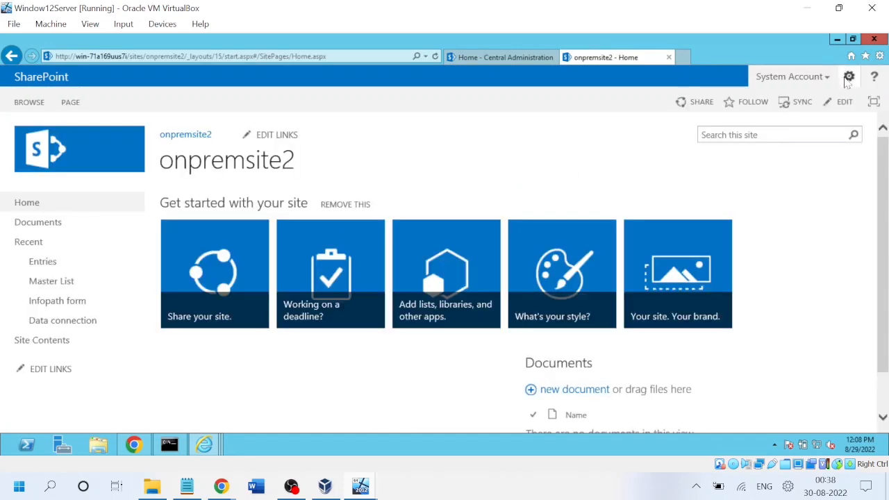
Go to Site settings > Site permissions and open Site Collection Administrators.
{"action": "left_click", "coordinate": [848, 77]}
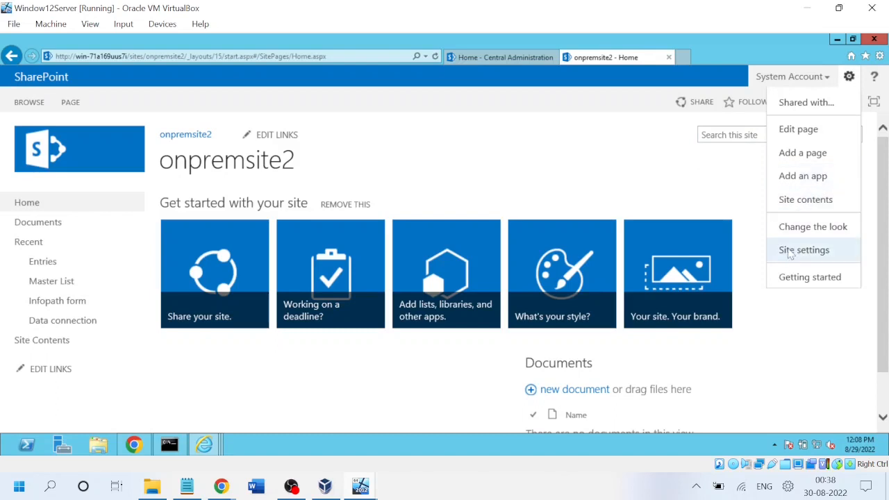
{"action": "left_click", "coordinate": [790, 251]}
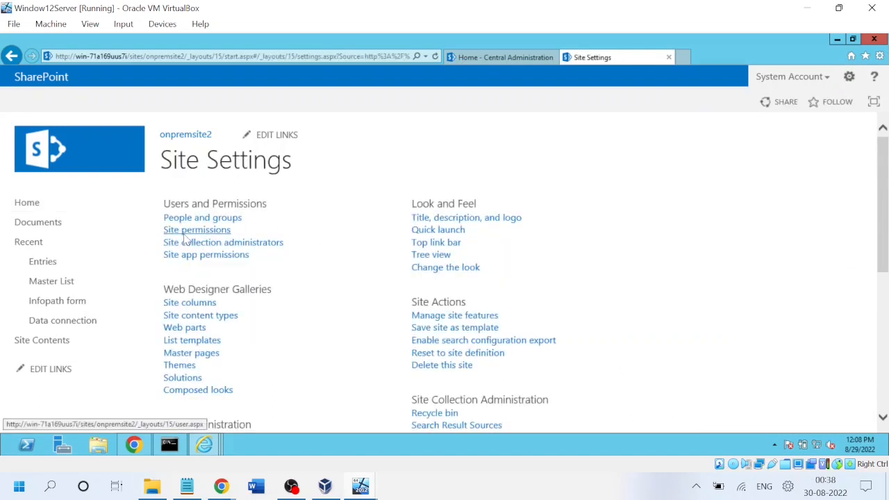
{"action": "left_click", "coordinate": [186, 233]}
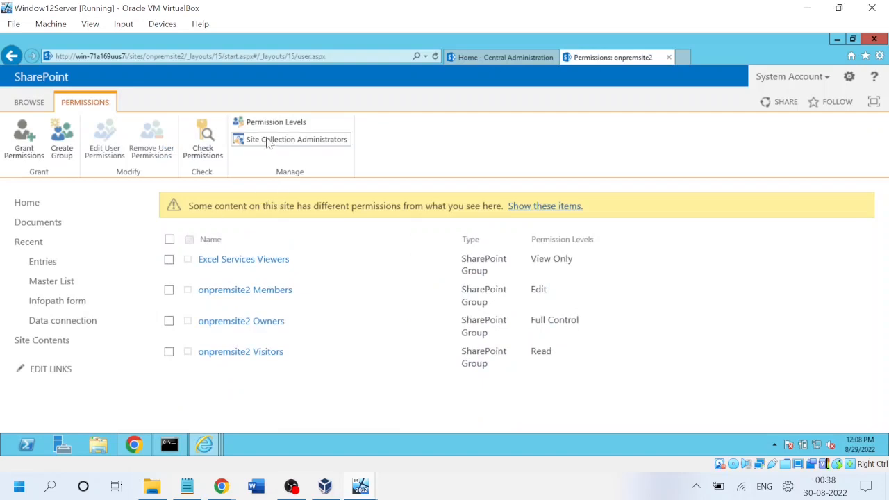
{"action": "left_click", "coordinate": [268, 141]}
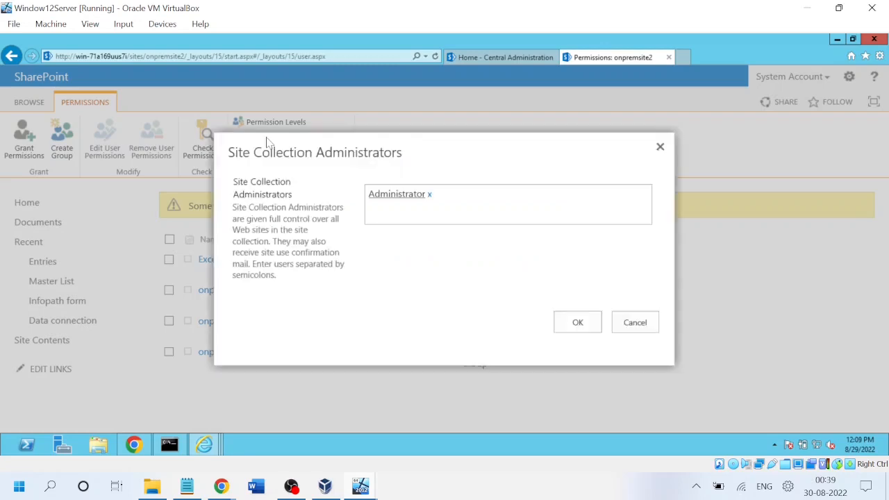
Add the user as a site collection administrator and save the change.
{"action": "left_click", "coordinate": [465, 200]}
{"action": "type", "text": "d"}
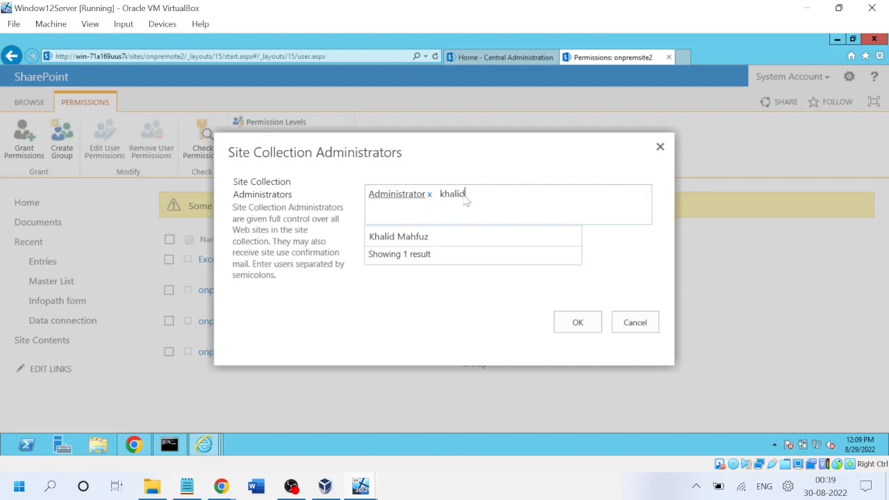
{"action": "left_click", "coordinate": [399, 237]}
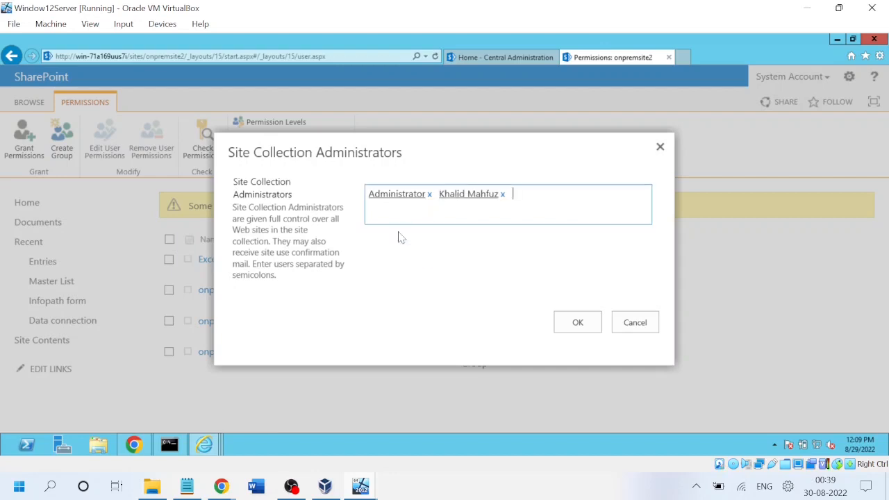
{"action": "left_click", "coordinate": [585, 326]}
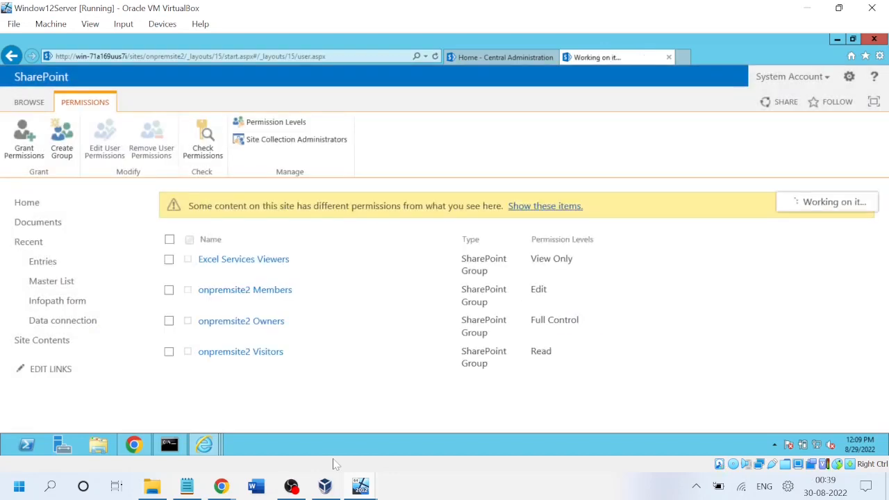
{"action": "mouse_move", "coordinate": [361, 486]}
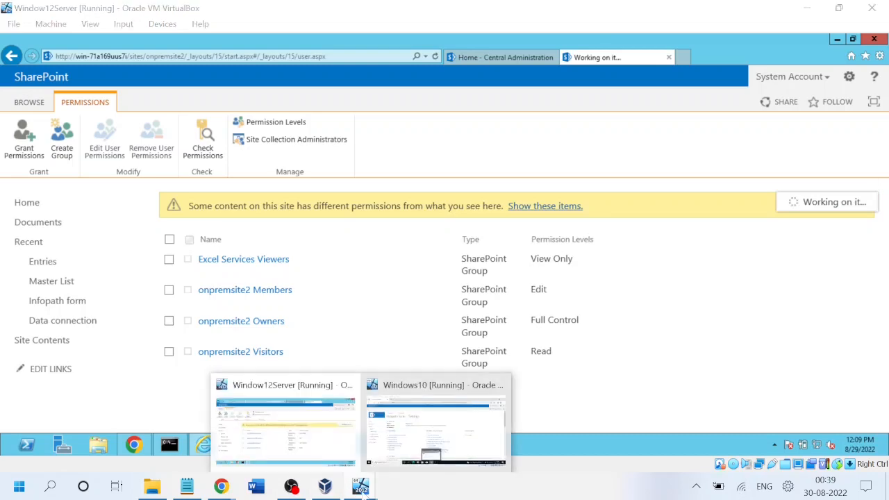
{"action": "left_click", "coordinate": [319, 420]}
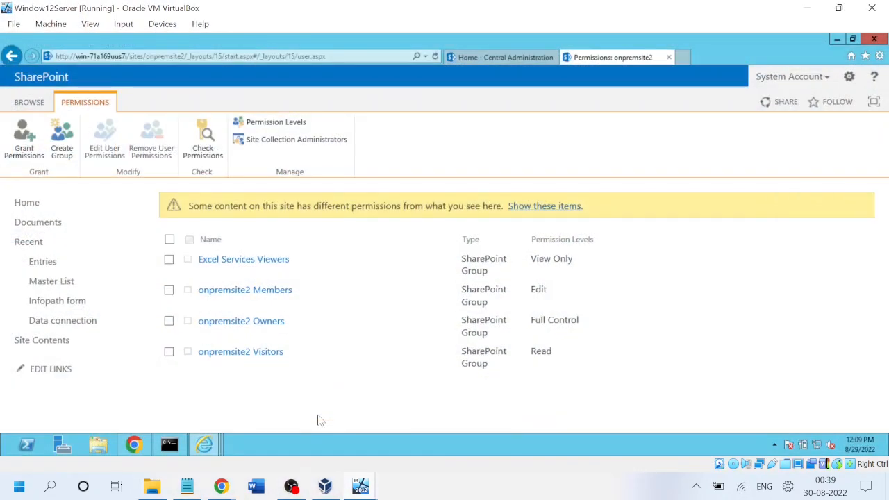
Check the user's permissions, confirming Full Control via onpremsite2 Owners, then close the dialog.
{"action": "left_click", "coordinate": [205, 145]}
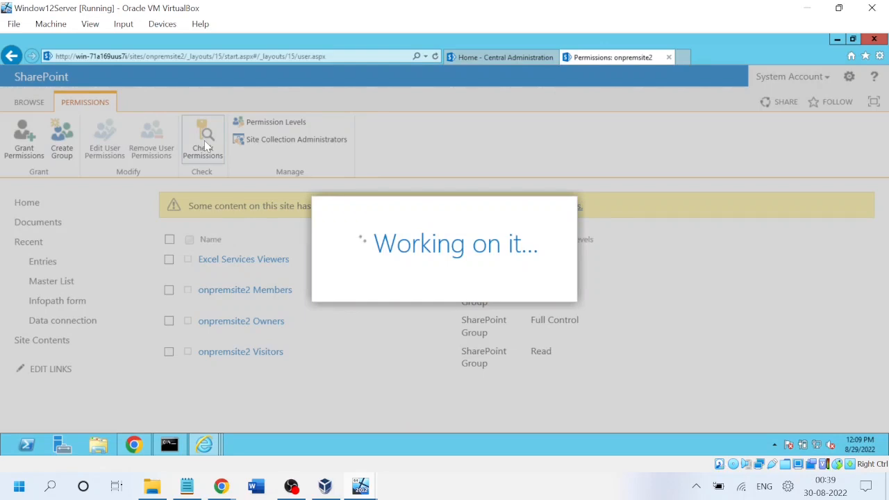
{"action": "type", "text": "khlai"}
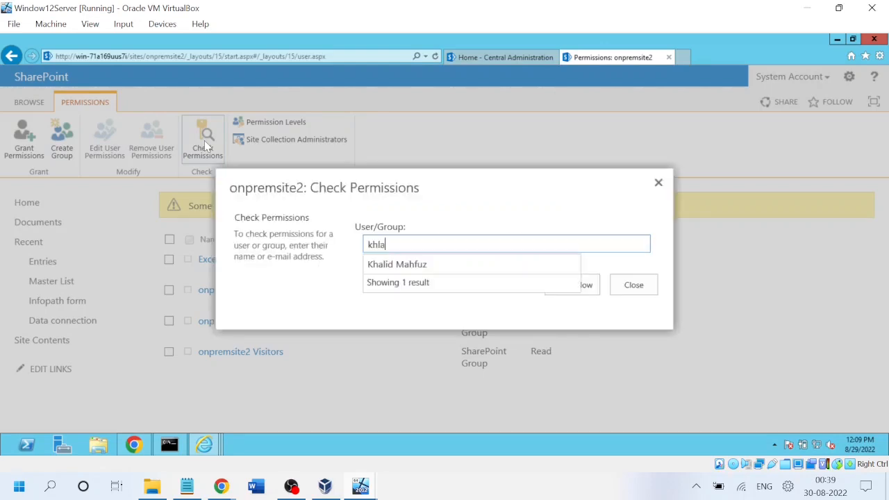
{"action": "key", "text": "BackSpace"}
{"action": "key", "text": "BackSpace"}
{"action": "key", "text": "BackSpace"}
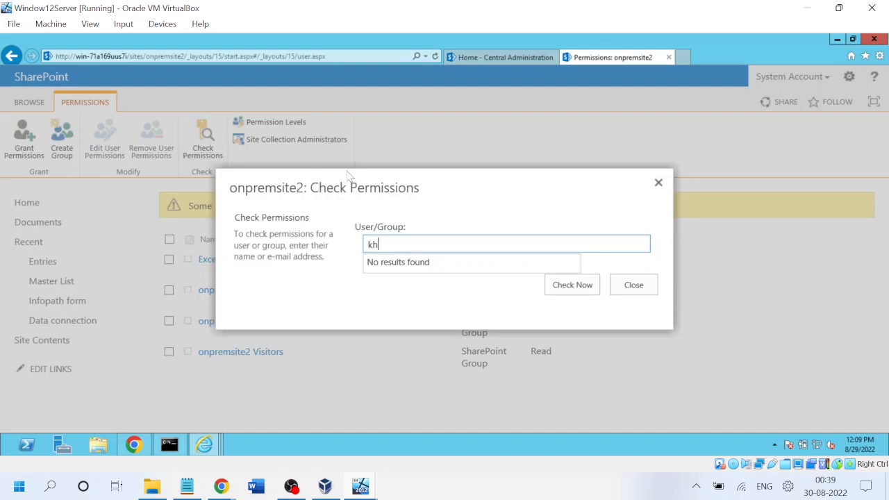
{"action": "type", "text": "a"}
{"action": "left_click", "coordinate": [432, 271]}
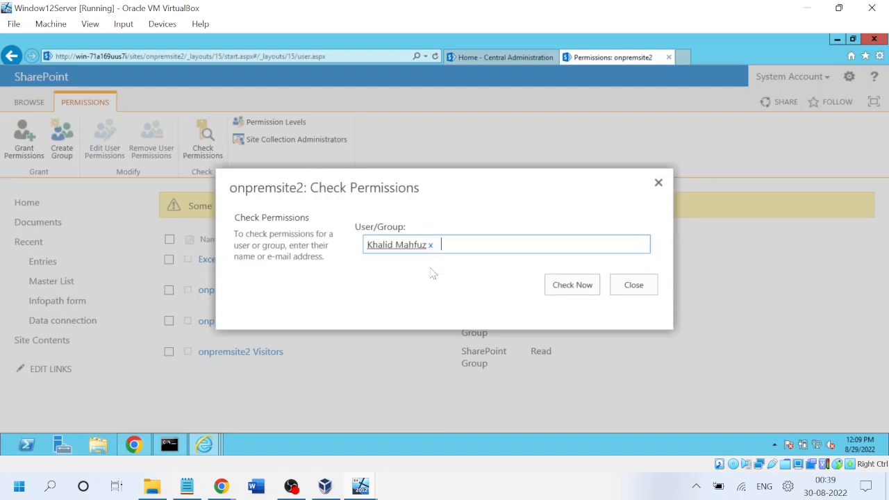
{"action": "left_click", "coordinate": [558, 292]}
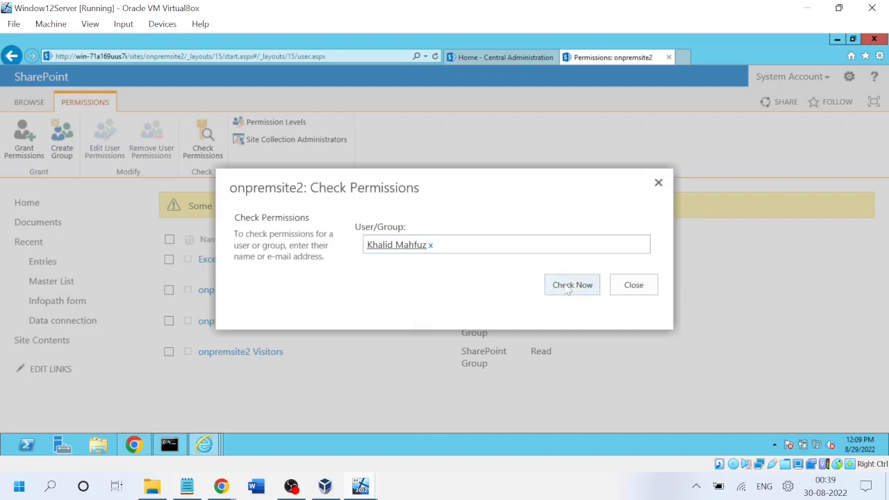
{"action": "left_click", "coordinate": [568, 290]}
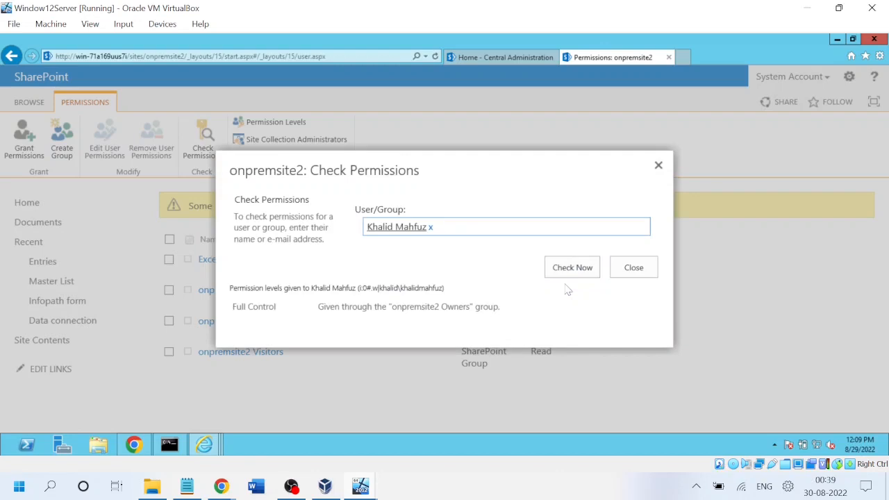
{"action": "left_click", "coordinate": [635, 267]}
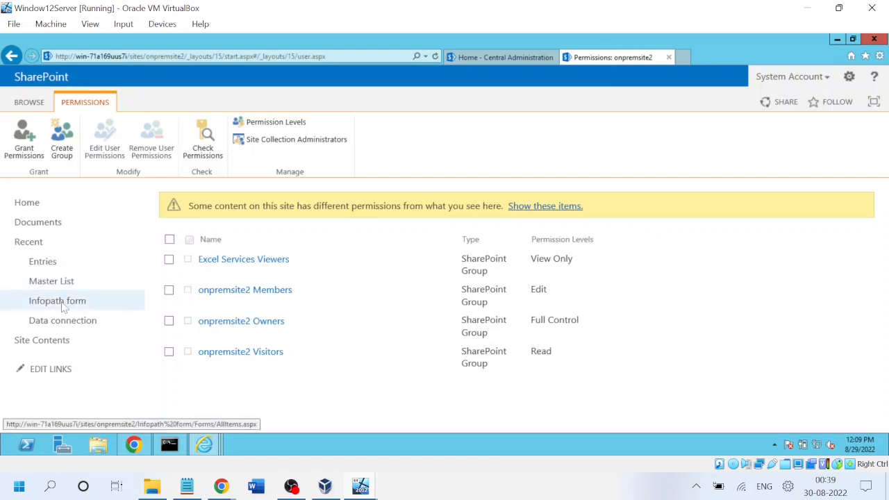
Open the Infopath form library's permissions page through its Library Settings.
{"action": "left_click", "coordinate": [239, 258]}
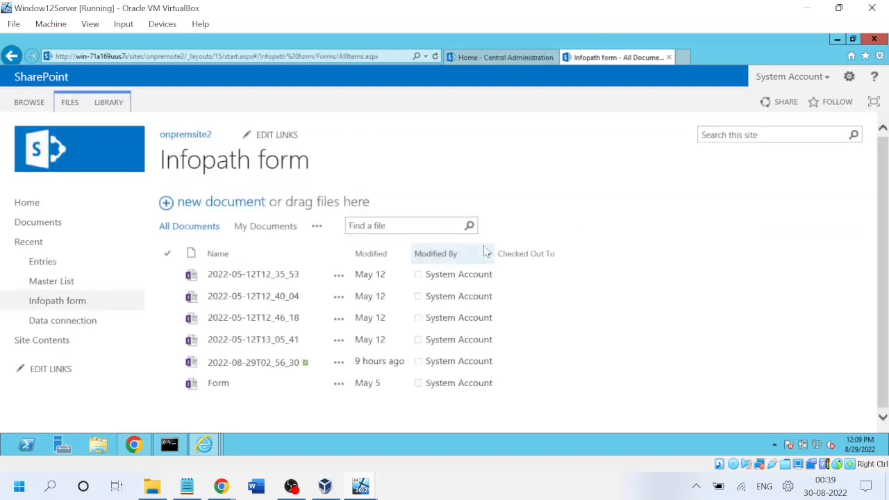
{"action": "left_click", "coordinate": [109, 102]}
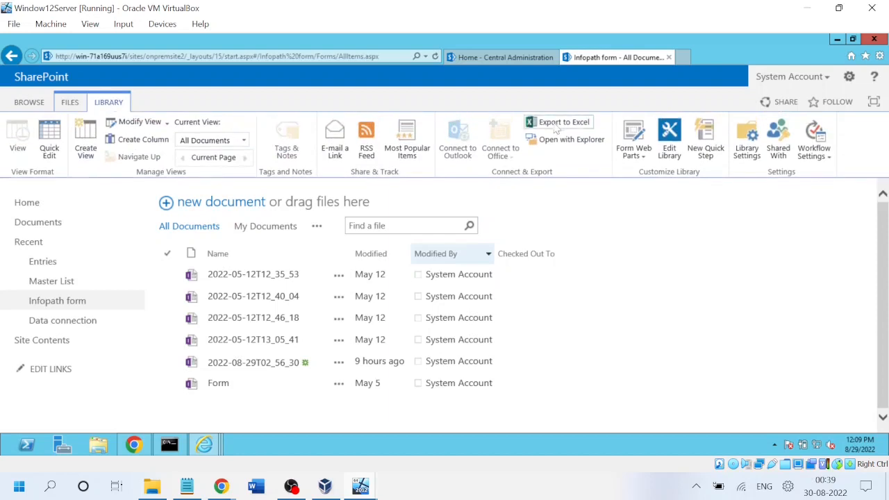
{"action": "left_click", "coordinate": [740, 154]}
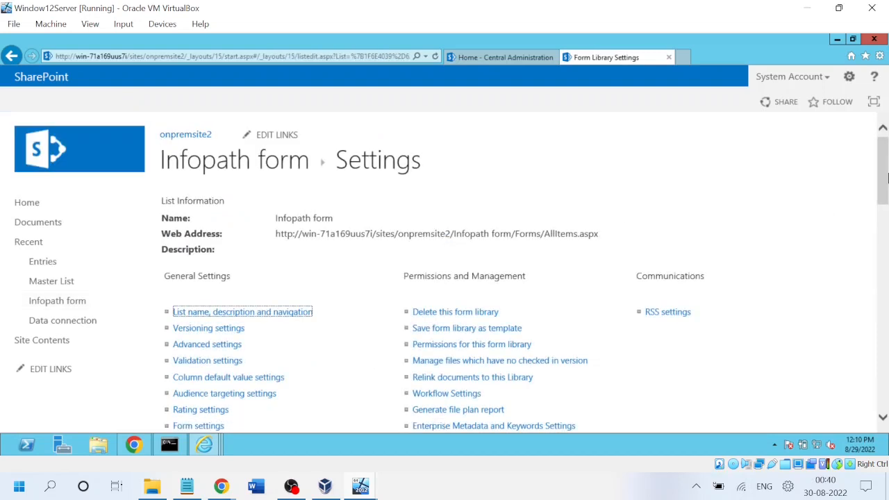
{"action": "left_click_drag", "start_coordinate": [886, 178], "coordinate": [887, 197]}
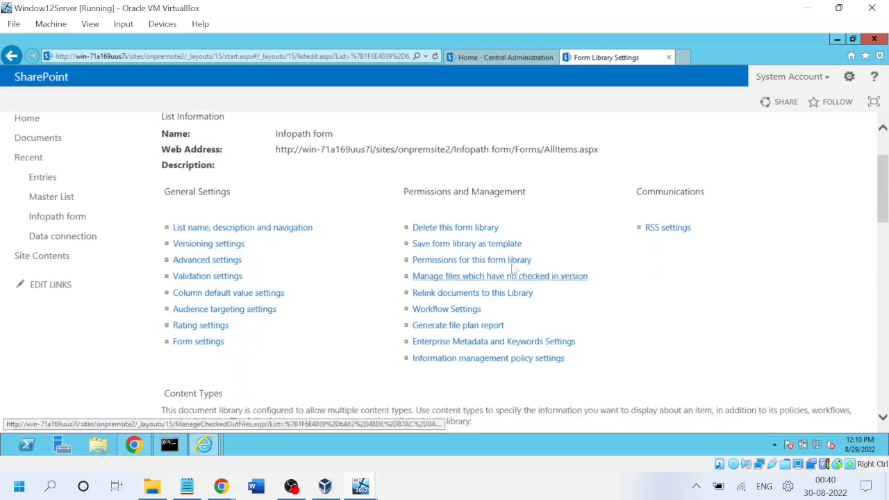
{"action": "left_click", "coordinate": [444, 262]}
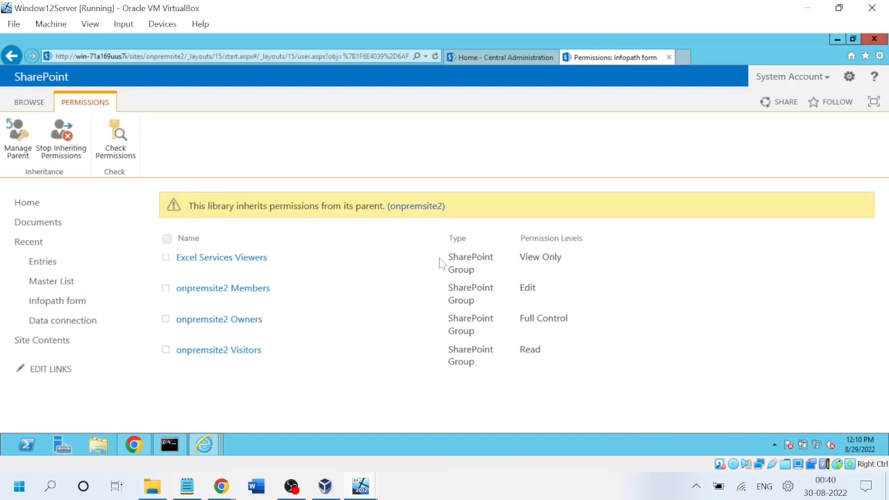
Check the user's permissions on the library, confirming Full Control via onpremsite2 Owners.
{"action": "left_click", "coordinate": [122, 137]}
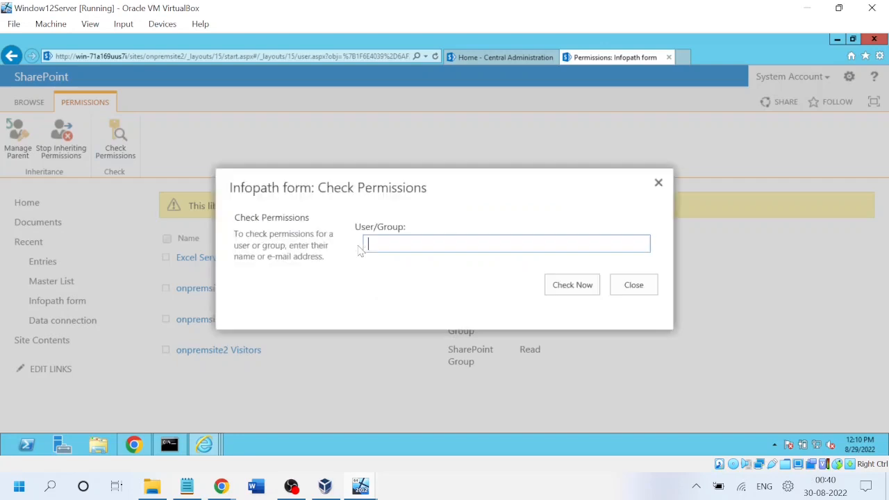
{"action": "type", "text": "kha"}
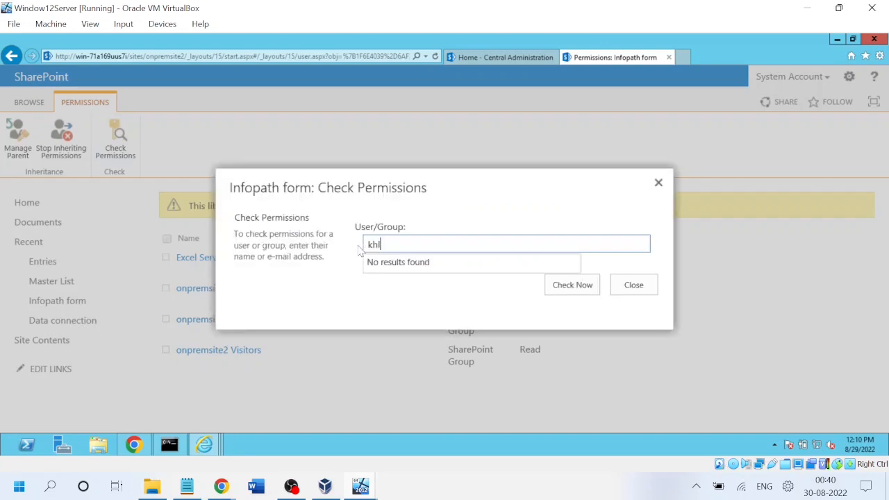
{"action": "left_click", "coordinate": [419, 264]}
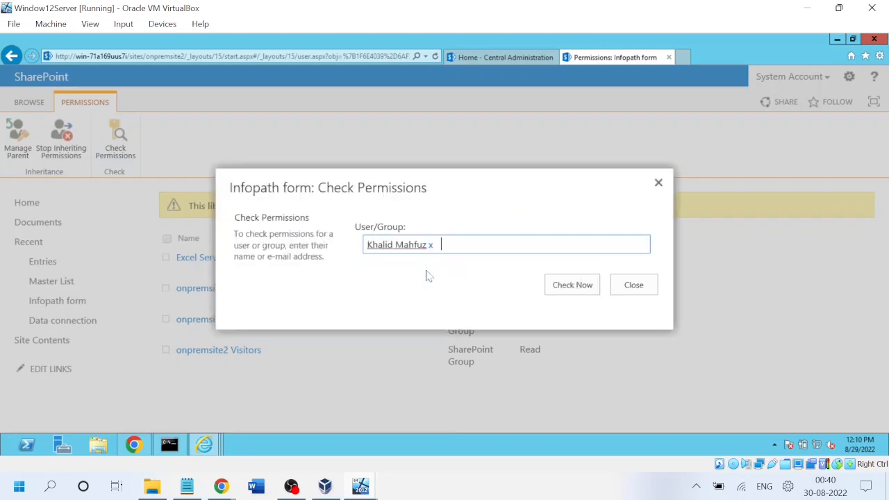
{"action": "left_click", "coordinate": [573, 287]}
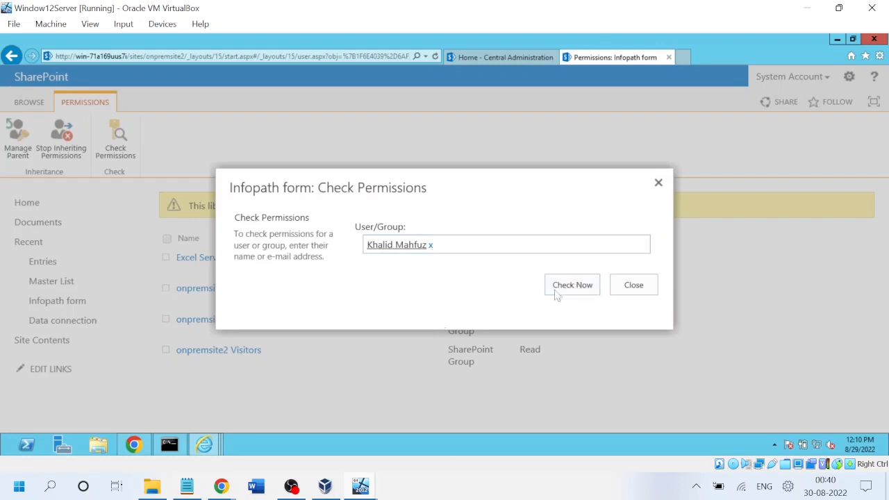
{"action": "left_click", "coordinate": [573, 286]}
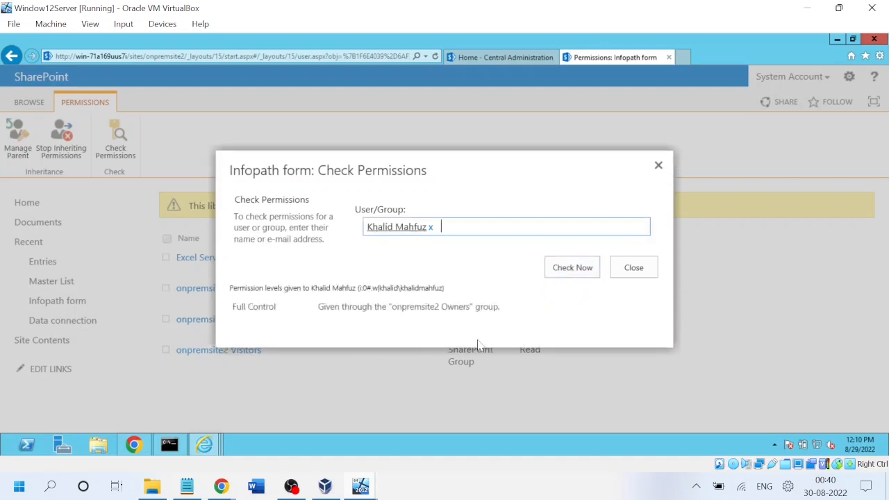
{"action": "left_click", "coordinate": [658, 166]}
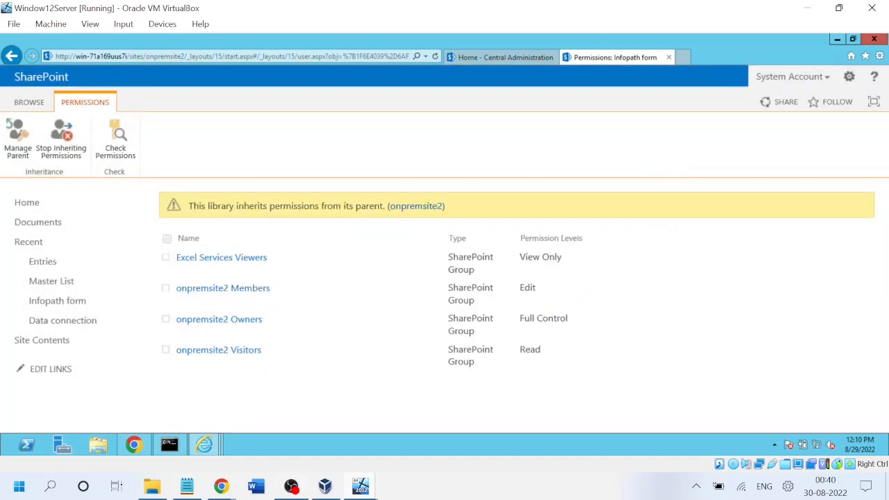
Switch to the Windows10 VM and reopen ShareGate's connection form after the failed attempt.
{"action": "mouse_move", "coordinate": [347, 490]}
{"action": "left_click", "coordinate": [451, 421]}
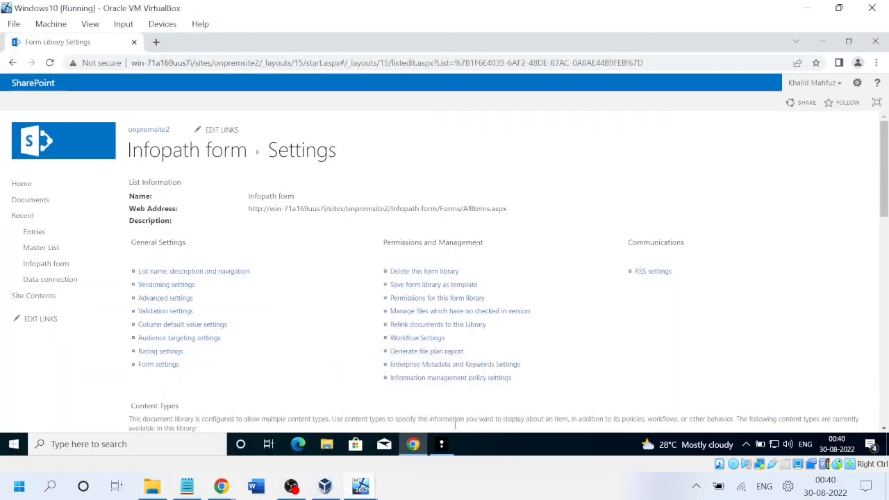
{"action": "left_click", "coordinate": [441, 444]}
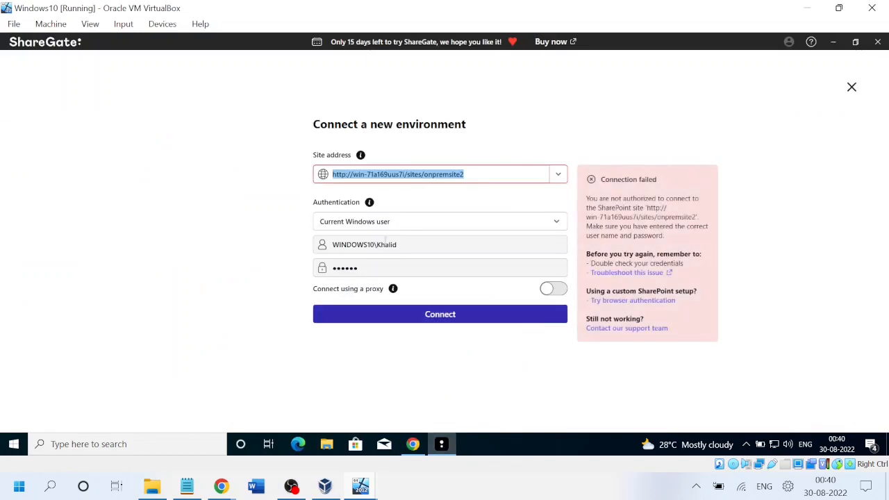
{"action": "left_click", "coordinate": [417, 246]}
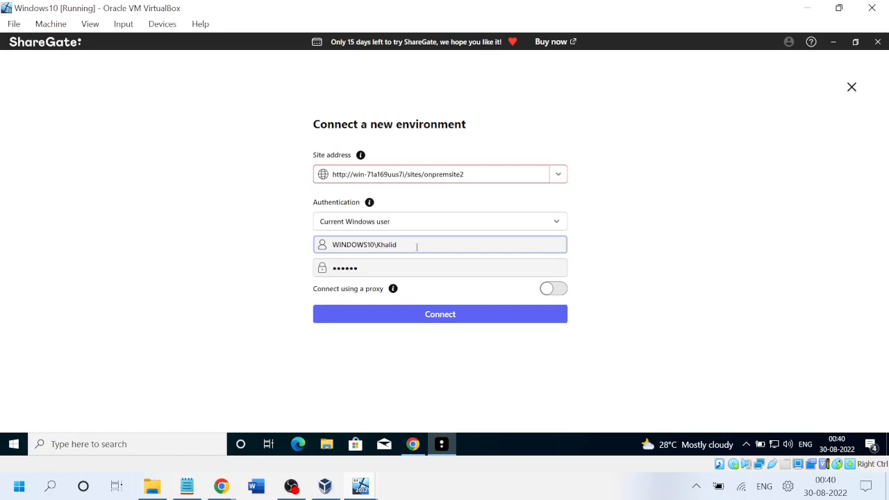
Connect to onpremsite2 as Other user with the account's username and password.
{"action": "left_click", "coordinate": [442, 222]}
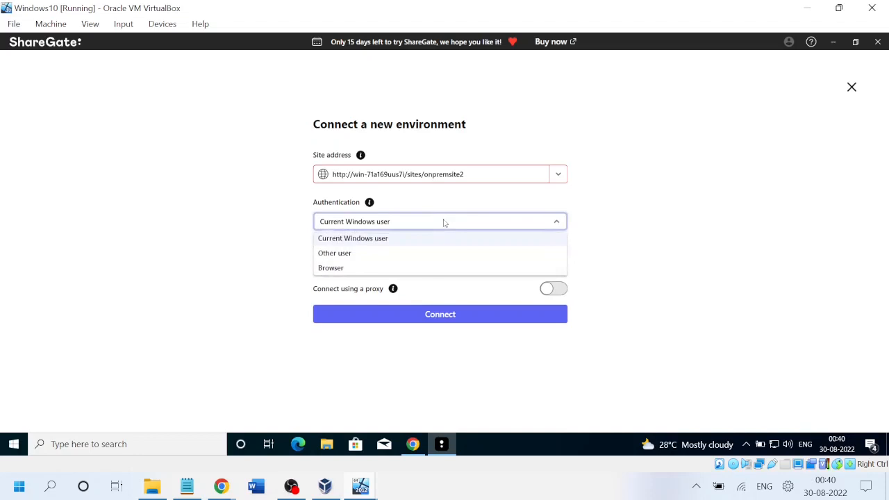
{"action": "left_click", "coordinate": [362, 257]}
{"action": "left_click", "coordinate": [355, 248]}
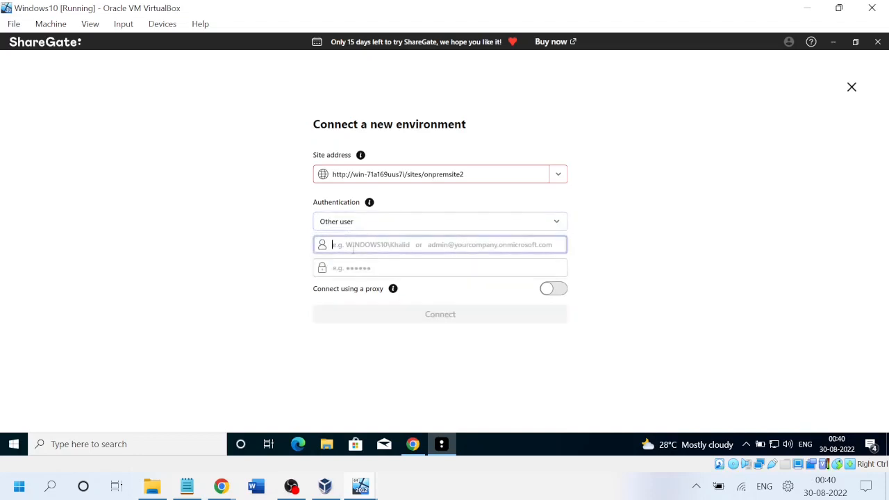
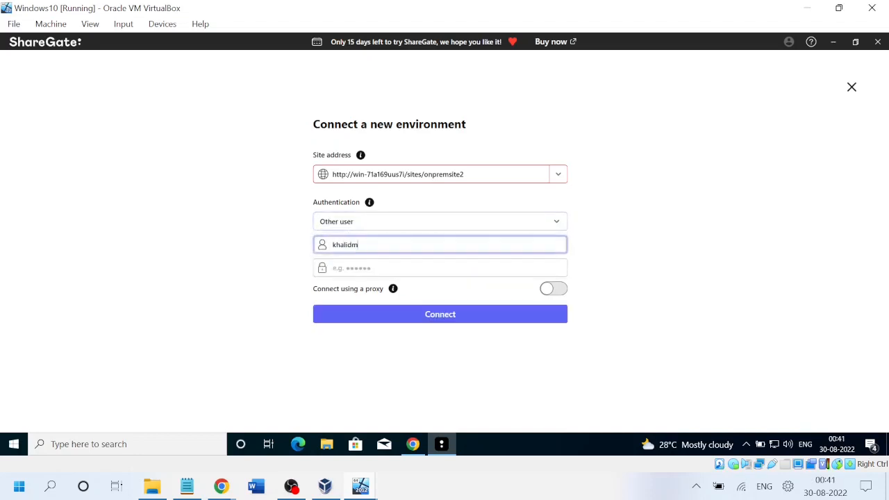
{"action": "key", "text": "Tab"}
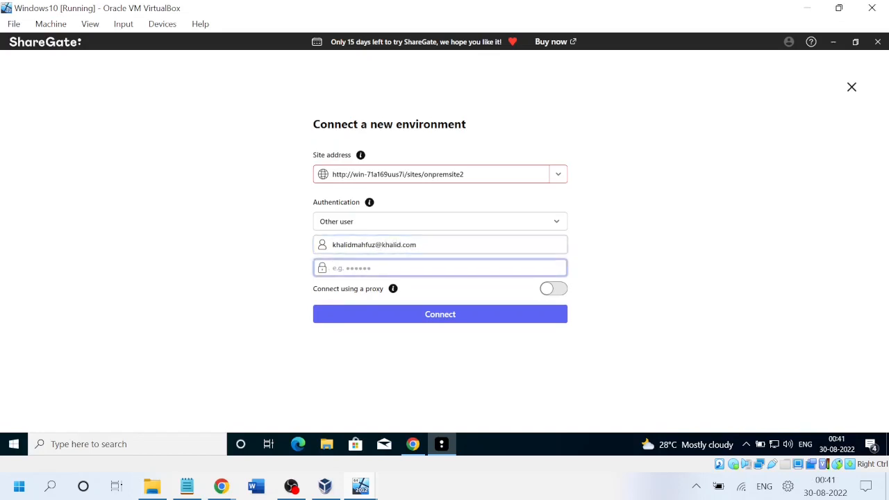
{"action": "type", "text": "P"}
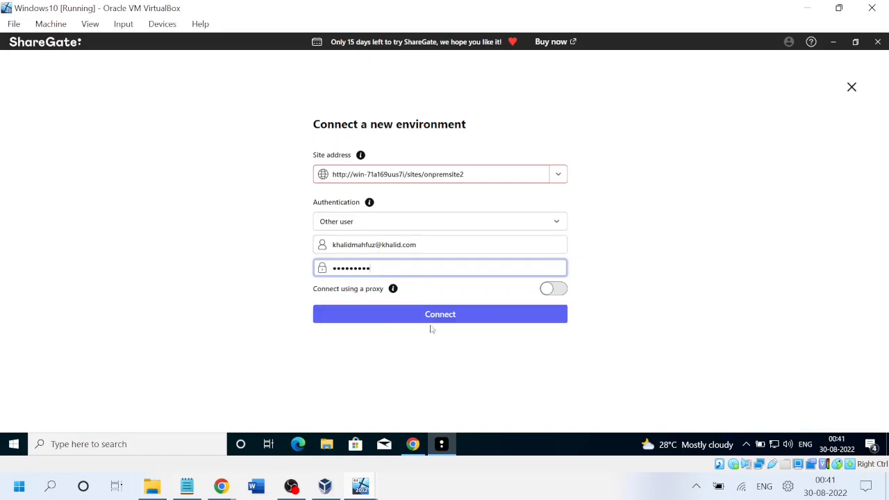
{"action": "left_click", "coordinate": [450, 316]}
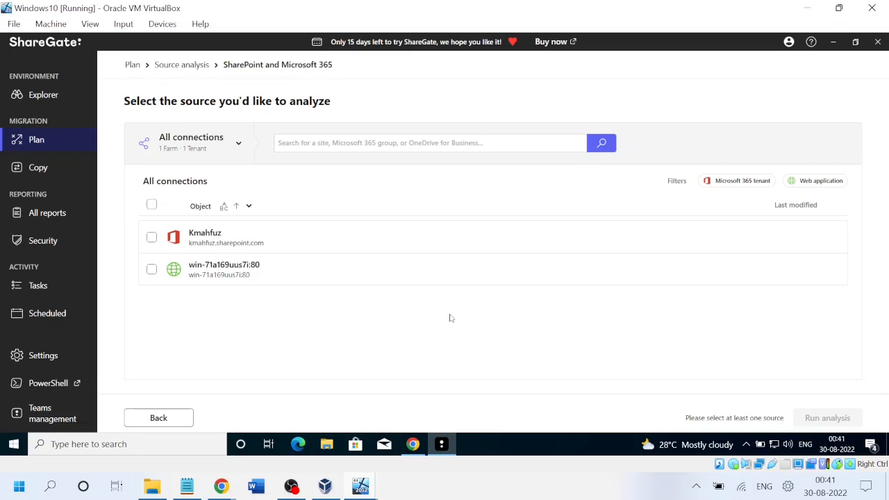
Run a SharePoint analysis on onpremsite2 under win-71a169uus7i:80, then return to the library settings.
{"action": "left_click", "coordinate": [264, 277]}
{"action": "left_click", "coordinate": [795, 272]}
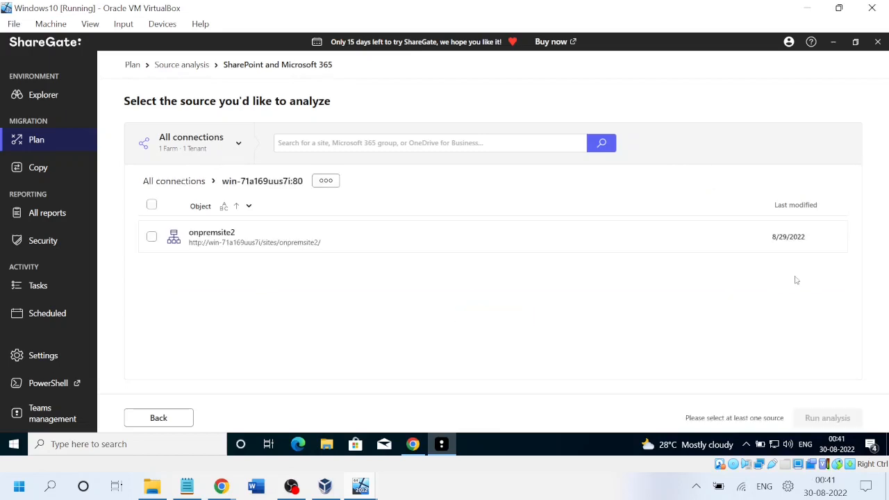
{"action": "left_click", "coordinate": [243, 248]}
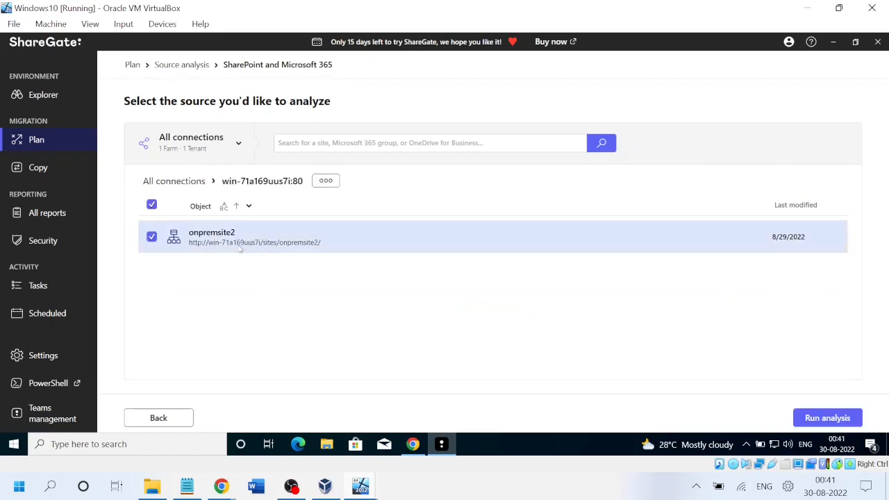
{"action": "left_click", "coordinate": [826, 423]}
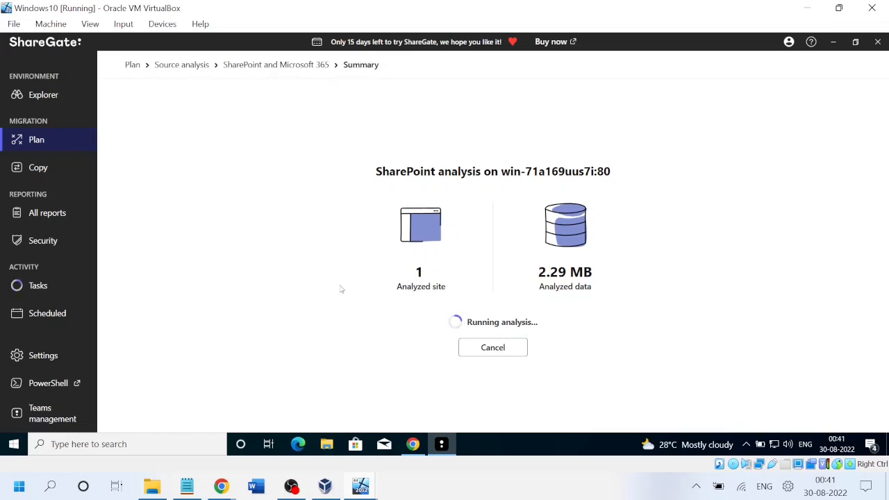
{"action": "left_click", "coordinate": [414, 444]}
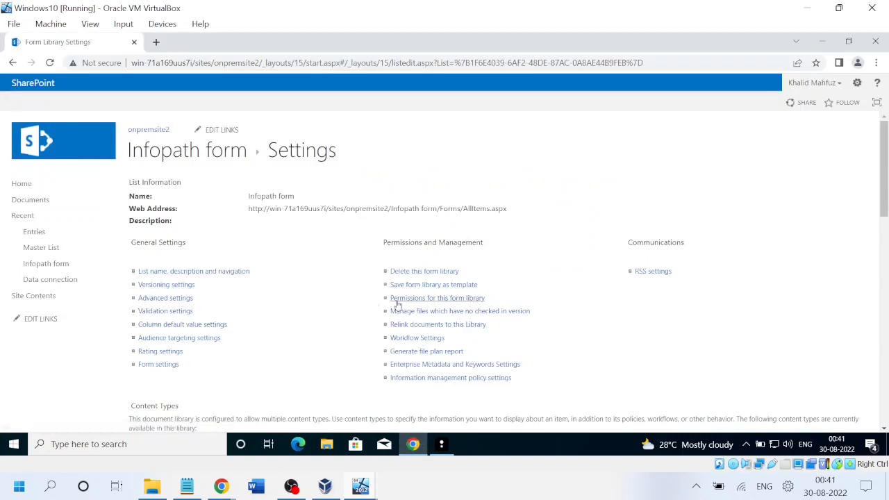
Fill the 2022-08-29T02_56_30 form with Delhi as the city and submit it.
{"action": "left_click", "coordinate": [46, 264]}
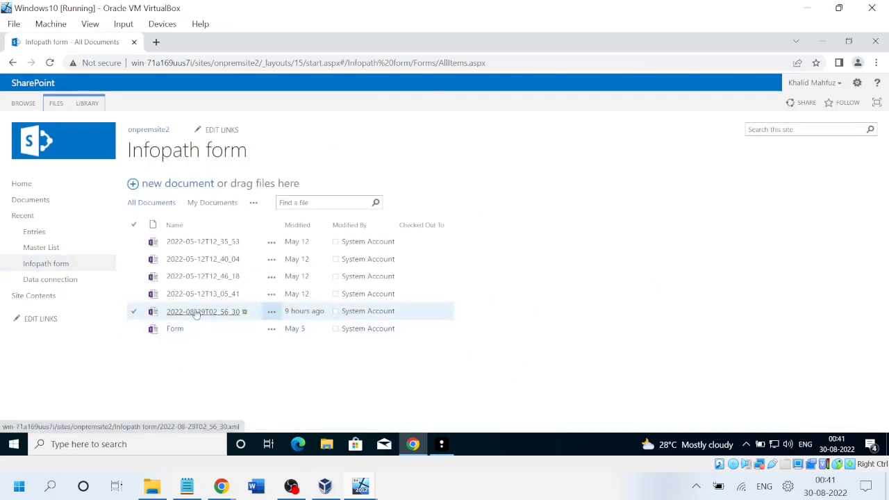
{"action": "left_click", "coordinate": [198, 313]}
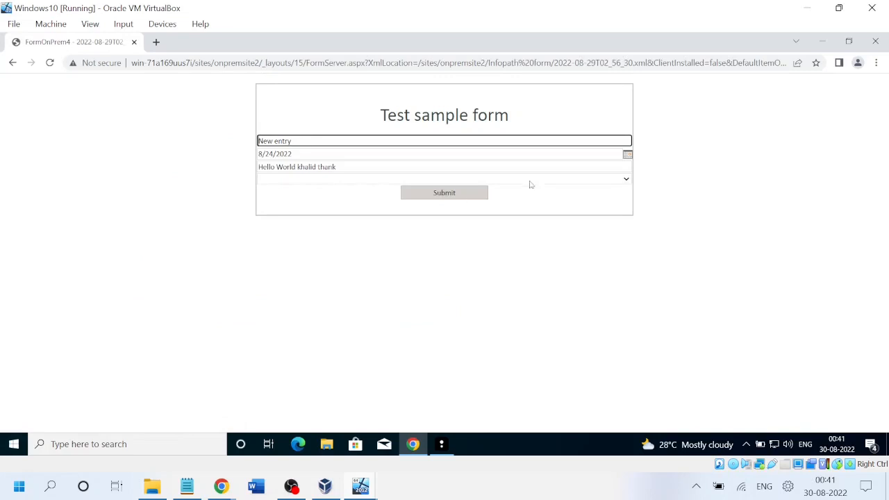
{"action": "left_click", "coordinate": [625, 179]}
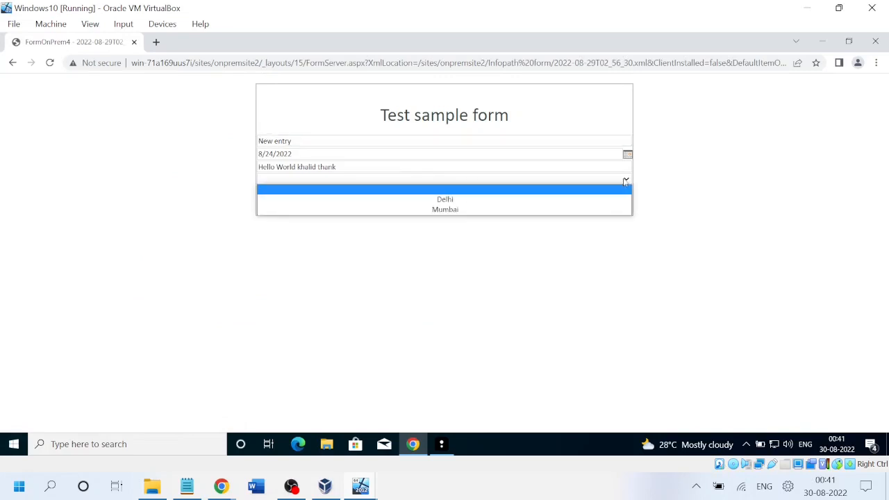
{"action": "left_click", "coordinate": [586, 194]}
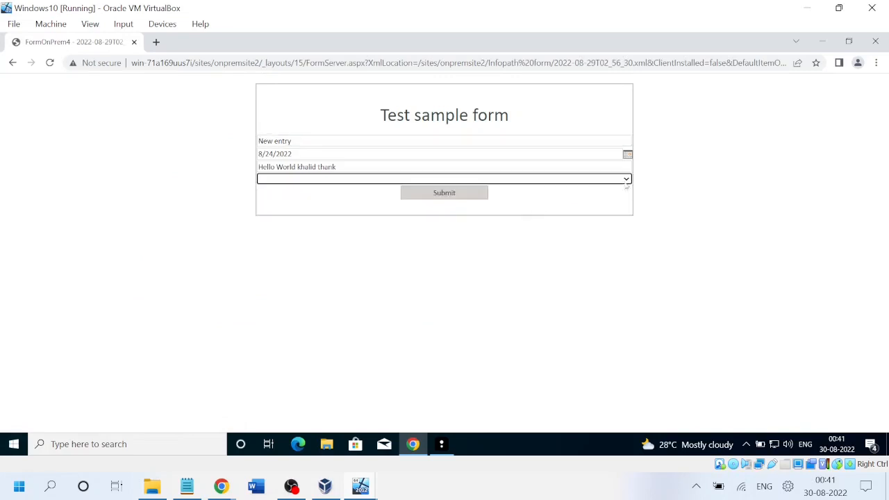
{"action": "left_click", "coordinate": [626, 181]}
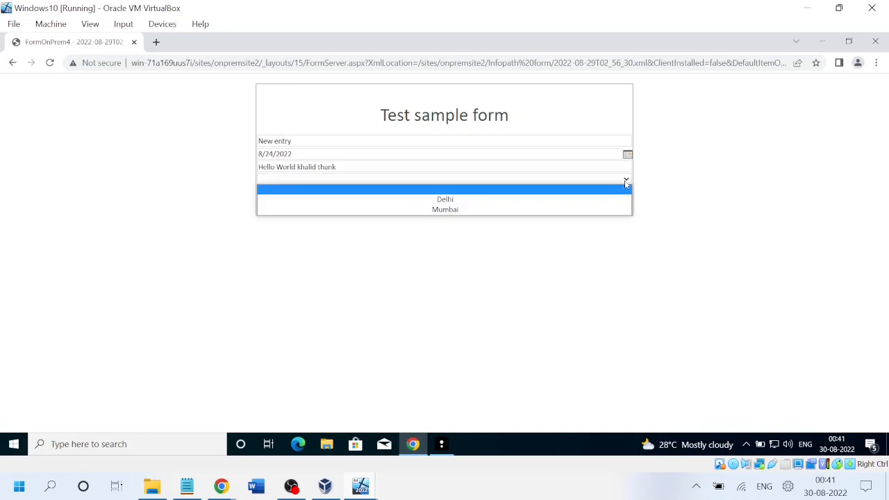
{"action": "left_click", "coordinate": [445, 200]}
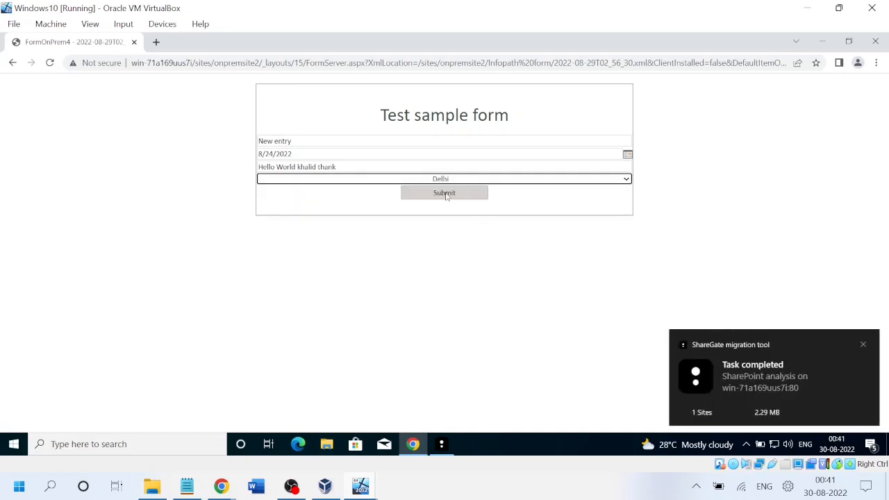
{"action": "left_click", "coordinate": [445, 194]}
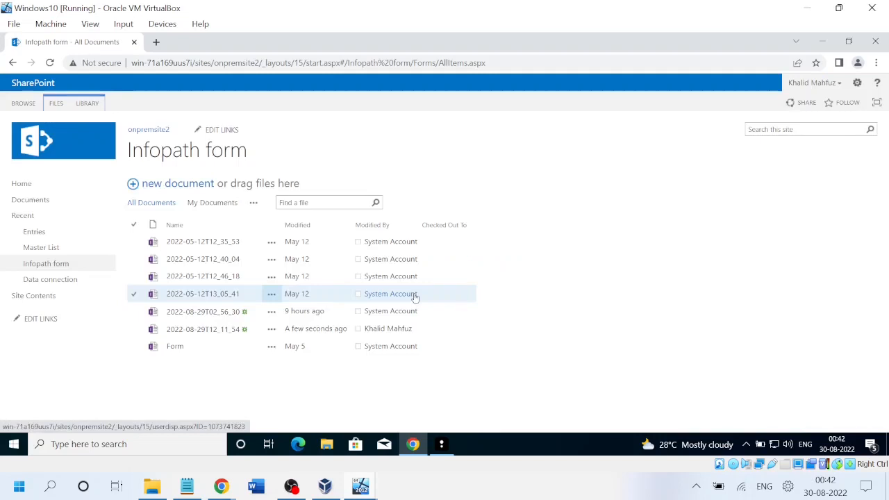
View the new 2022-08-29T12_11_54 entry, then go back to the library list.
{"action": "left_click", "coordinate": [194, 329]}
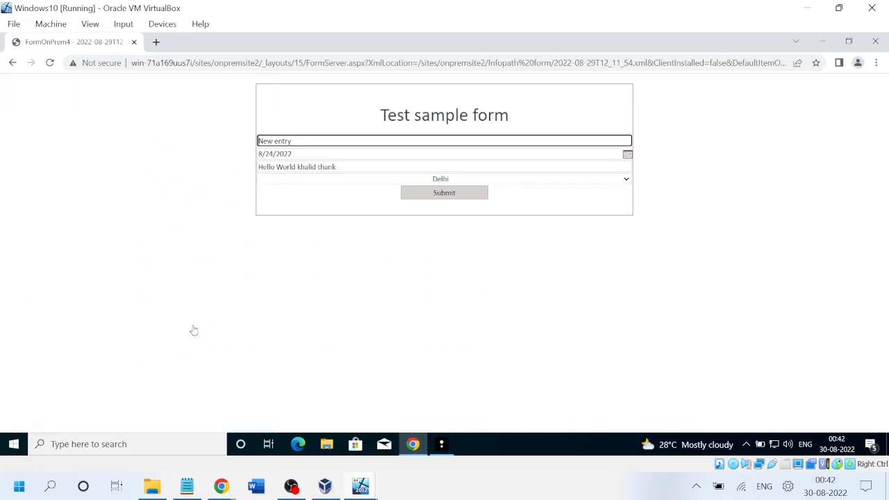
{"action": "left_click", "coordinate": [11, 63]}
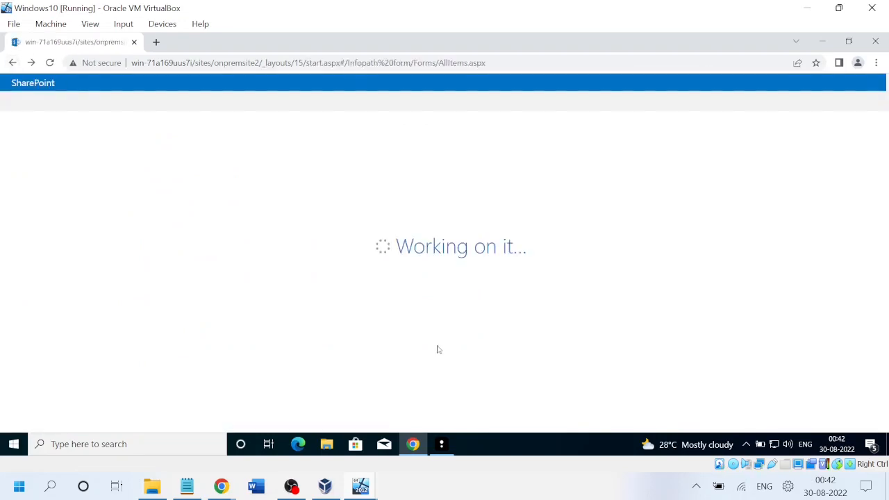
{"action": "key", "text": "alt+Tab"}
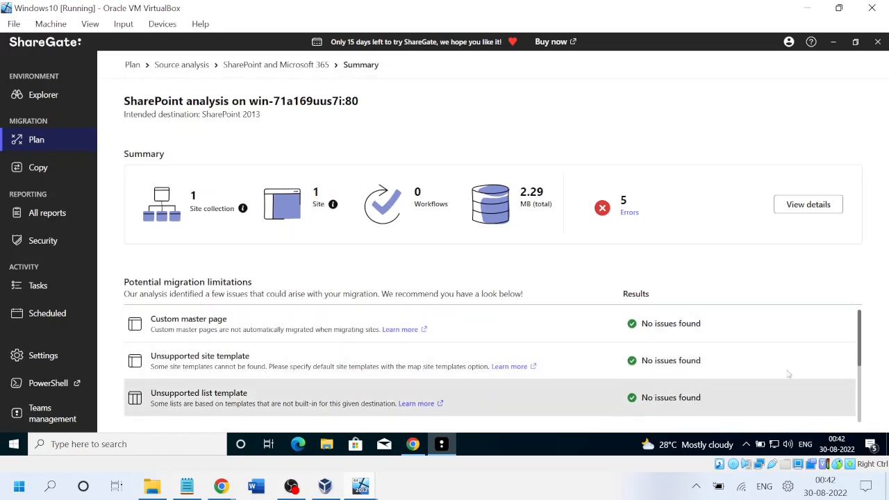
Scroll the Potential migration limitations list and view details of the Custom features errors.
{"action": "left_click_drag", "start_coordinate": [861, 355], "coordinate": [858, 393]}
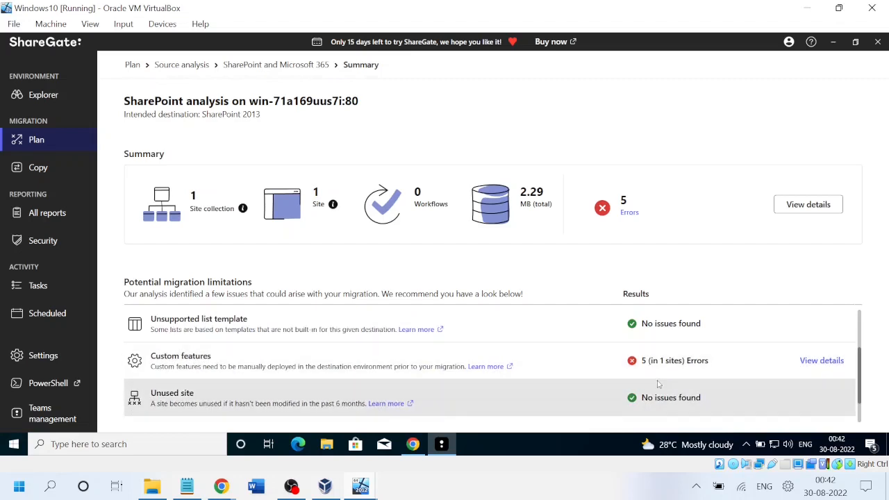
{"action": "left_click_drag", "start_coordinate": [861, 392], "coordinate": [861, 414]}
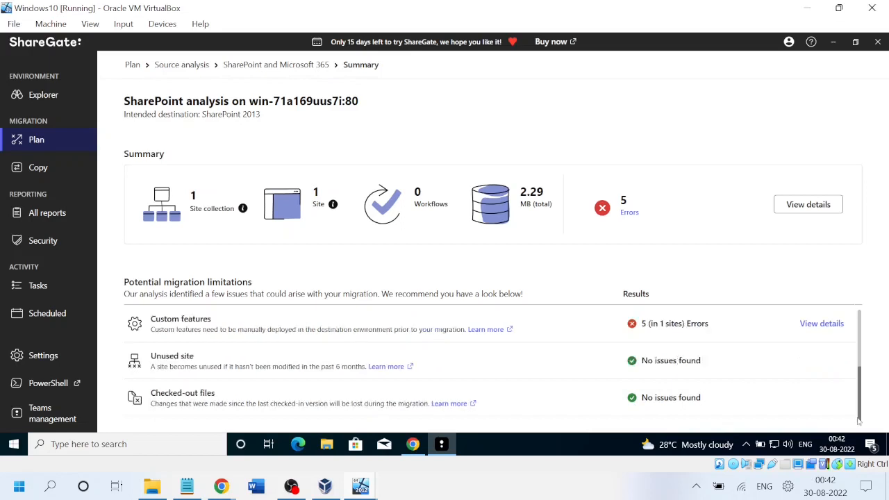
{"action": "left_click", "coordinate": [823, 324]}
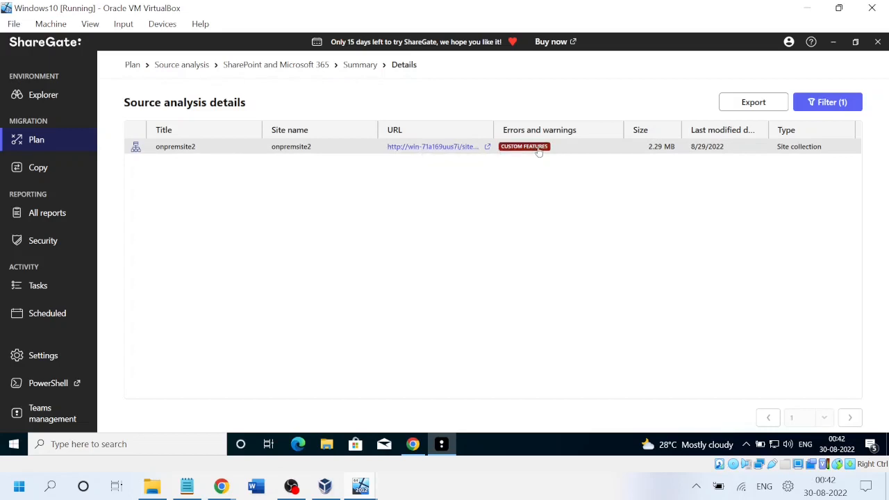
{"action": "mouse_move", "coordinate": [538, 151]}
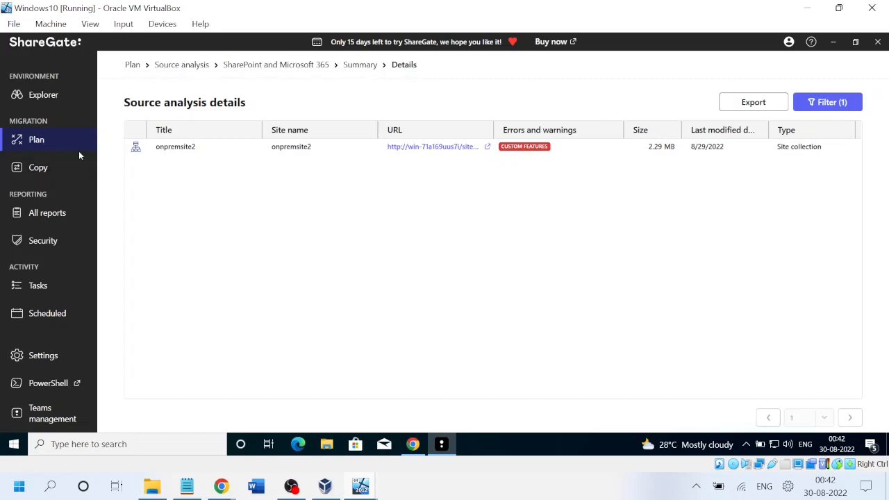
Open the SharePoint analysis task from Tasks and view its full source analysis details.
{"action": "left_click", "coordinate": [41, 167]}
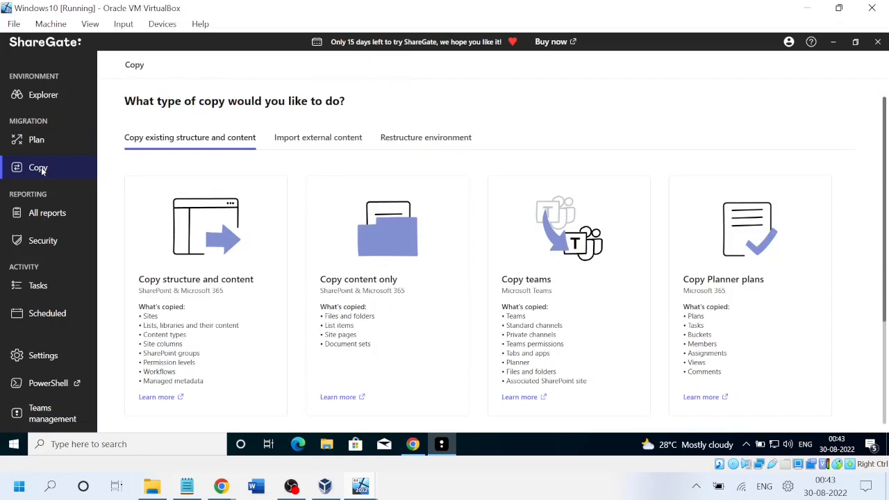
{"action": "left_click", "coordinate": [42, 286]}
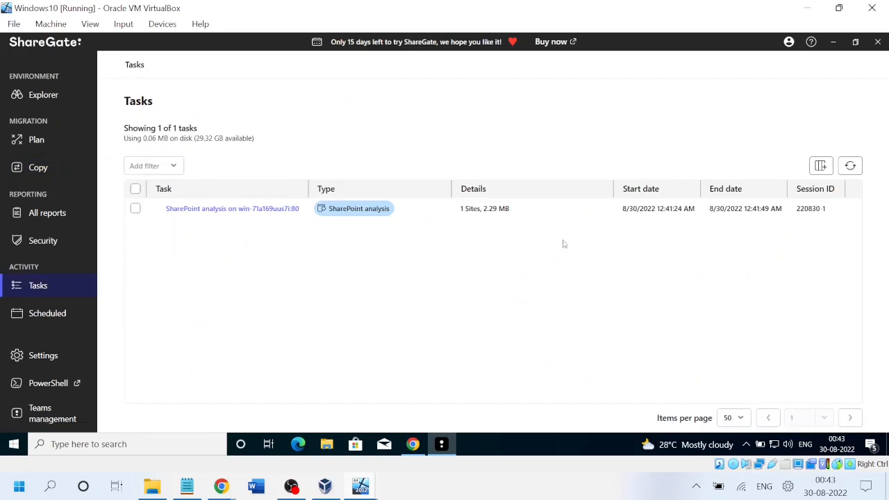
{"action": "left_click", "coordinate": [235, 210]}
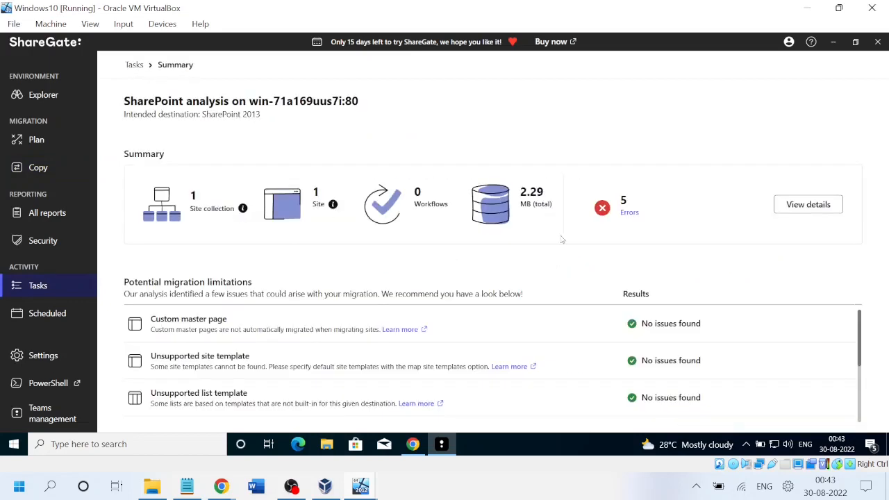
{"action": "left_click", "coordinate": [795, 211]}
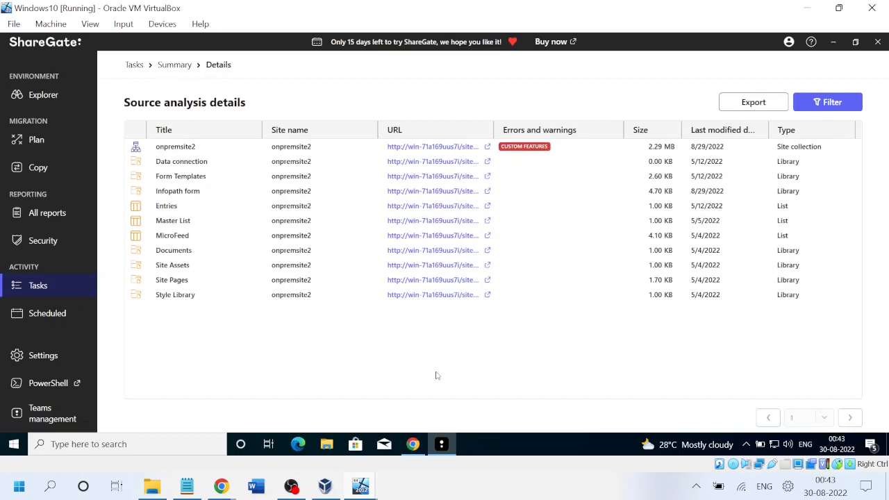
Export the onpremsite2 analysis details and save them as 'SharePoint analysis.xlsx'.
{"action": "left_click", "coordinate": [743, 105]}
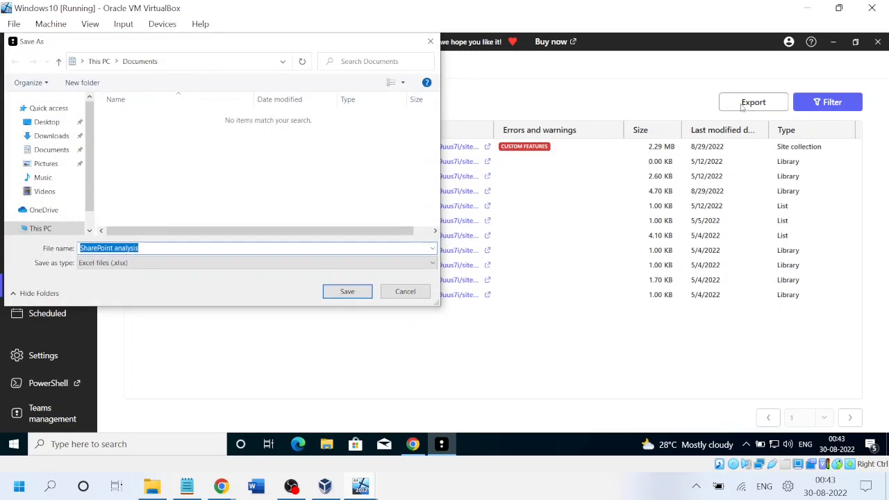
{"action": "left_click", "coordinate": [340, 292]}
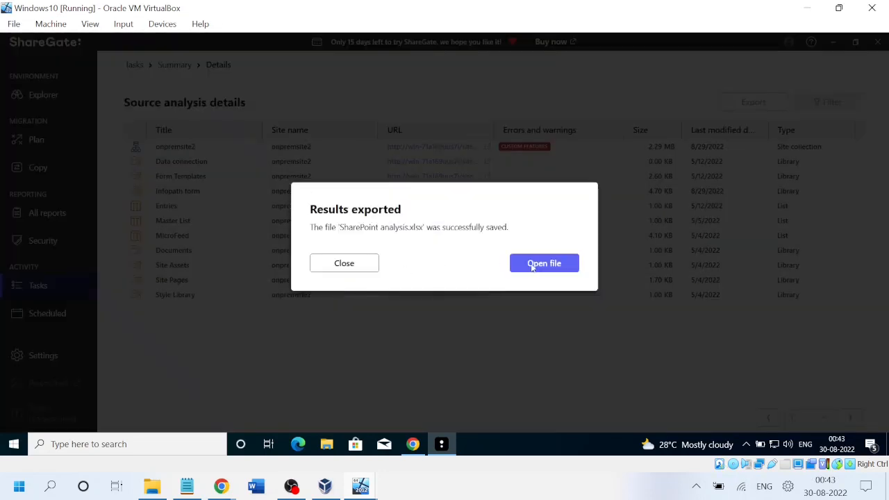
{"action": "left_click", "coordinate": [532, 265]}
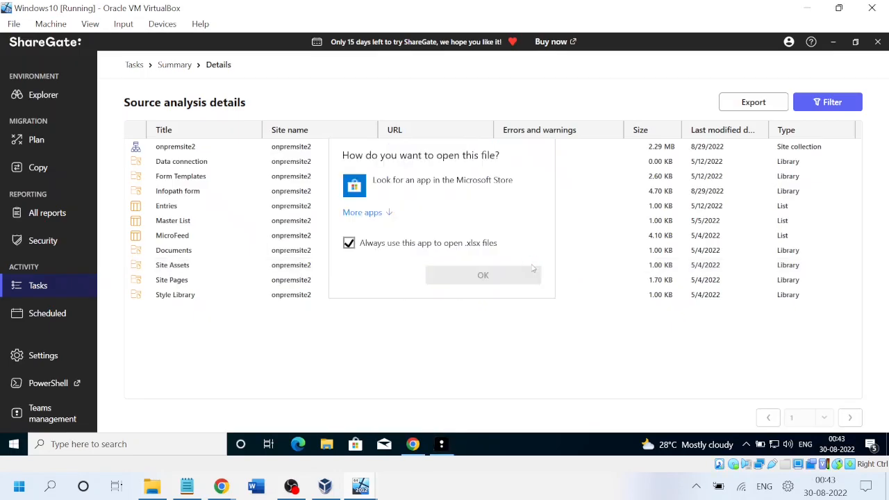
{"action": "left_click", "coordinate": [400, 354]}
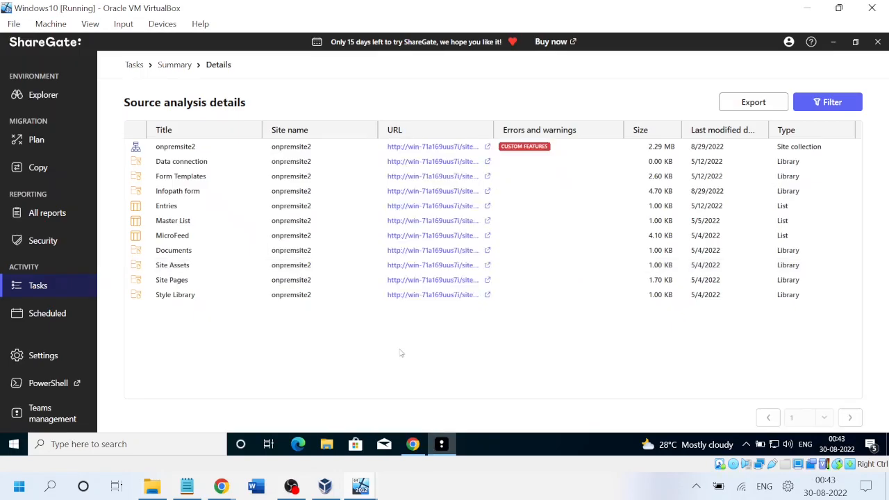
{"action": "left_click", "coordinate": [413, 444]}
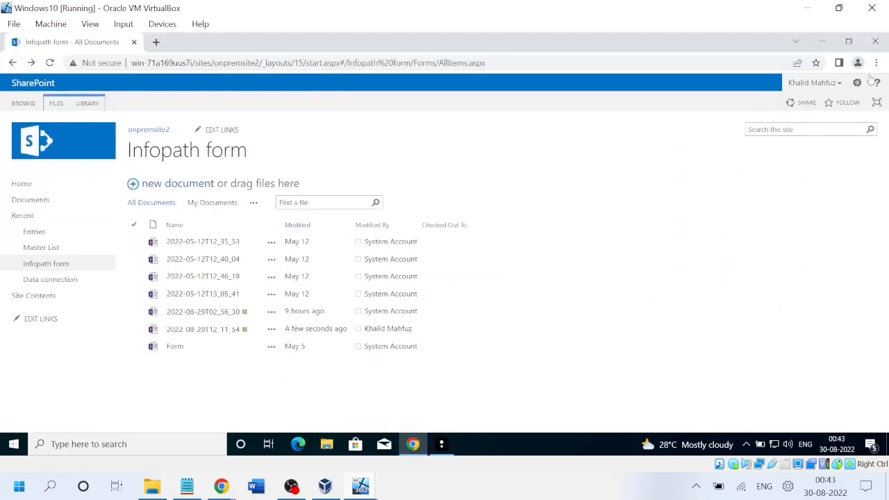
{"action": "left_click", "coordinate": [441, 444]}
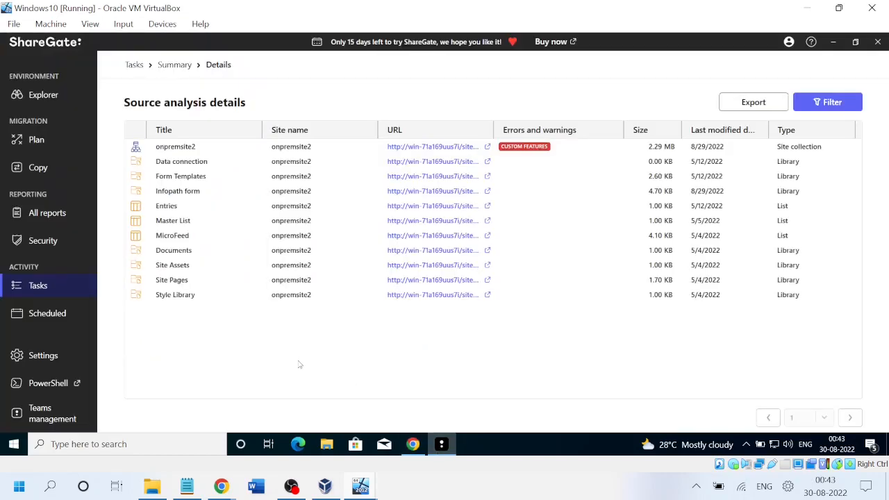
Set up a content-only copy with the onpremsite2 Infopath form library as source.
{"action": "left_click", "coordinate": [29, 169]}
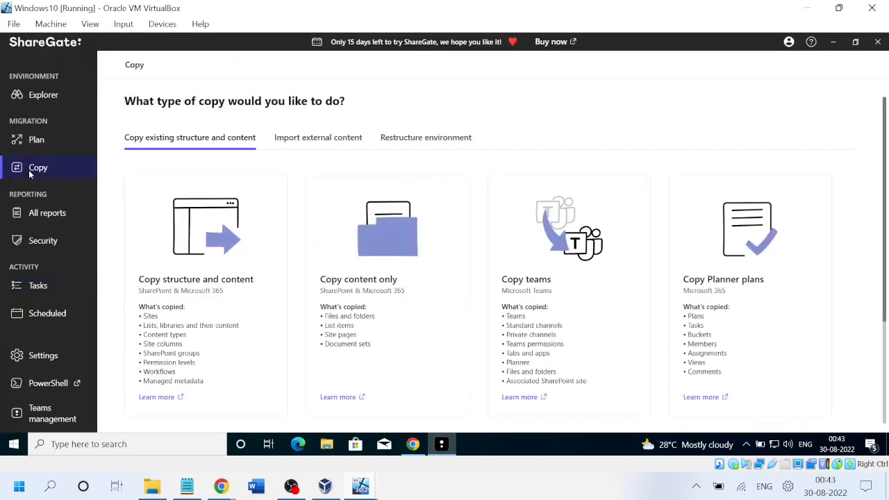
{"action": "left_click", "coordinate": [376, 292]}
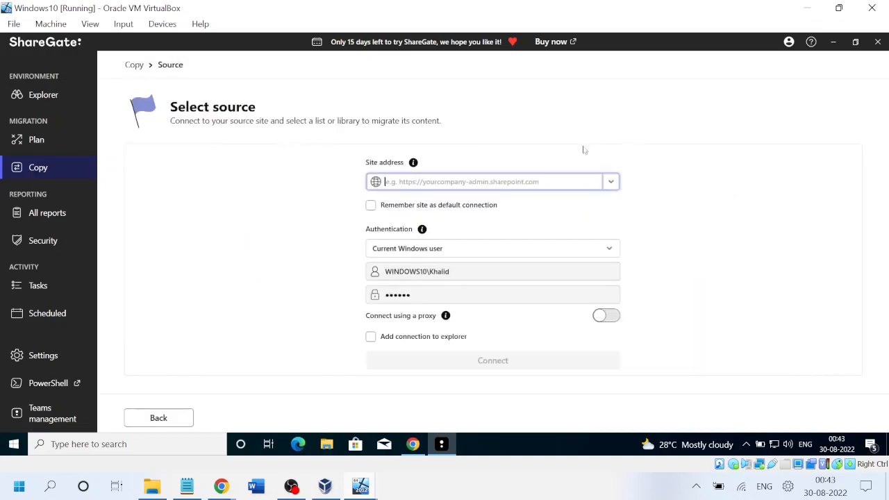
{"action": "left_click", "coordinate": [610, 182]}
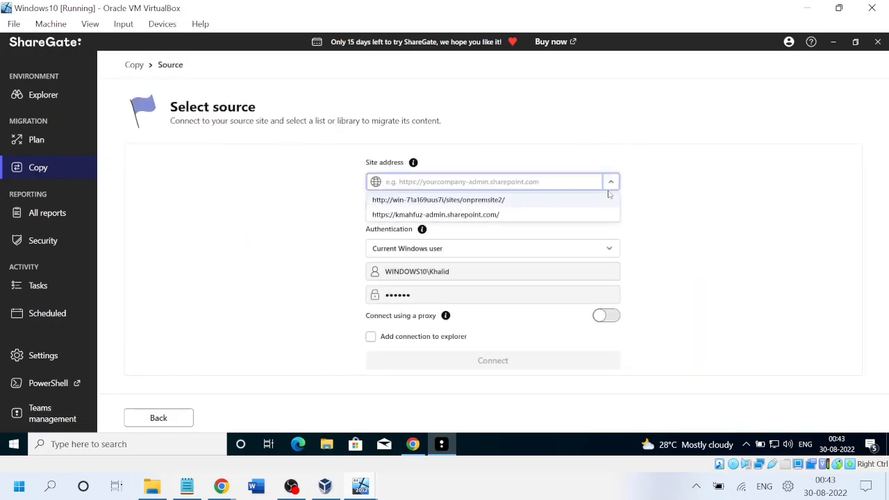
{"action": "left_click", "coordinate": [494, 202]}
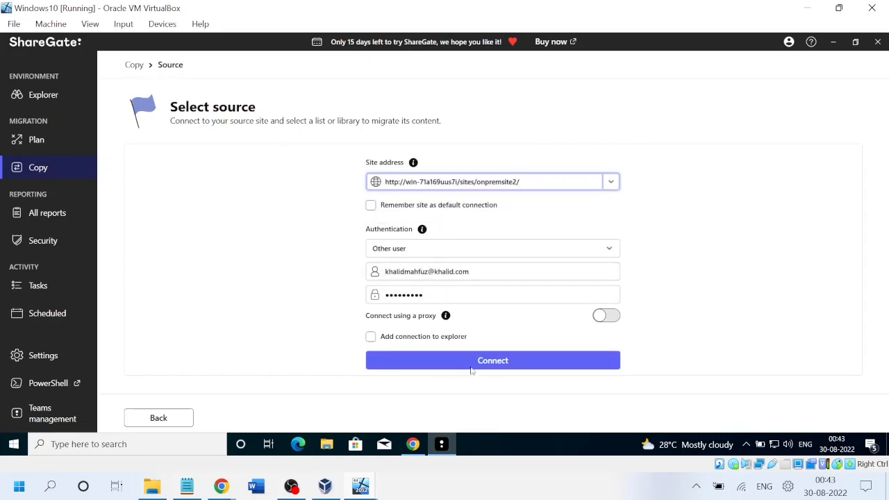
{"action": "left_click", "coordinate": [494, 362]}
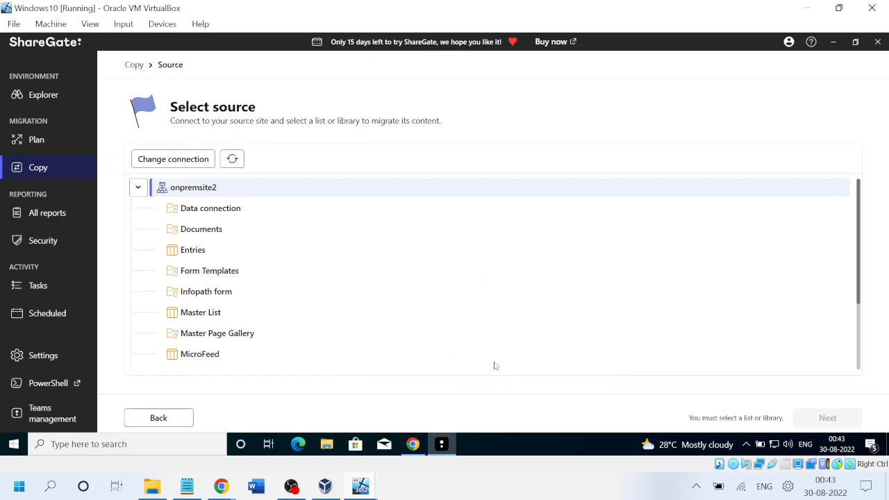
{"action": "left_click", "coordinate": [197, 293]}
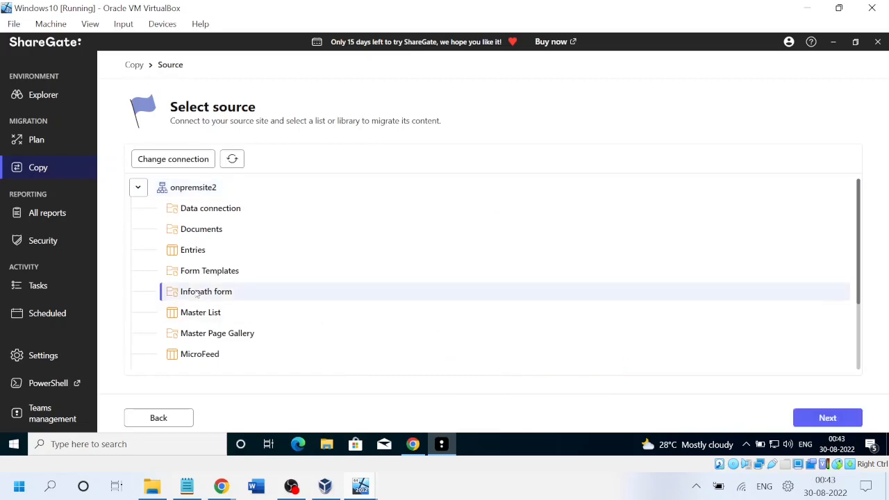
{"action": "left_click", "coordinate": [821, 425]}
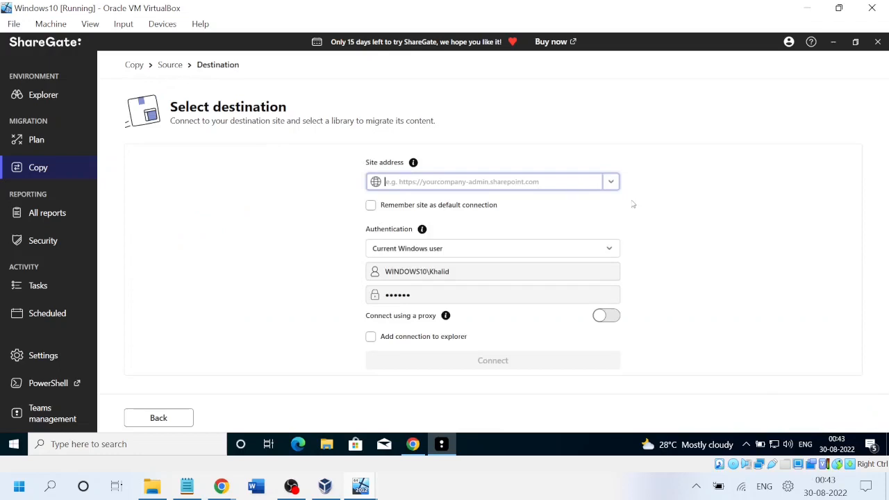
Connect to the SharePoint Online admin site as destination and expand Sites > testsite2.
{"action": "left_click", "coordinate": [611, 182]}
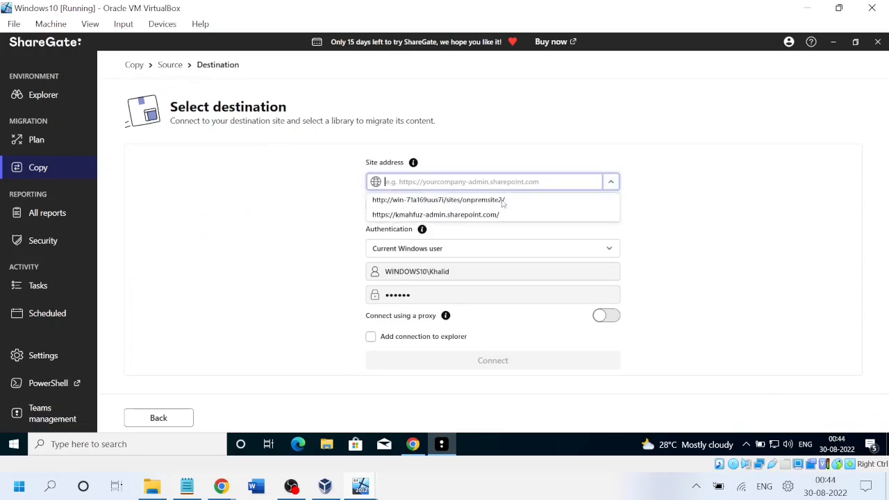
{"action": "left_click", "coordinate": [424, 218]}
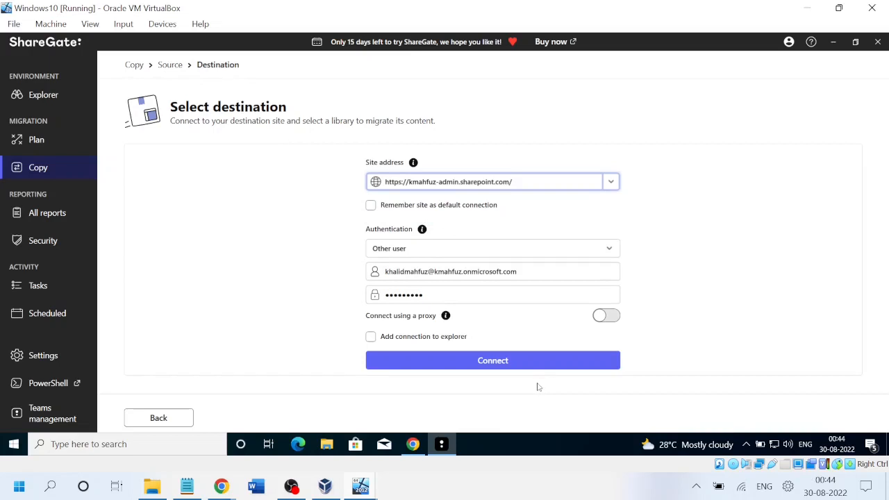
{"action": "left_click", "coordinate": [479, 361]}
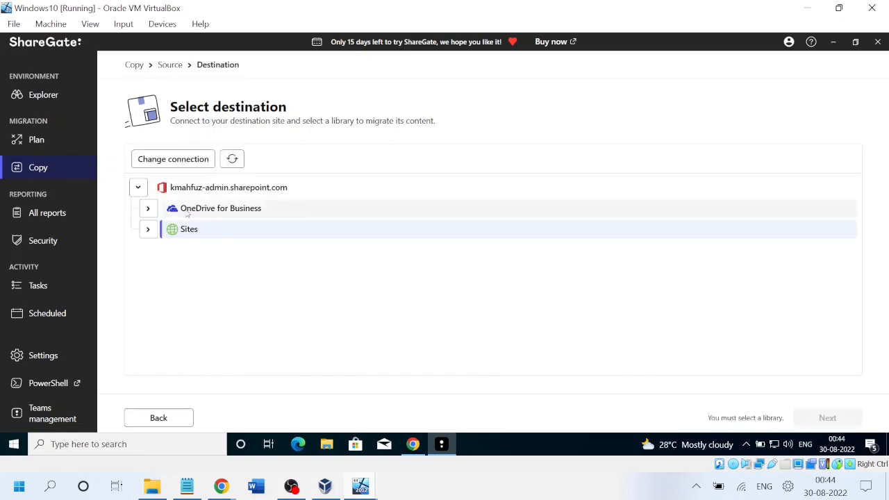
{"action": "left_click", "coordinate": [148, 230]}
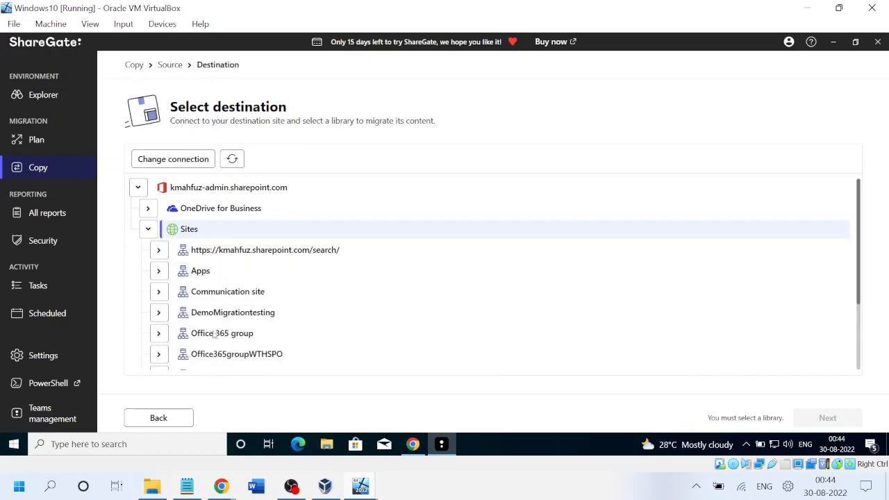
{"action": "left_click_drag", "start_coordinate": [861, 277], "coordinate": [858, 352]}
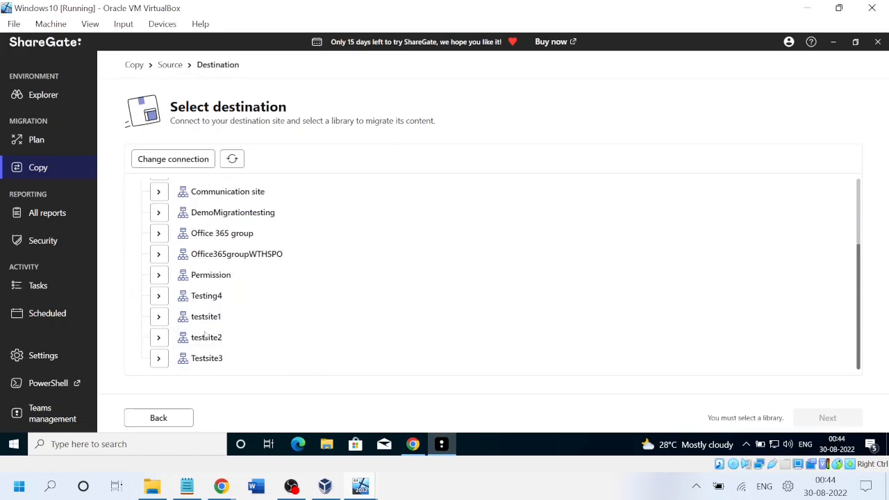
{"action": "left_click", "coordinate": [159, 338]}
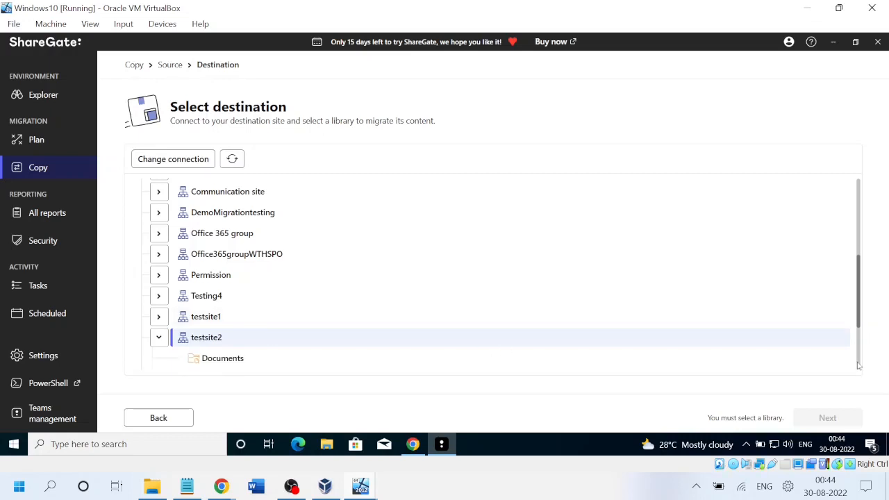
{"action": "scroll", "coordinate": [861, 334], "scroll_direction": "down", "scroll_amount": 3}
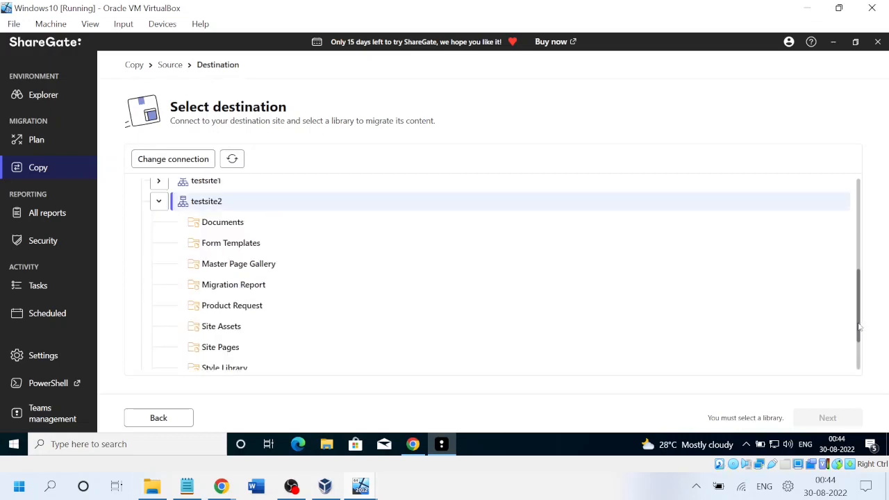
{"action": "scroll", "coordinate": [865, 360], "scroll_direction": "down", "scroll_amount": 2}
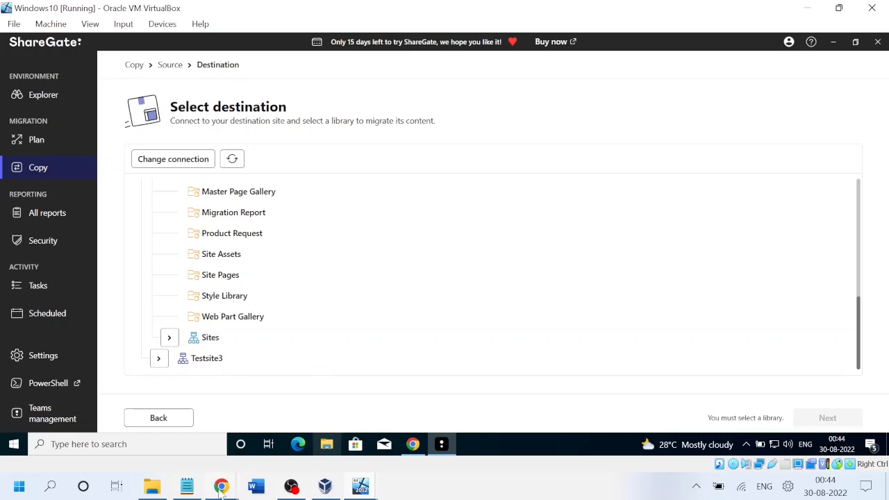
On testsite2's Site contents, begin a new document library named 'Infop', then cancel it.
{"action": "mouse_move", "coordinate": [221, 488]}
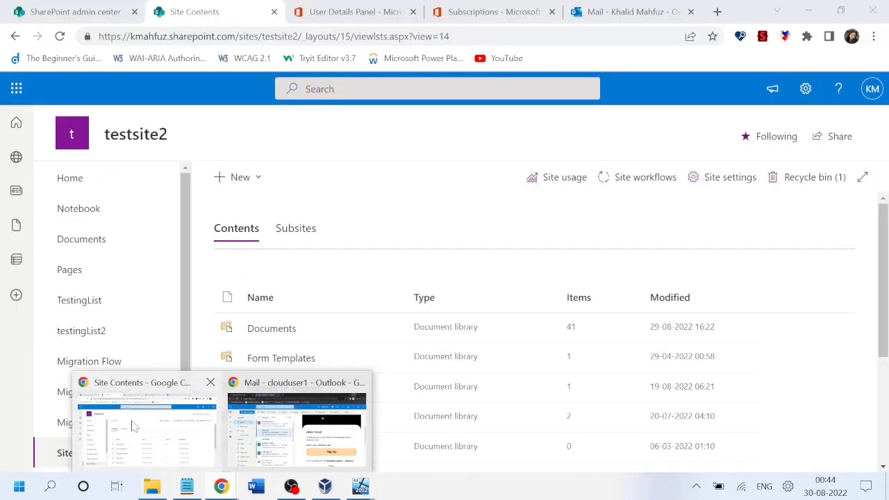
{"action": "left_click", "coordinate": [132, 427]}
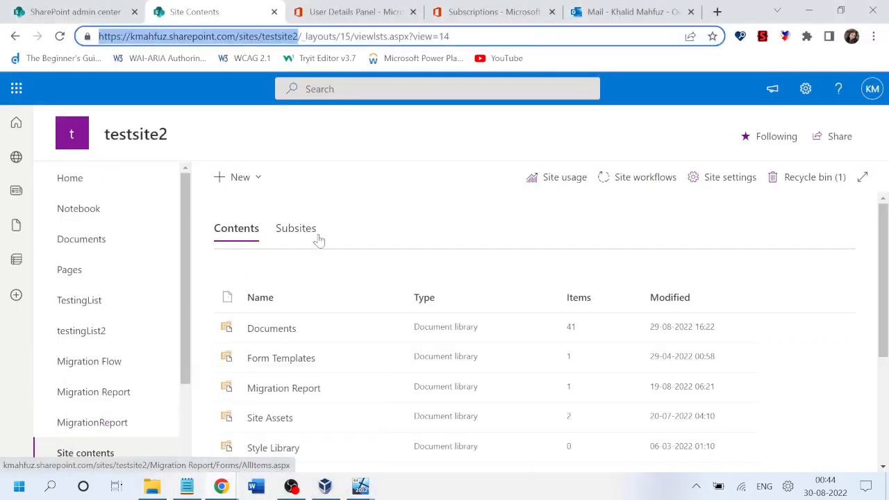
{"action": "left_click", "coordinate": [255, 181]}
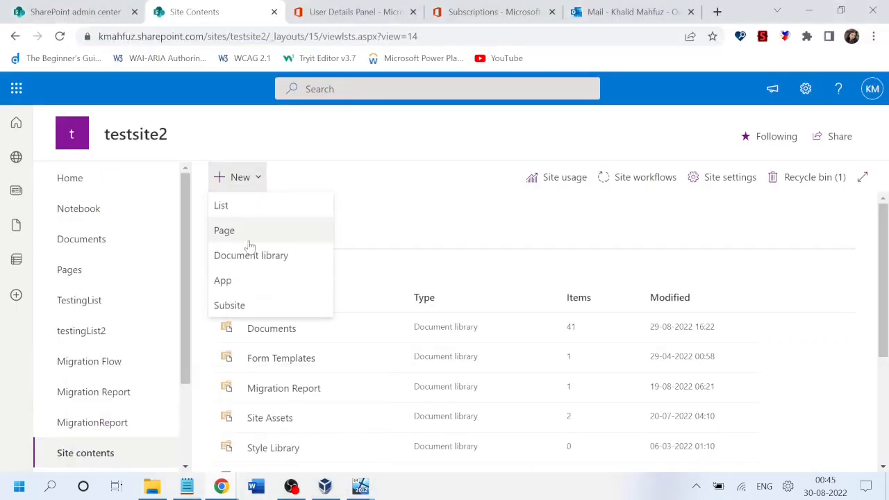
{"action": "left_click", "coordinate": [237, 261]}
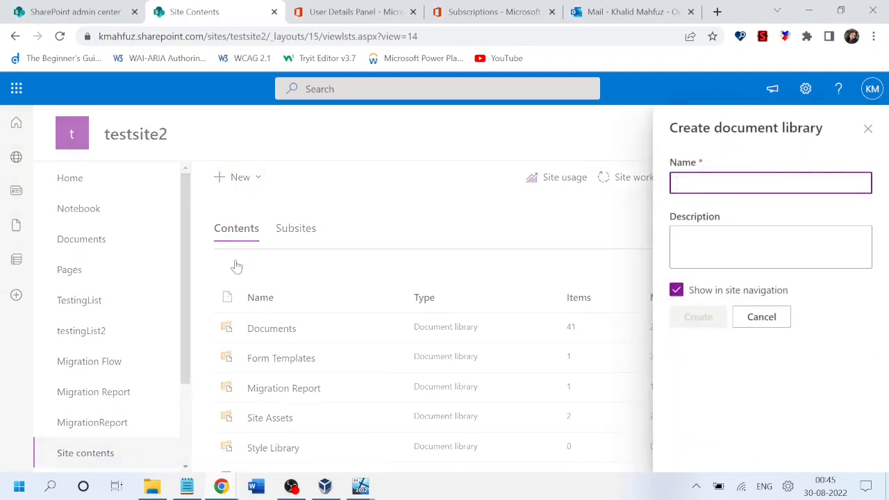
{"action": "type", "text": "Infopath"}
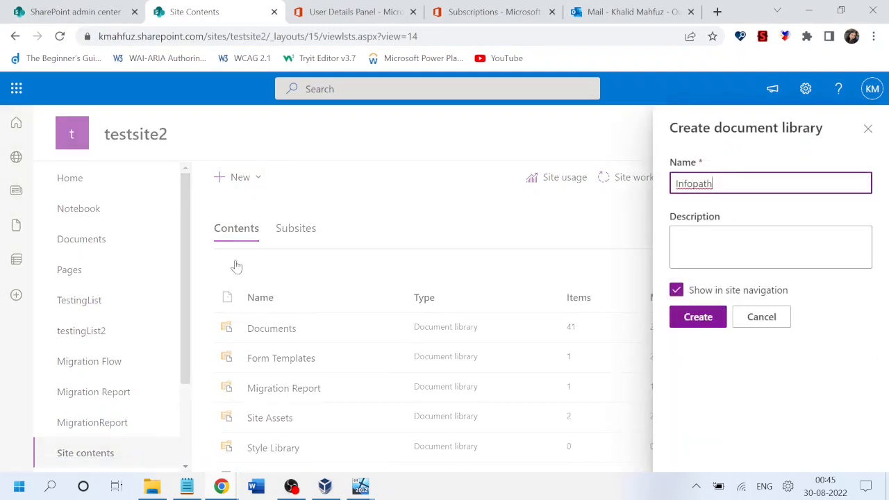
{"action": "key", "text": "BackSpace"}
{"action": "key", "text": "BackSpace"}
{"action": "key", "text": "BackSpace"}
{"action": "key", "text": "BackSpace"}
{"action": "key", "text": "BackSpace"}
{"action": "key", "text": "BackSpace"}
{"action": "key", "text": "BackSpace"}
{"action": "key", "text": "BackSpace"}
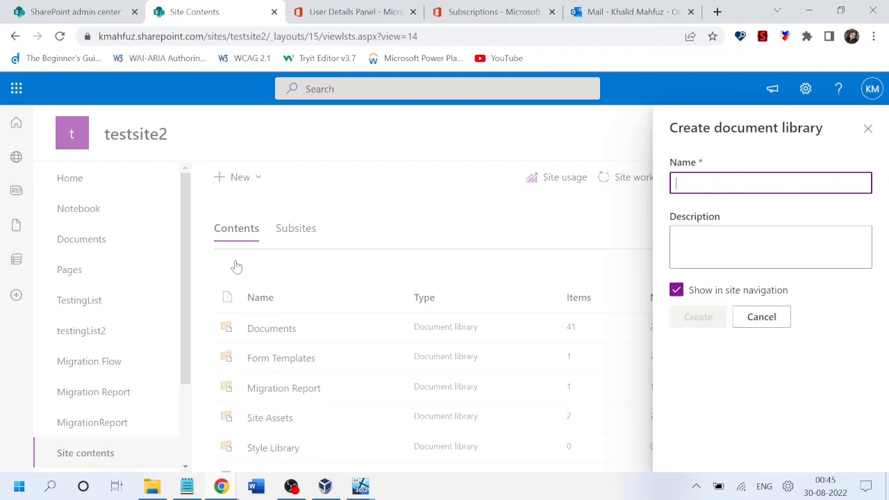
{"action": "left_click", "coordinate": [761, 317]}
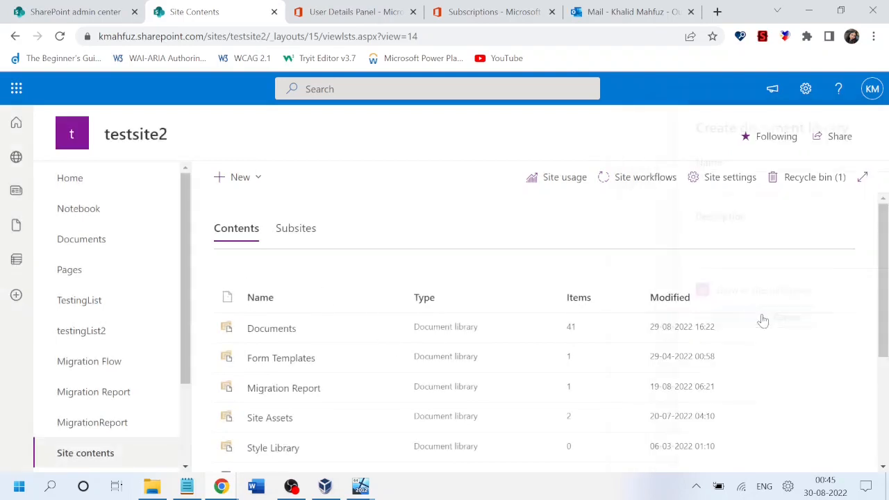
{"action": "left_click", "coordinate": [257, 179]}
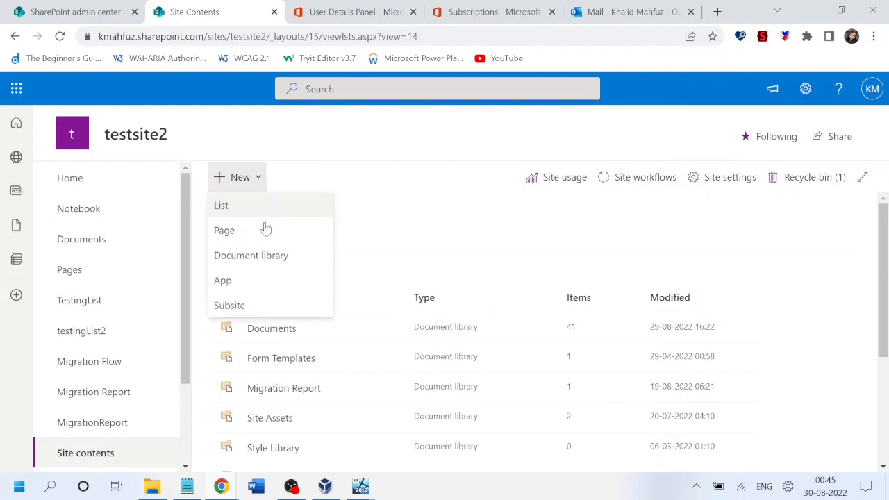
{"action": "left_click", "coordinate": [292, 486]}
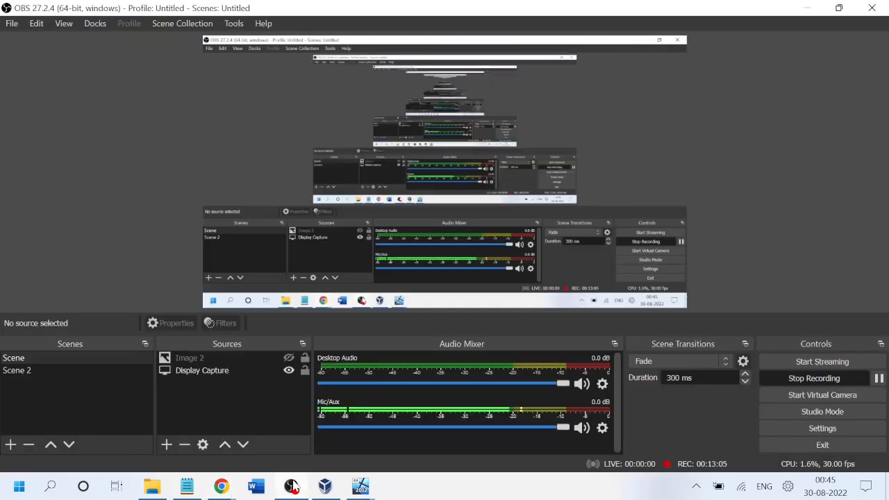
{"action": "left_click", "coordinate": [292, 486]}
In the VM, view the on-premises Infopath form library's files and Library ribbon options.
{"action": "mouse_move", "coordinate": [358, 489]}
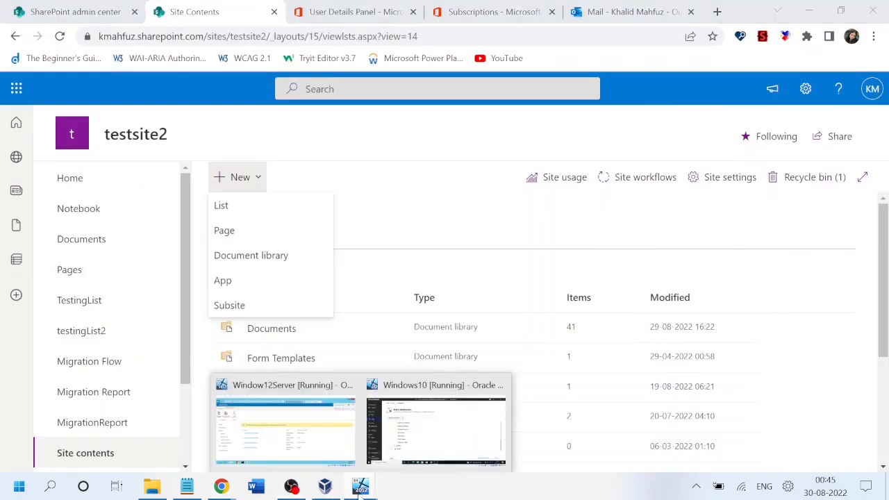
{"action": "left_click", "coordinate": [403, 448]}
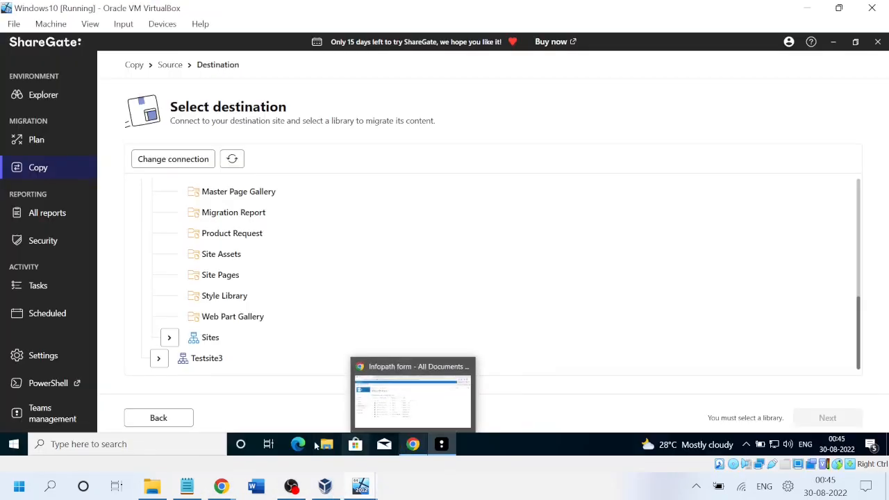
{"action": "left_click", "coordinate": [407, 445]}
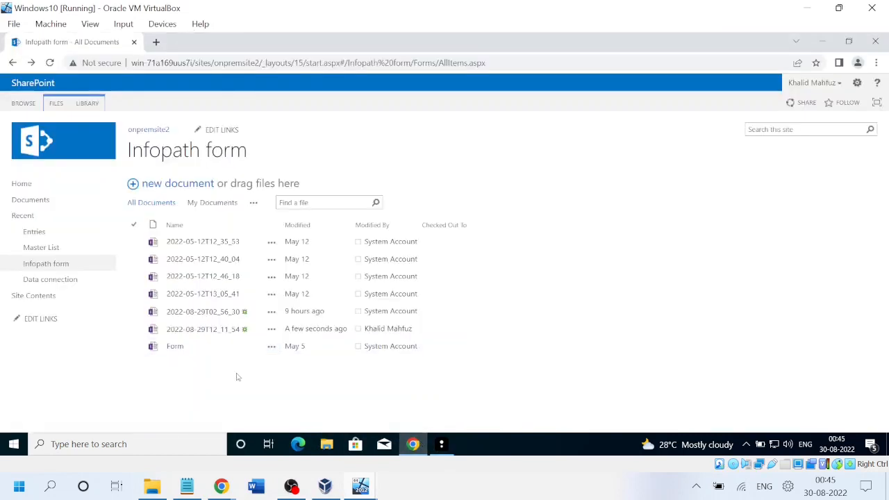
{"action": "left_click", "coordinate": [93, 106]}
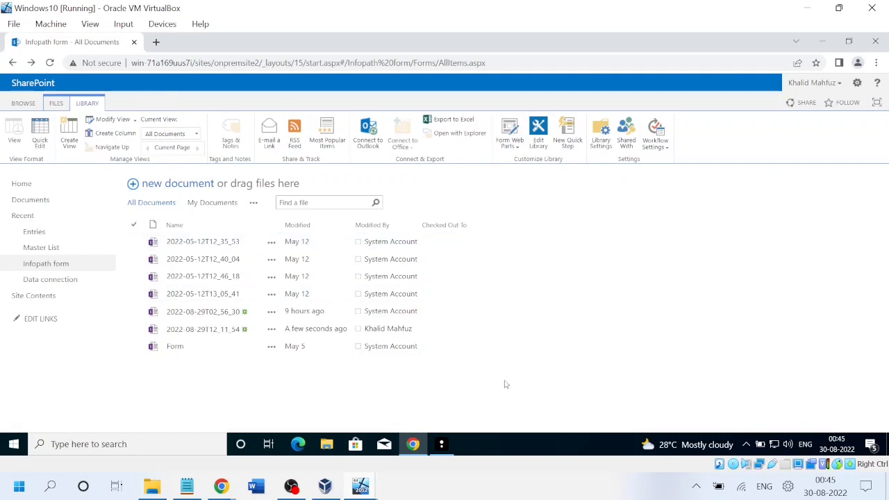
{"action": "left_click", "coordinate": [442, 443]}
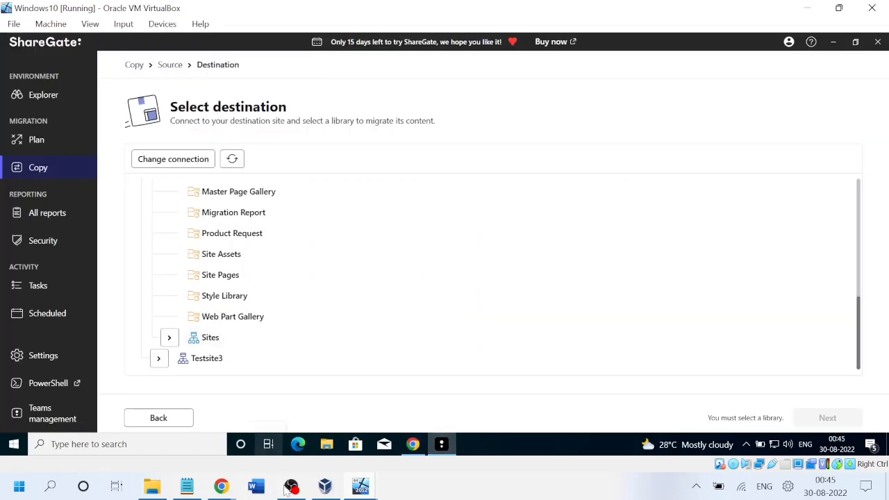
Add an empty document library named 'Infopath Form' to testsite2 in SharePoint Online.
{"action": "mouse_move", "coordinate": [236, 495]}
{"action": "left_click", "coordinate": [167, 437]}
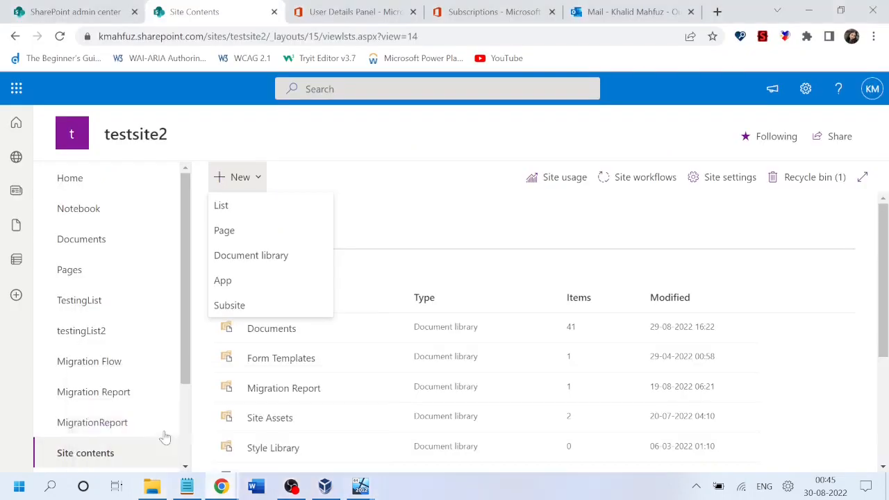
{"action": "left_click", "coordinate": [277, 257]}
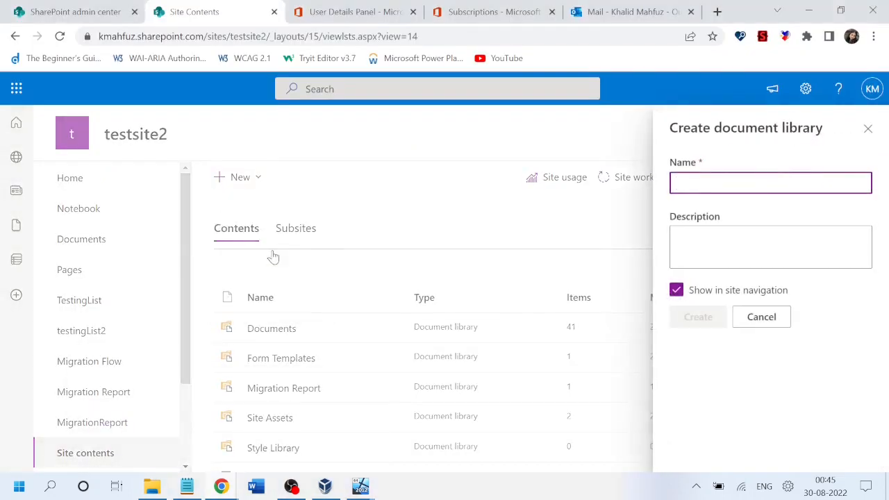
{"action": "type", "text": "Info"}
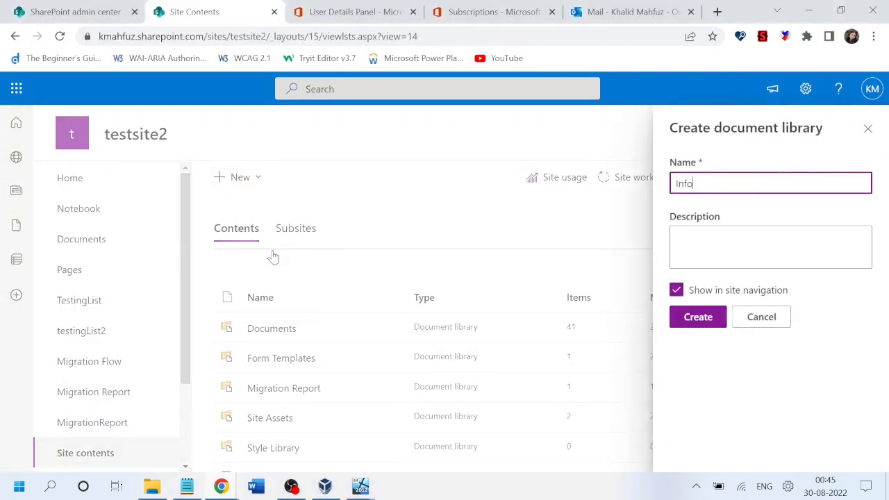
{"action": "type", "text": "path Form"}
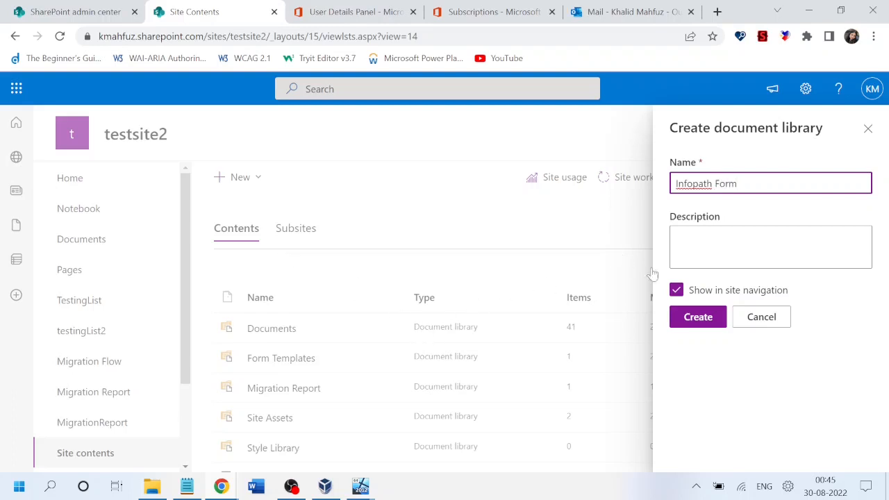
{"action": "left_click", "coordinate": [697, 316]}
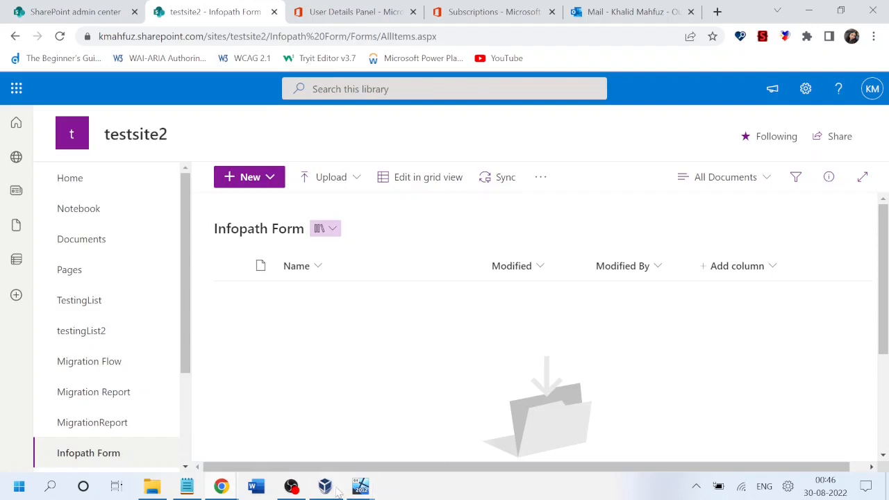
{"action": "mouse_move", "coordinate": [360, 486]}
{"action": "left_click", "coordinate": [438, 424]}
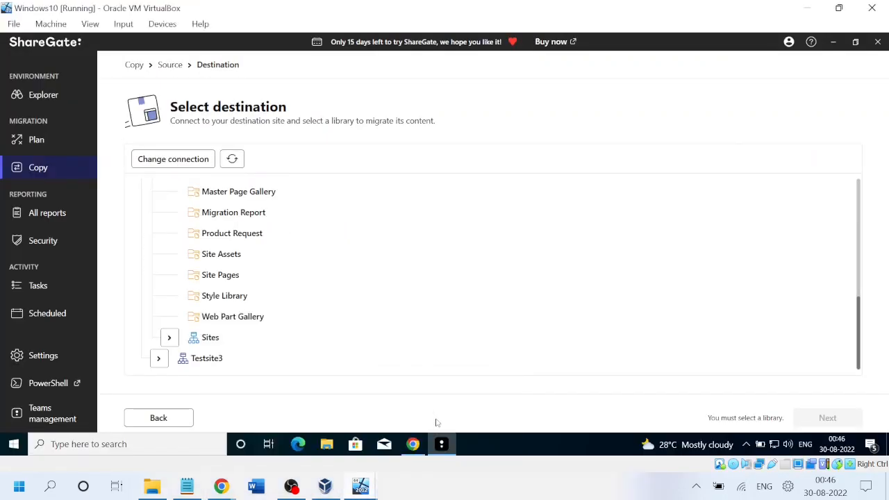
Select testsite2's 'Infopath Form' library as the destination and continue to Copy content.
{"action": "left_click", "coordinate": [231, 160]}
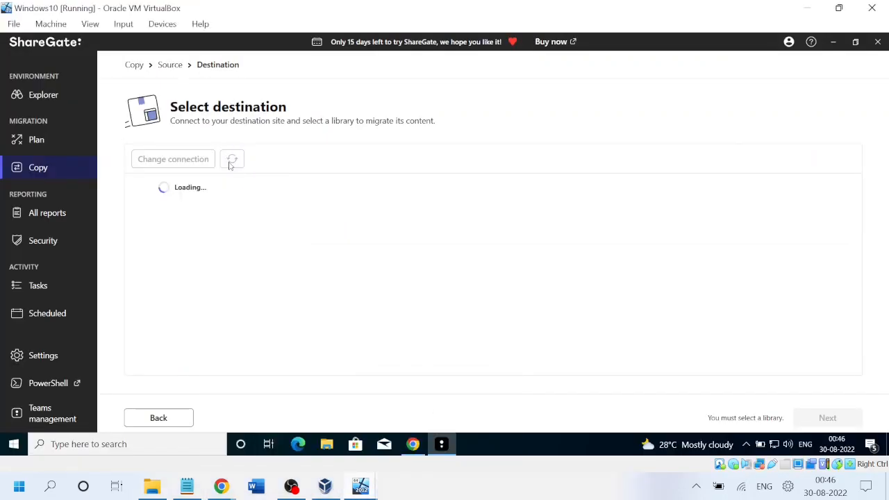
{"action": "left_click", "coordinate": [148, 230]}
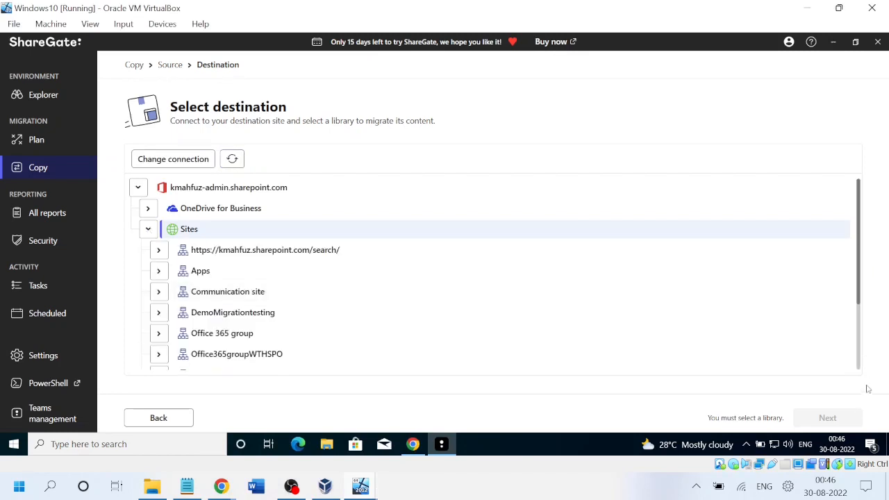
{"action": "scroll", "coordinate": [399, 282], "scroll_direction": "down", "scroll_amount": 3}
{"action": "left_click", "coordinate": [158, 338]}
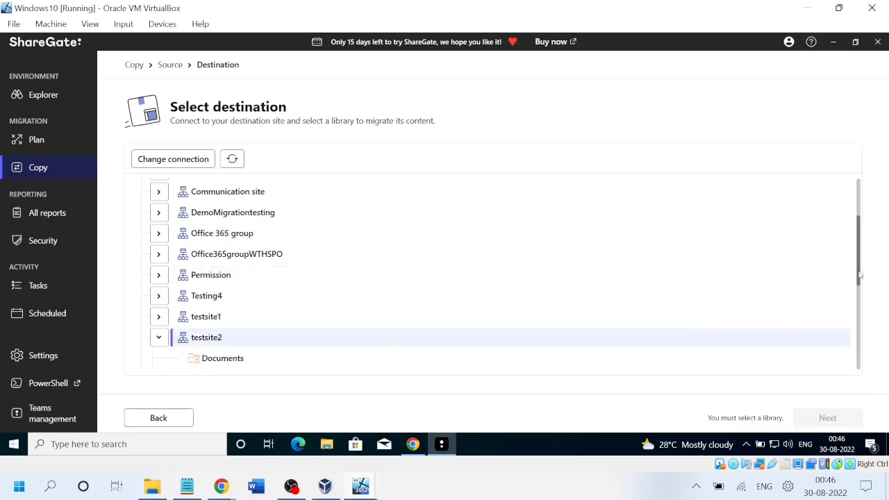
{"action": "left_click_drag", "start_coordinate": [859, 272], "coordinate": [868, 360]}
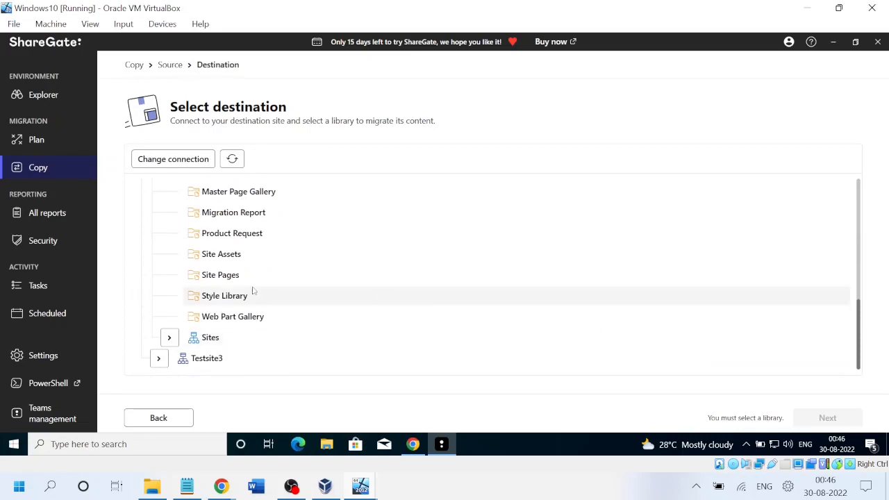
{"action": "left_click", "coordinate": [218, 298]}
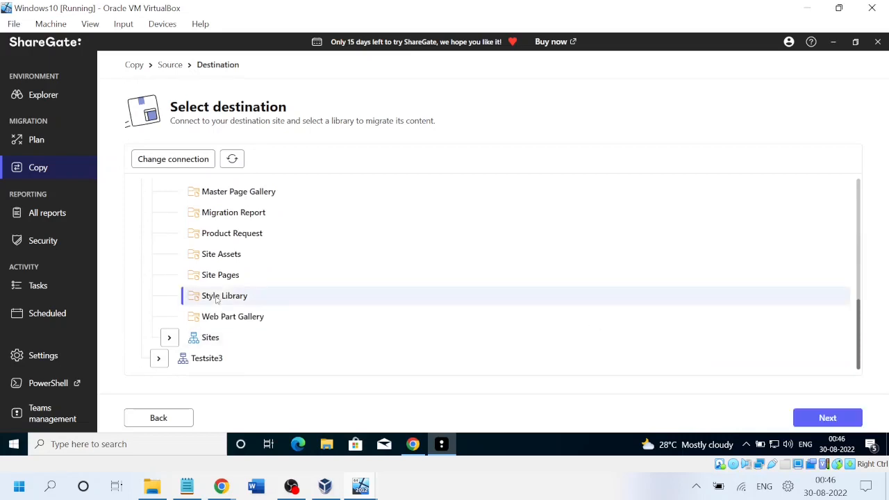
{"action": "key", "text": "Up"}
{"action": "key", "text": "Up"}
{"action": "key", "text": "Up"}
{"action": "key", "text": "Up"}
{"action": "key", "text": "Up"}
{"action": "key", "text": "Up"}
{"action": "key", "text": "Up"}
{"action": "key", "text": "Down"}
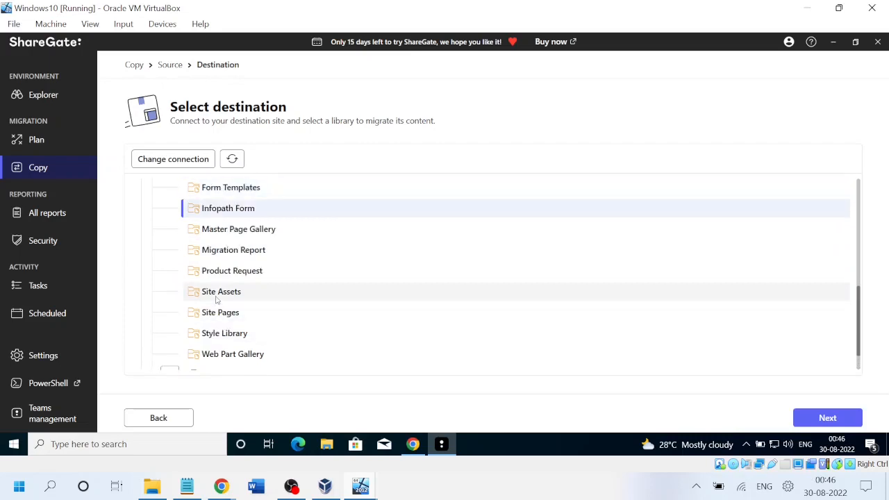
{"action": "left_click", "coordinate": [828, 418]}
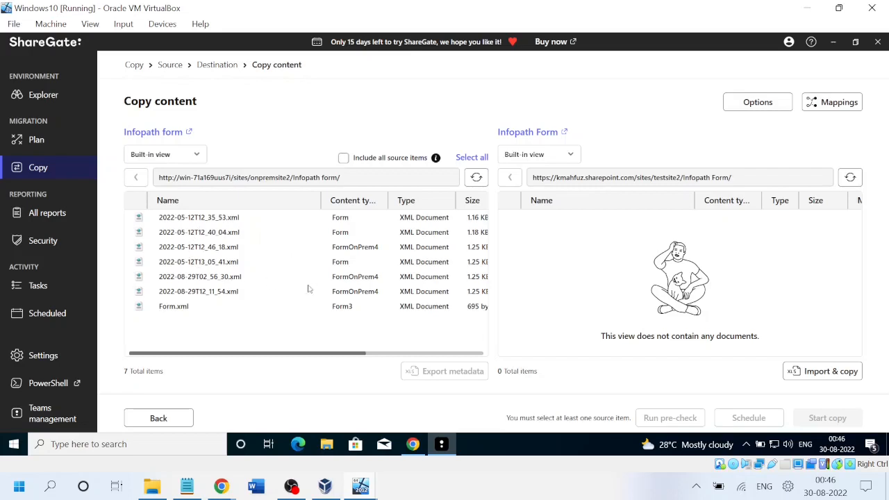
{"action": "left_click", "coordinate": [413, 444]}
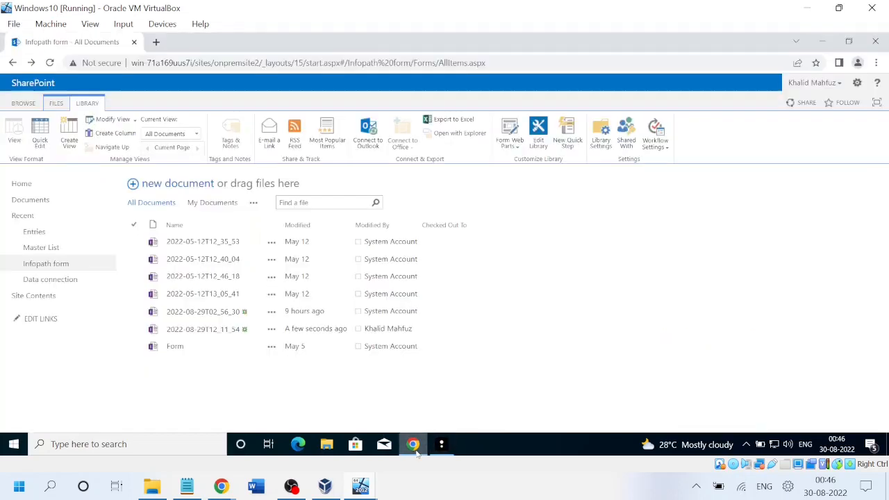
{"action": "left_click", "coordinate": [201, 329]}
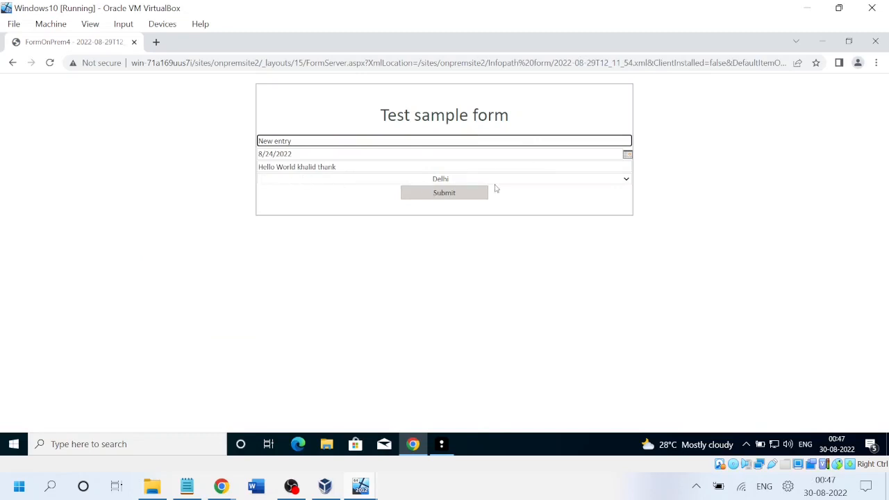
{"action": "left_click", "coordinate": [12, 63]}
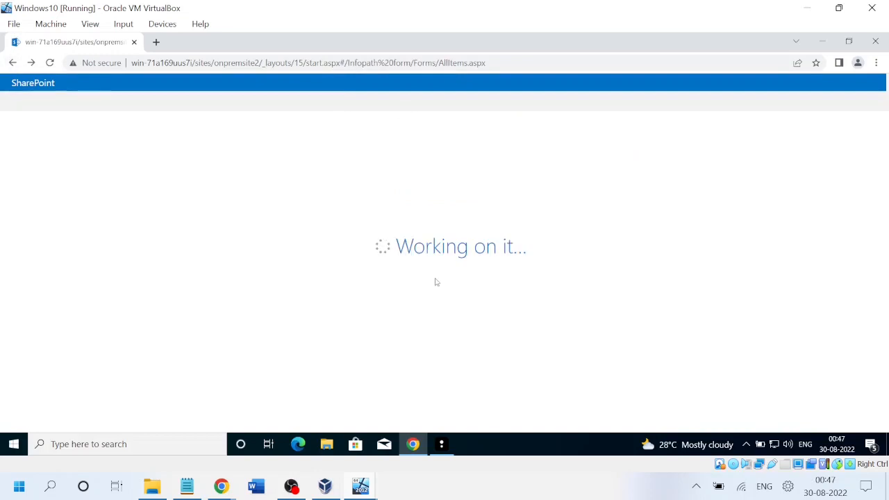
{"action": "left_click", "coordinate": [441, 445]}
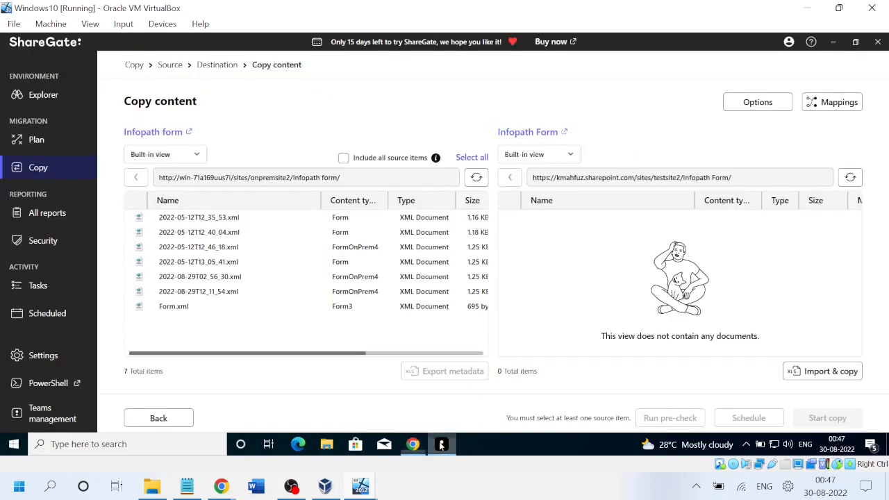
Confirm the online testsite2 'Infopath Form' library is still empty.
{"action": "mouse_move", "coordinate": [221, 486]}
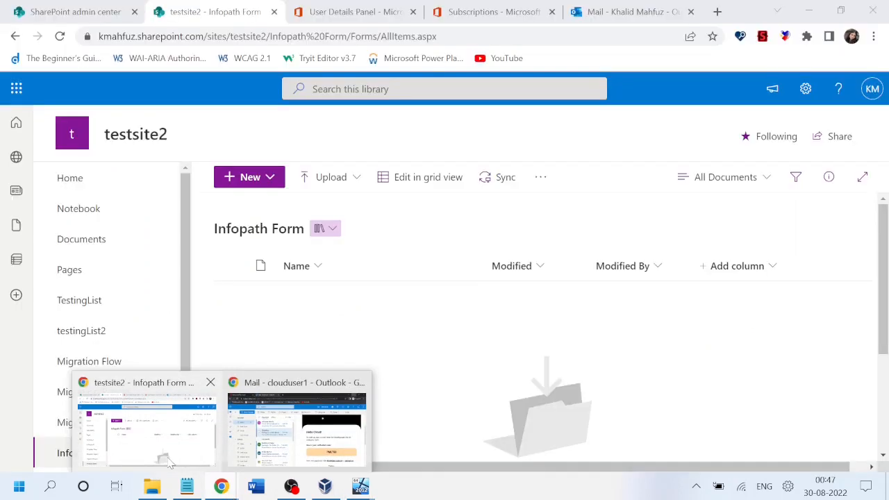
{"action": "left_click", "coordinate": [167, 462]}
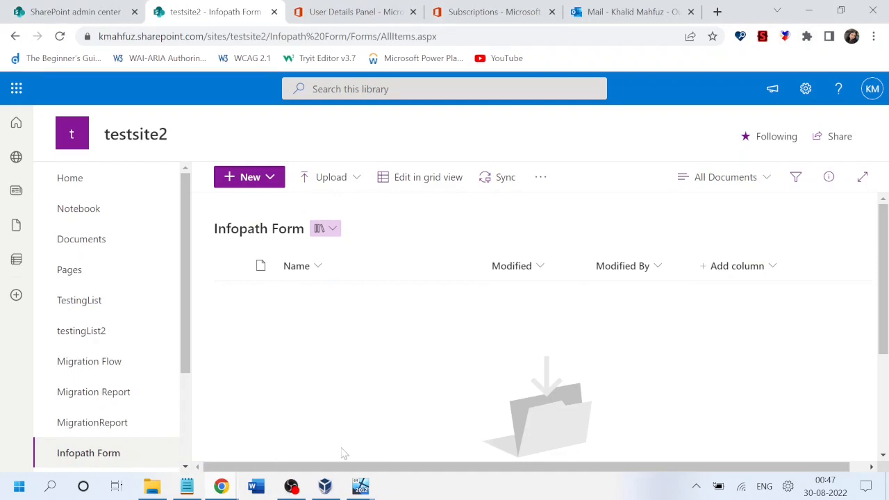
{"action": "mouse_move", "coordinate": [330, 490]}
{"action": "left_click", "coordinate": [288, 487]}
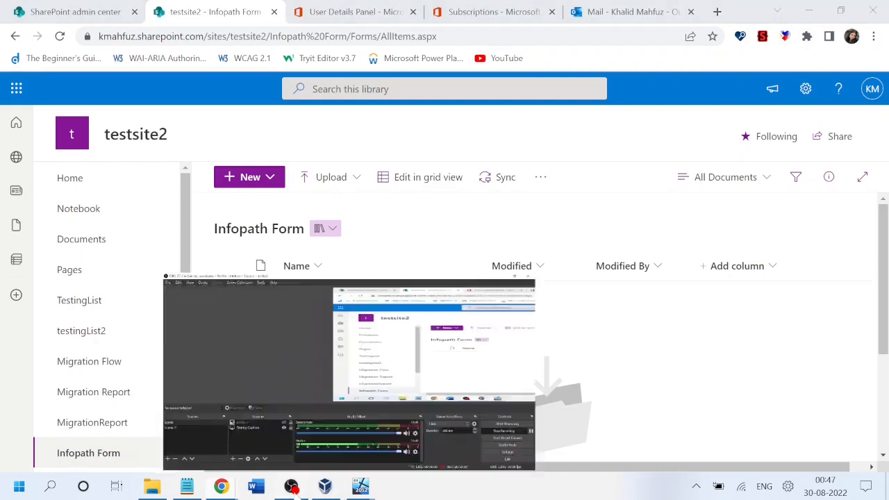
{"action": "left_click", "coordinate": [288, 487]}
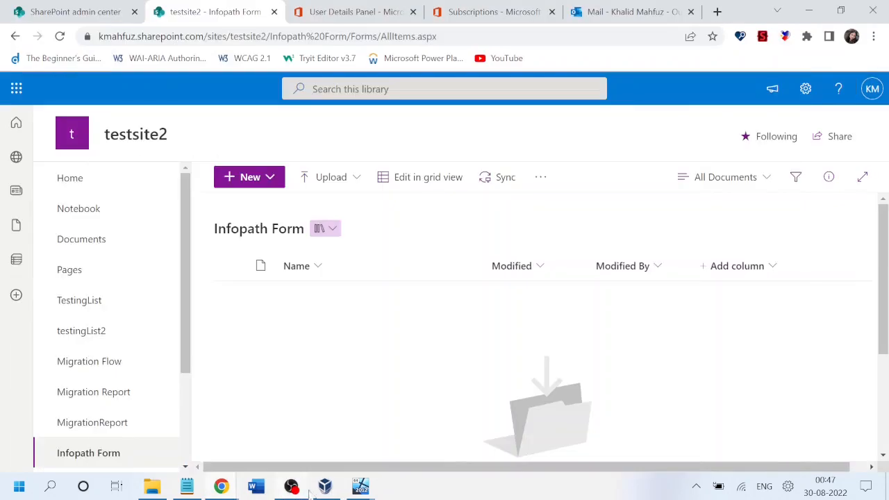
Back in the virtual machine, open ShareGate's copy options for this migration.
{"action": "mouse_move", "coordinate": [361, 486]}
{"action": "left_click", "coordinate": [439, 421]}
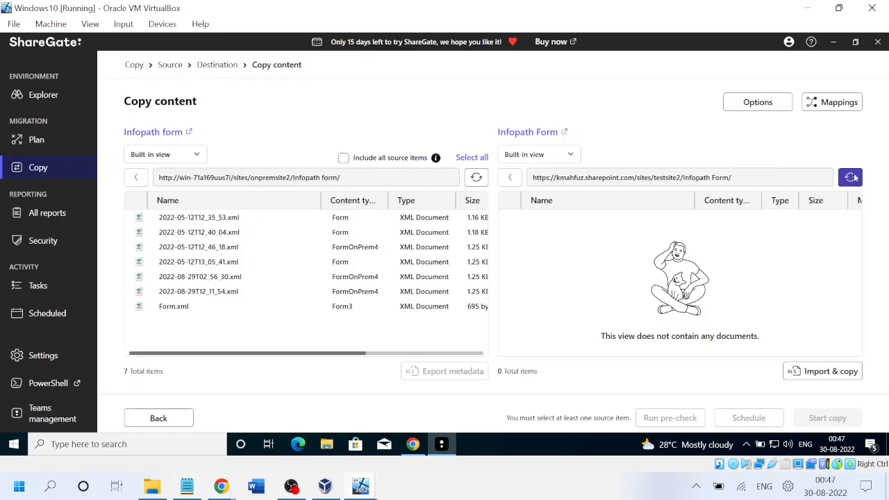
{"action": "left_click", "coordinate": [758, 103]}
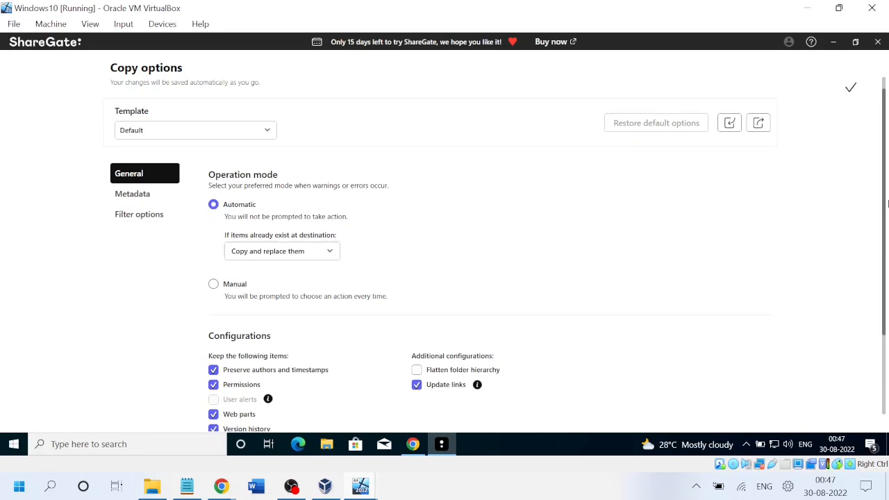
{"action": "scroll", "coordinate": [566, 261], "scroll_direction": "down", "scroll_amount": 3}
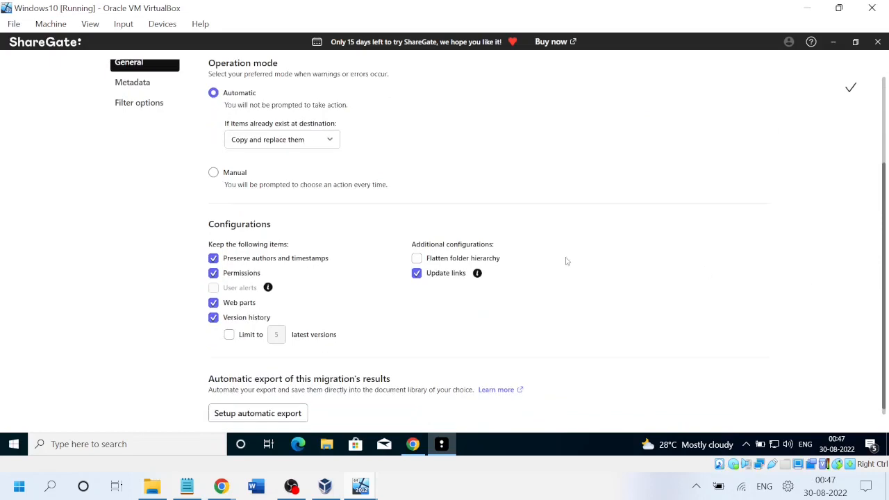
{"action": "left_click", "coordinate": [329, 141]}
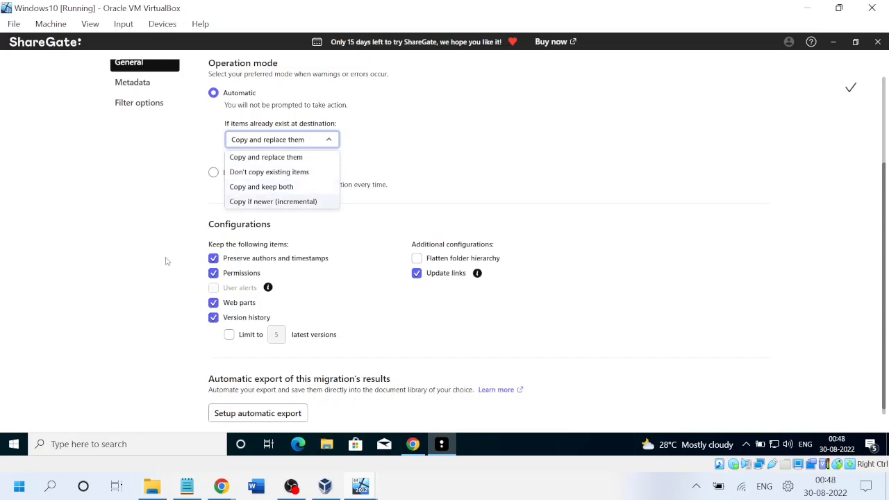
{"action": "left_click", "coordinate": [120, 218]}
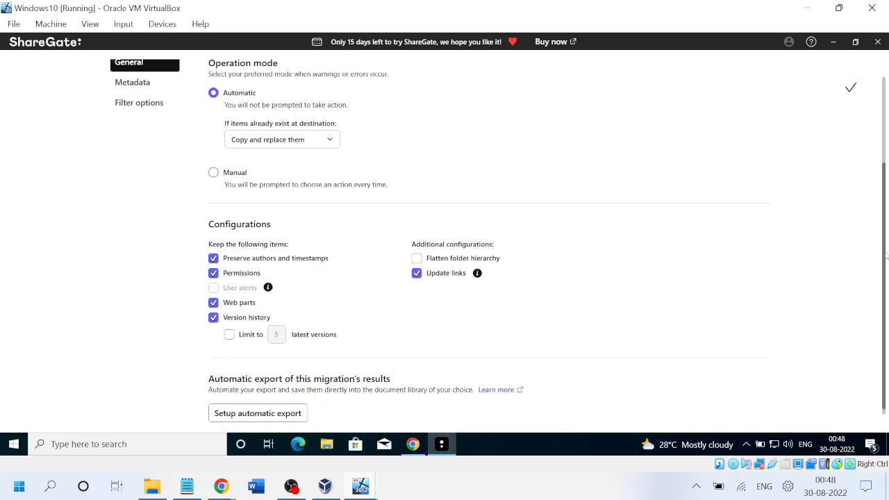
{"action": "scroll", "coordinate": [887, 297], "scroll_direction": "down", "scroll_amount": 1}
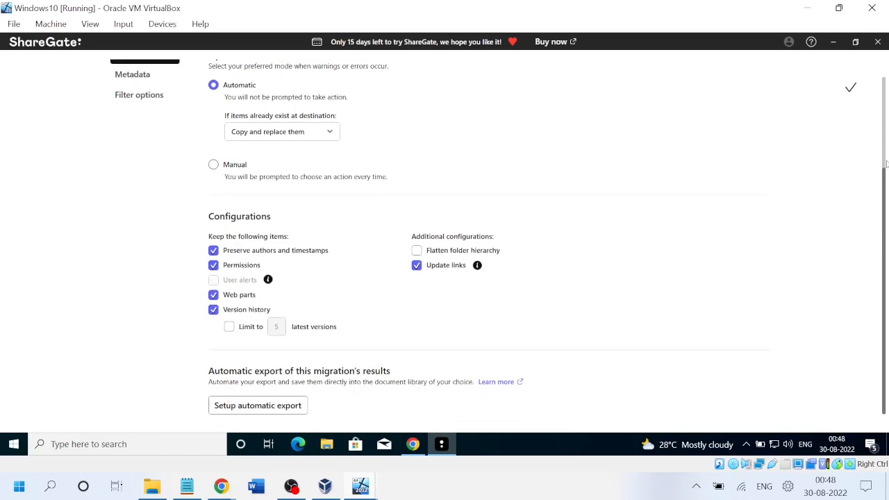
{"action": "left_click", "coordinate": [884, 66]}
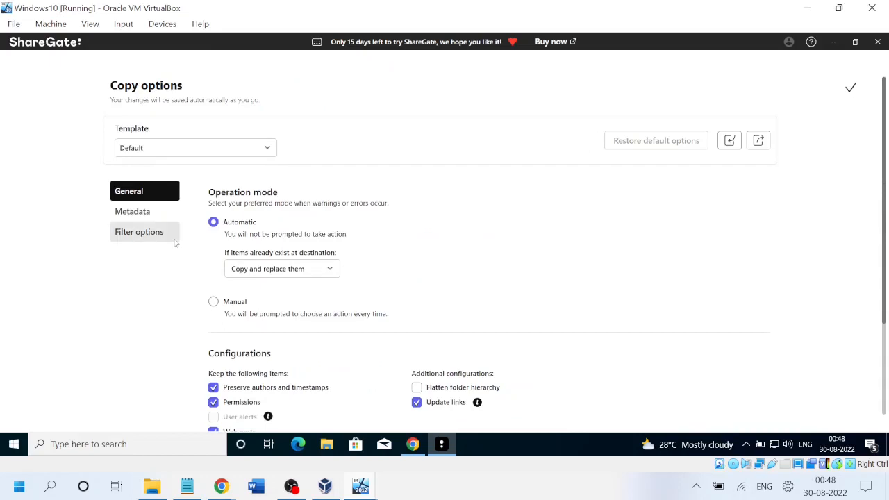
Review the Document and Folder metadata mappings and the Filter options, then close Copy options.
{"action": "left_click", "coordinate": [136, 215]}
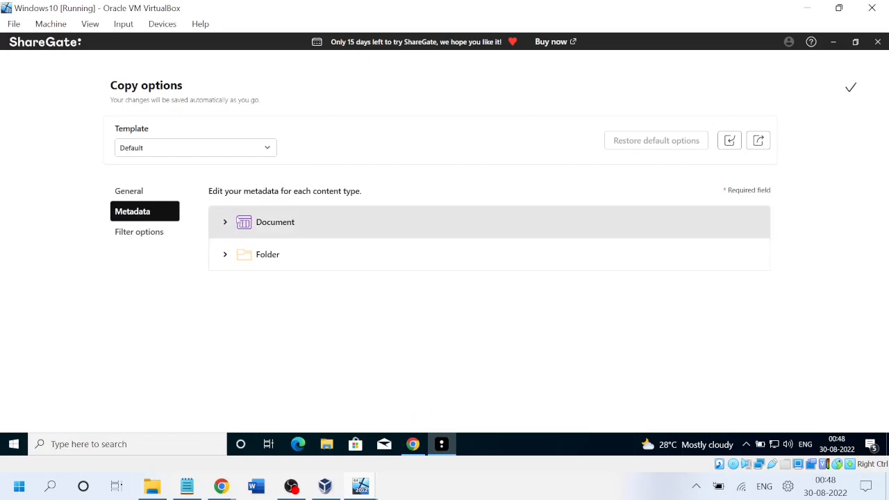
{"action": "left_click", "coordinate": [224, 222]}
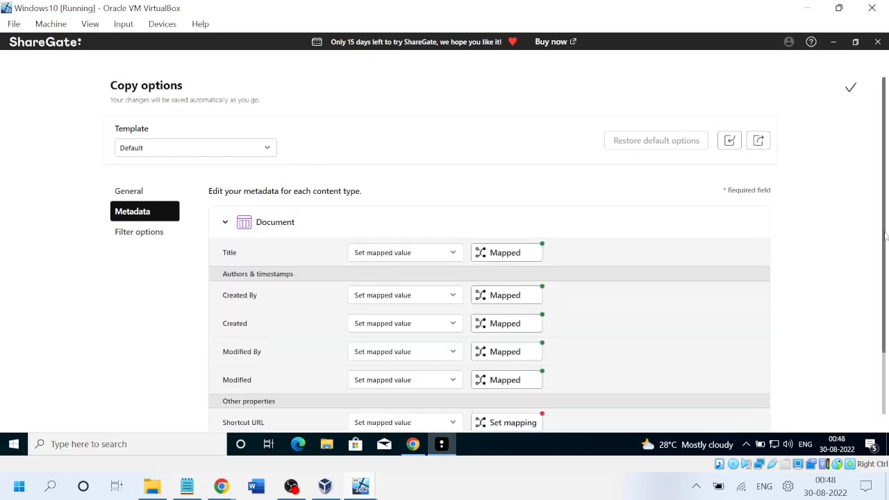
{"action": "left_click_drag", "start_coordinate": [884, 236], "coordinate": [885, 297]}
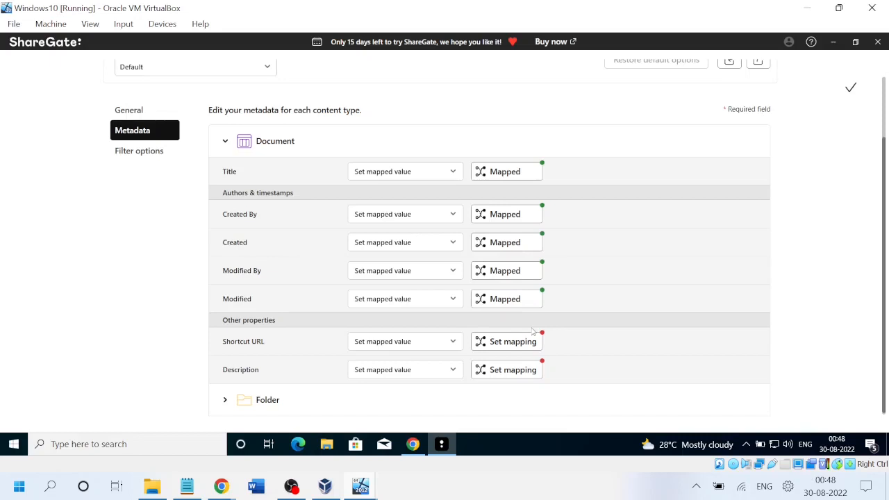
{"action": "left_click", "coordinate": [232, 409]}
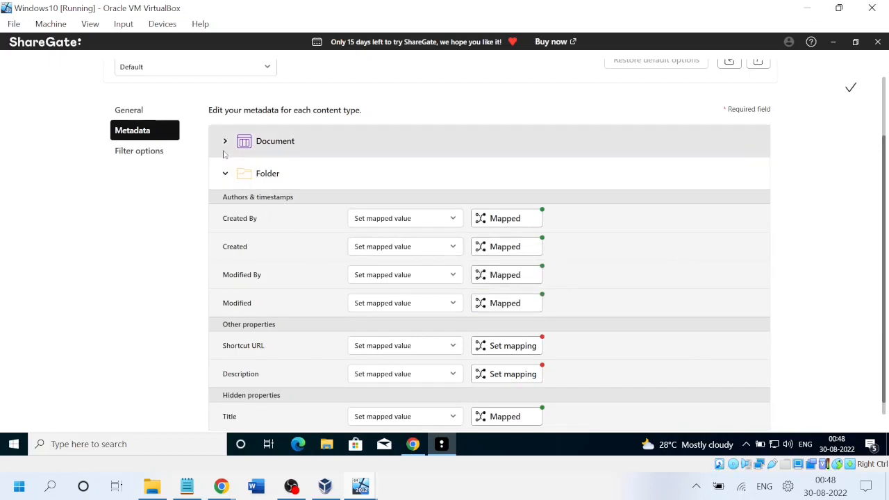
{"action": "left_click", "coordinate": [148, 154]}
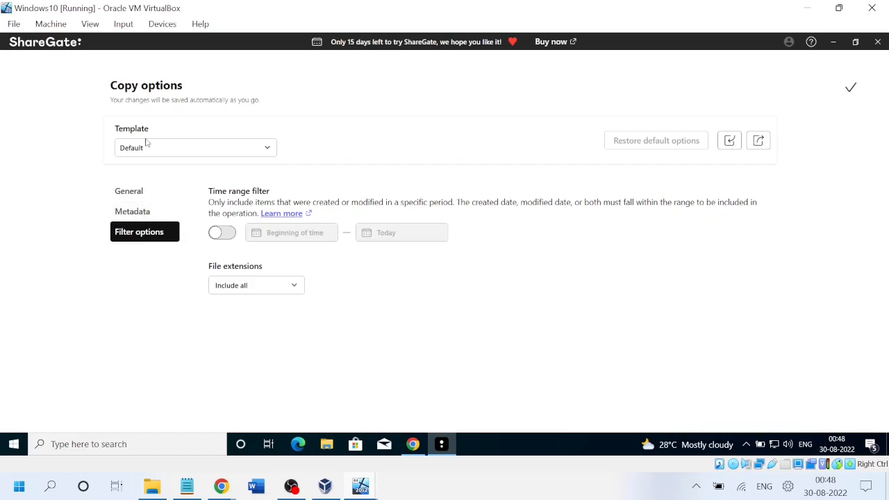
{"action": "left_click", "coordinate": [850, 90]}
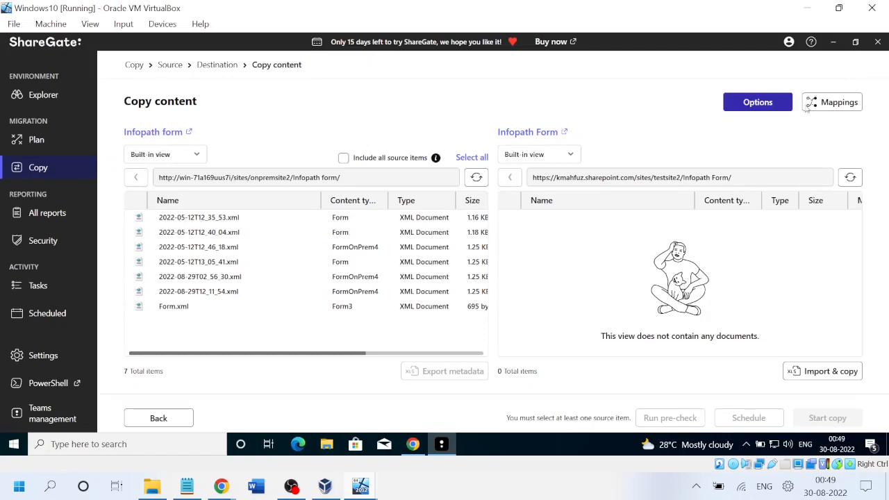
Search the source users for the individual user and drag them into a mapping row.
{"action": "left_click", "coordinate": [816, 107]}
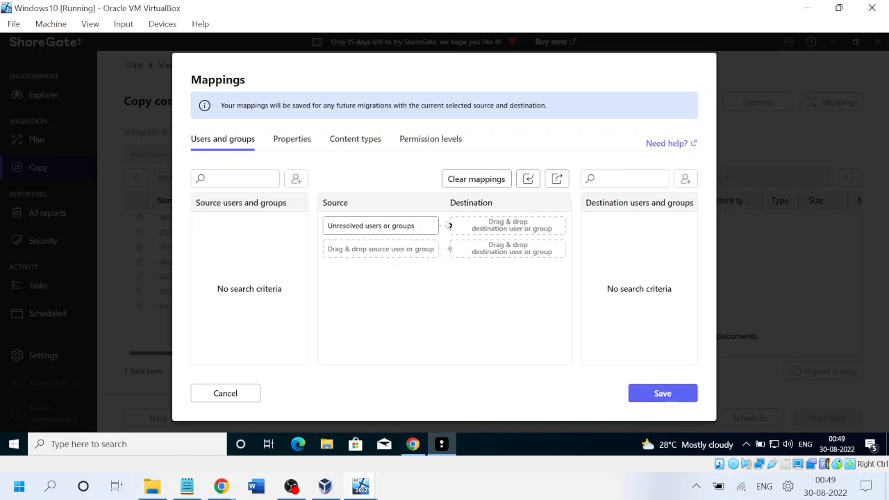
{"action": "left_click", "coordinate": [242, 179]}
{"action": "type", "text": "khalid"}
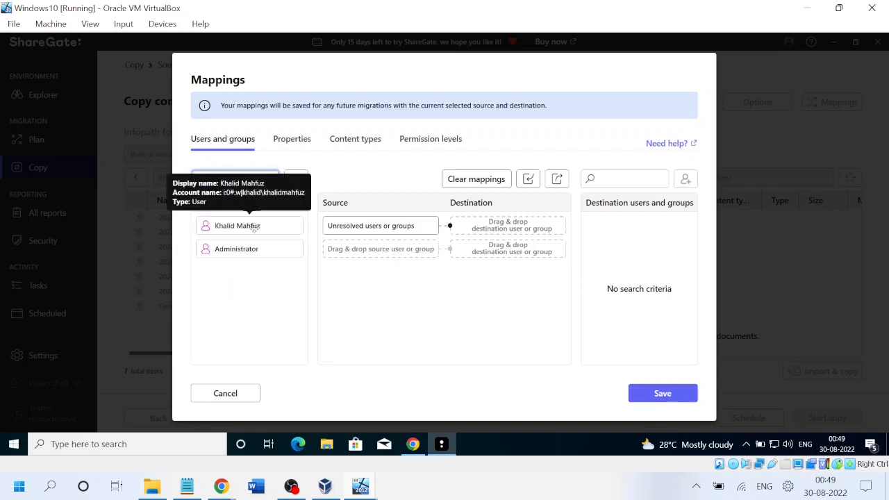
{"action": "left_click_drag", "start_coordinate": [254, 227], "coordinate": [397, 252]}
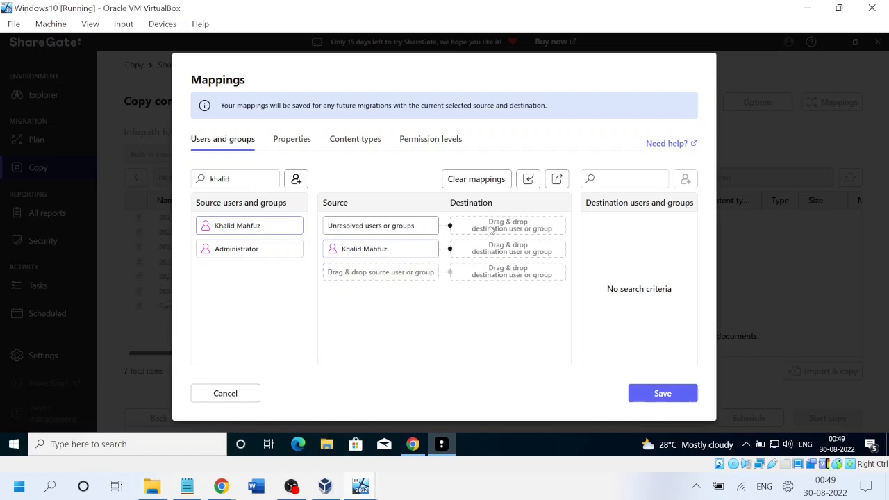
Search the destination users for the same user's matching account.
{"action": "left_click", "coordinate": [622, 181]}
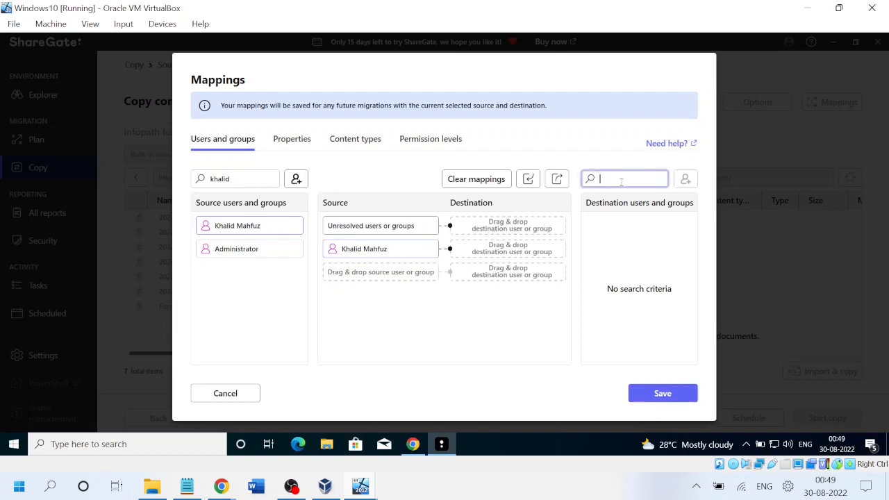
{"action": "type", "text": "khalid"}
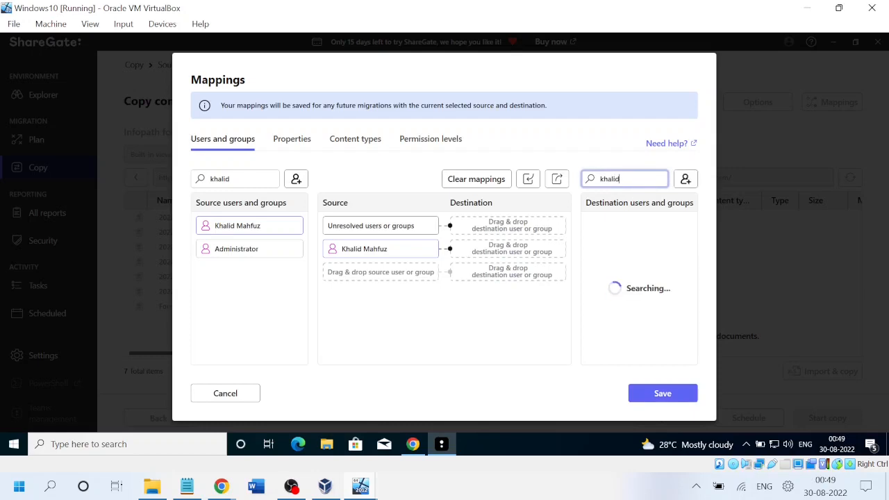
{"action": "left_click", "coordinate": [291, 486]}
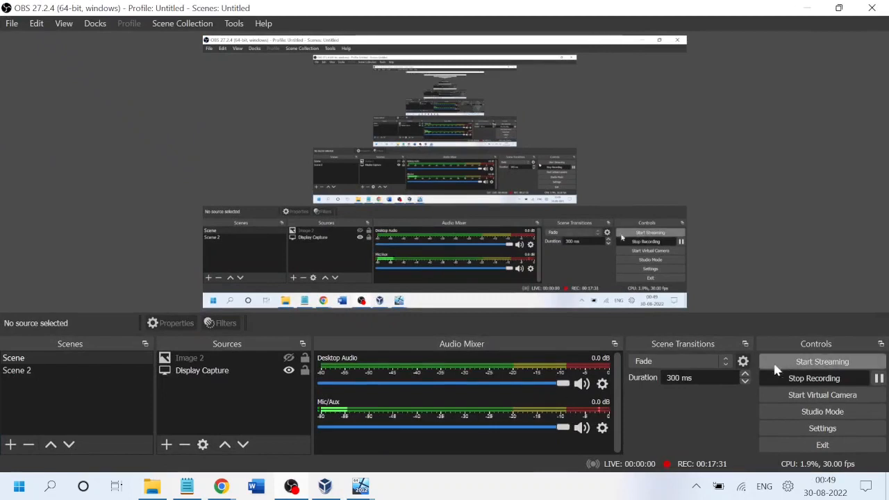
Pause and resume the recording, then return to the Windows10 virtual machine.
{"action": "left_click", "coordinate": [878, 379]}
{"action": "left_click", "coordinate": [879, 379]}
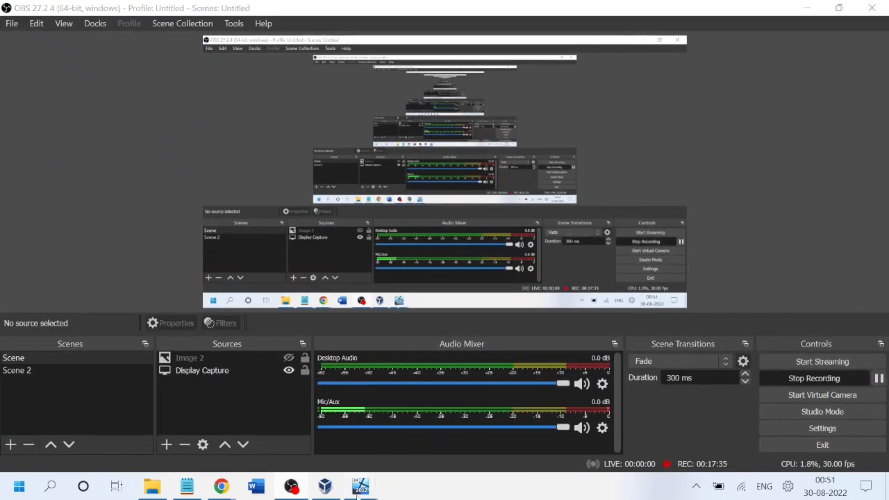
{"action": "mouse_move", "coordinate": [359, 487]}
{"action": "left_click", "coordinate": [437, 423]}
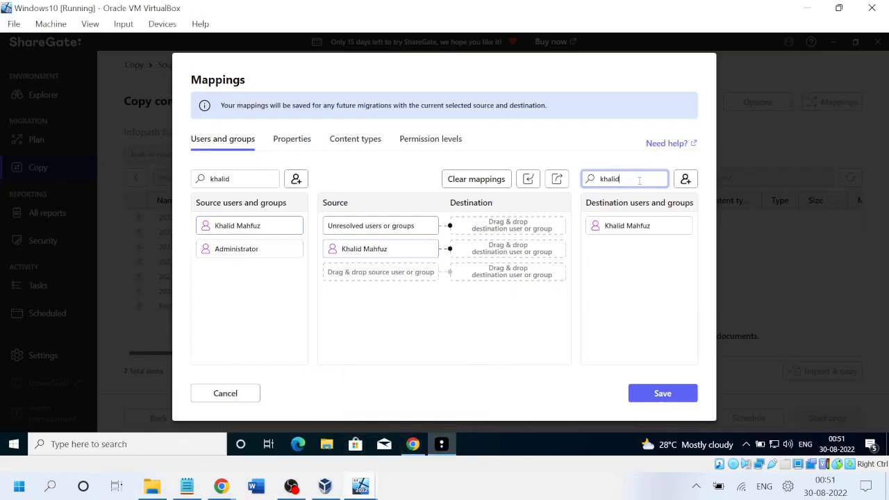
Remove the clouduser1 destination mapping and the user's source row, then show property mappings.
{"action": "key", "text": "BackSpace"}
{"action": "key", "text": "BackSpace"}
{"action": "key", "text": "BackSpace"}
{"action": "key", "text": "BackSpace"}
{"action": "key", "text": "BackSpace"}
{"action": "key", "text": "BackSpace"}
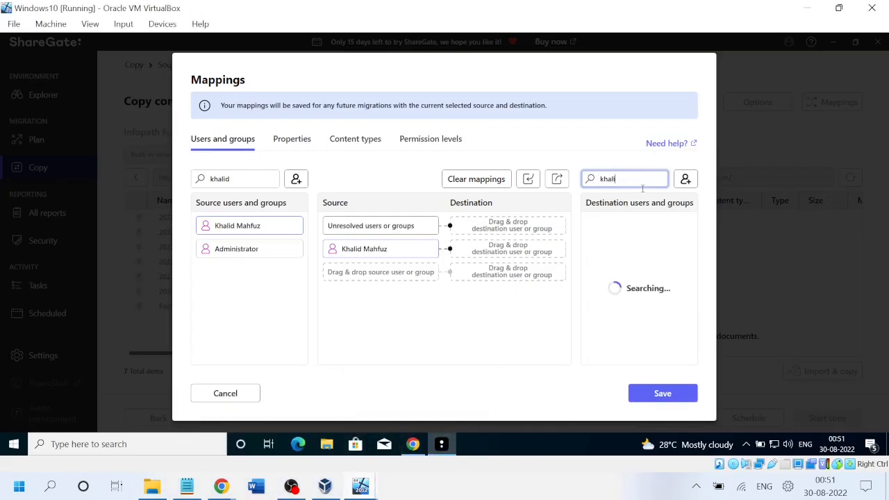
{"action": "type", "text": "clouduser1"}
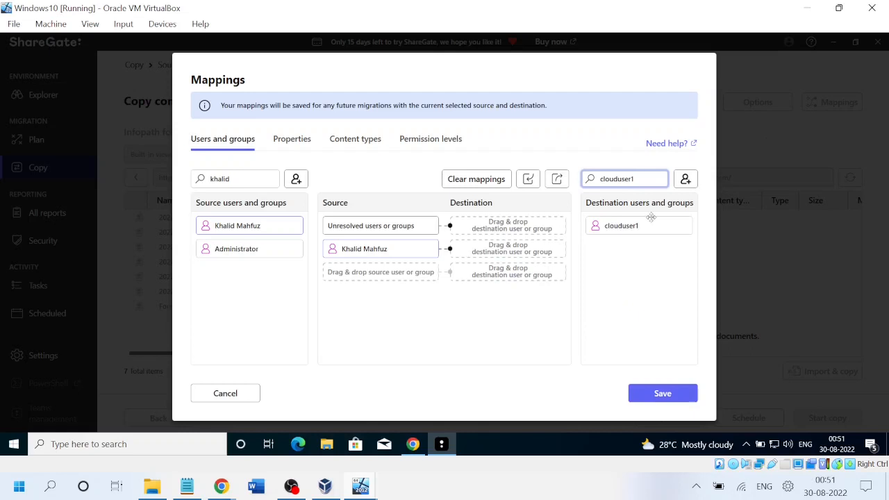
{"action": "left_click_drag", "start_coordinate": [645, 226], "coordinate": [495, 224]}
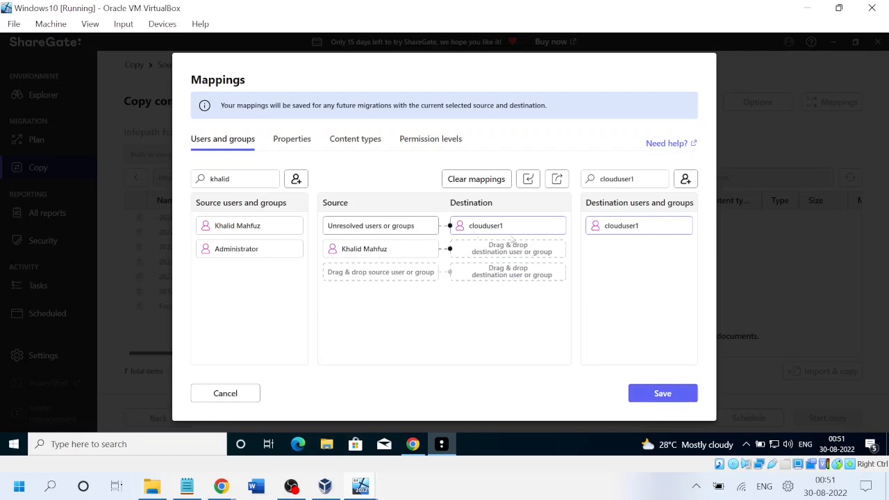
{"action": "left_click", "coordinate": [554, 226]}
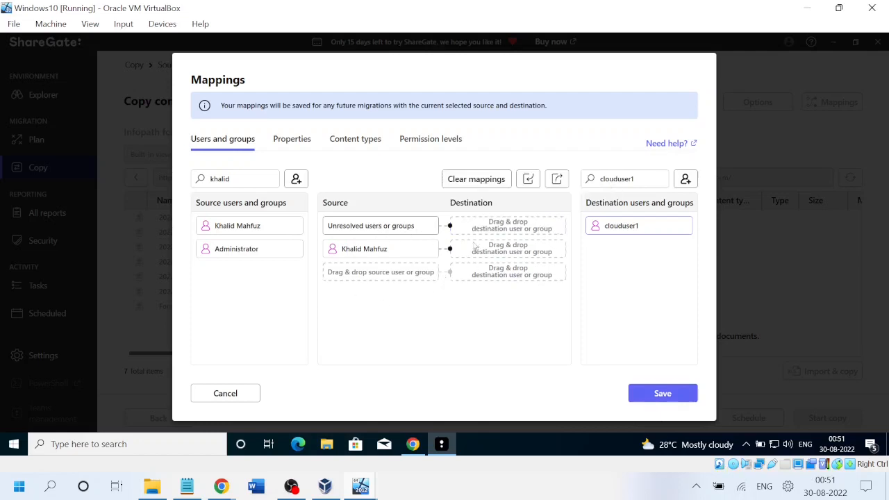
{"action": "left_click", "coordinate": [427, 248]}
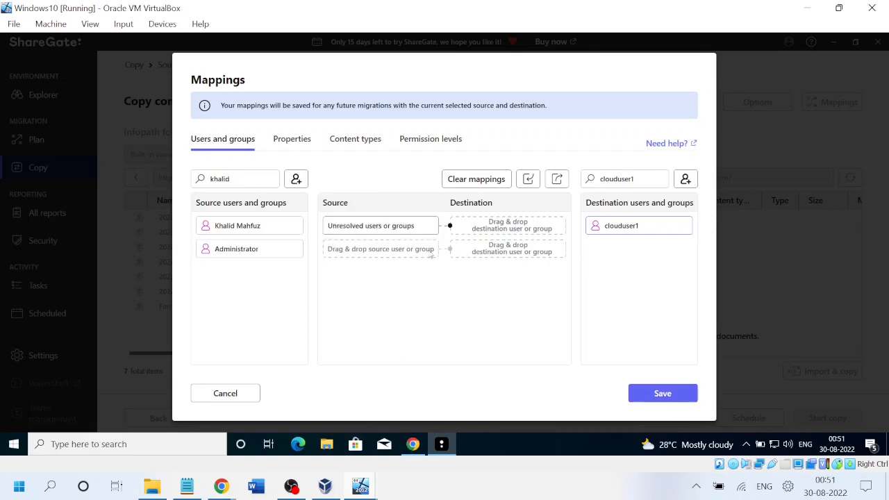
{"action": "left_click", "coordinate": [285, 139]}
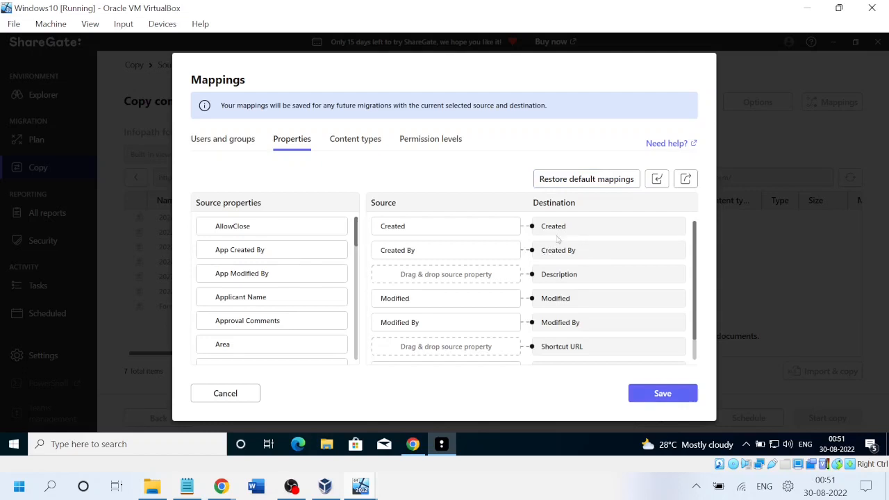
Map the Applicant Name property onto the Shortcut URL slot in the property mappings.
{"action": "mouse_move", "coordinate": [595, 227]}
{"action": "scroll", "coordinate": [694, 323], "scroll_direction": "down", "scroll_amount": 1}
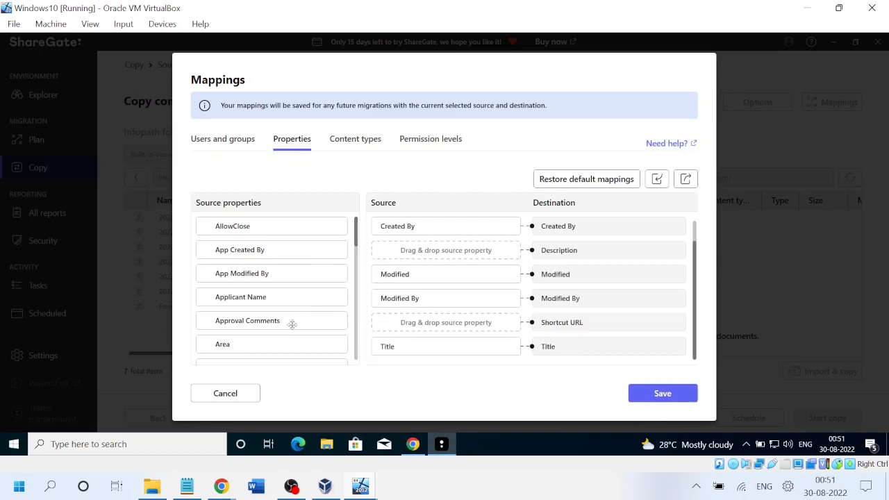
{"action": "left_click_drag", "start_coordinate": [240, 298], "coordinate": [280, 299]}
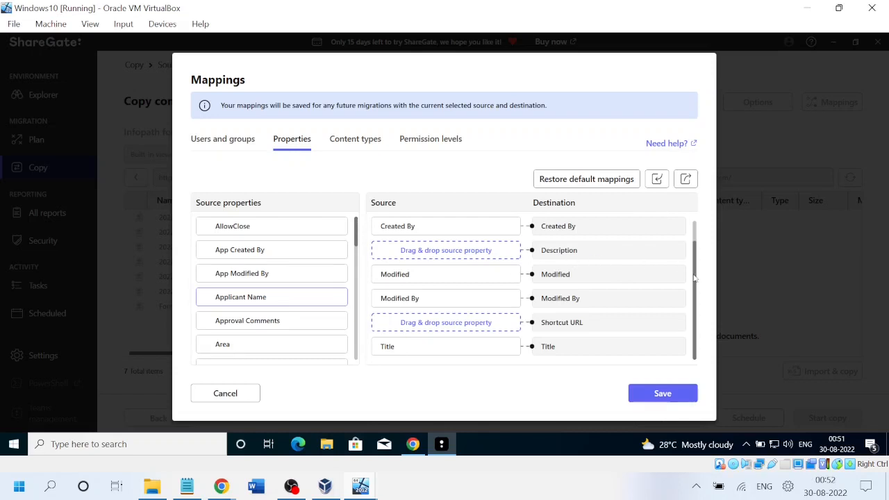
{"action": "scroll", "coordinate": [695, 278], "scroll_direction": "up", "scroll_amount": 1}
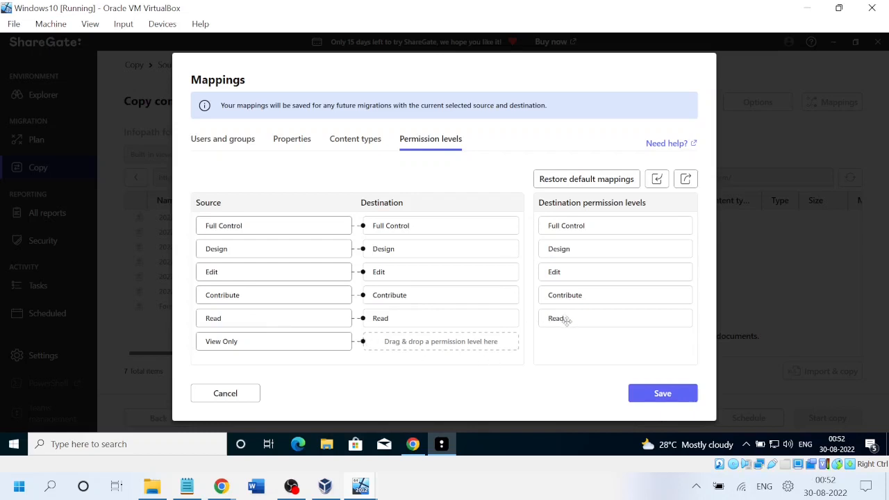
Map the View Only permission level to Read and save the mappings.
{"action": "left_click_drag", "start_coordinate": [566, 320], "coordinate": [418, 350]}
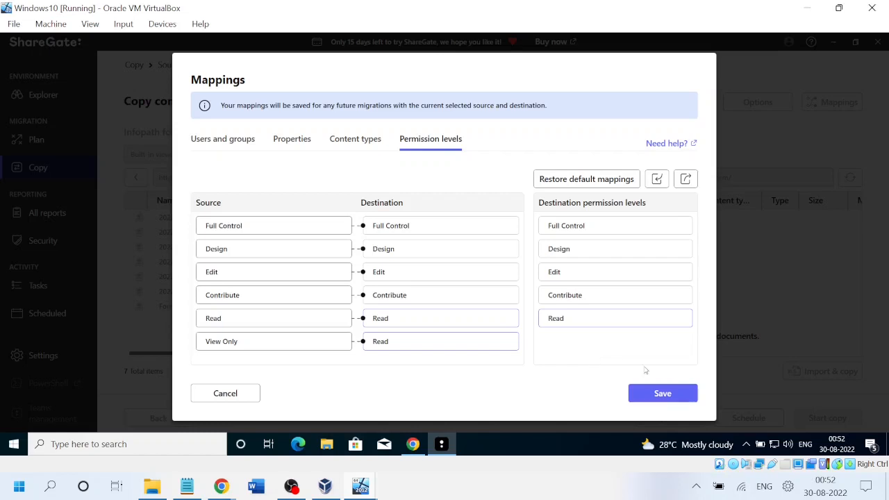
{"action": "left_click", "coordinate": [670, 396]}
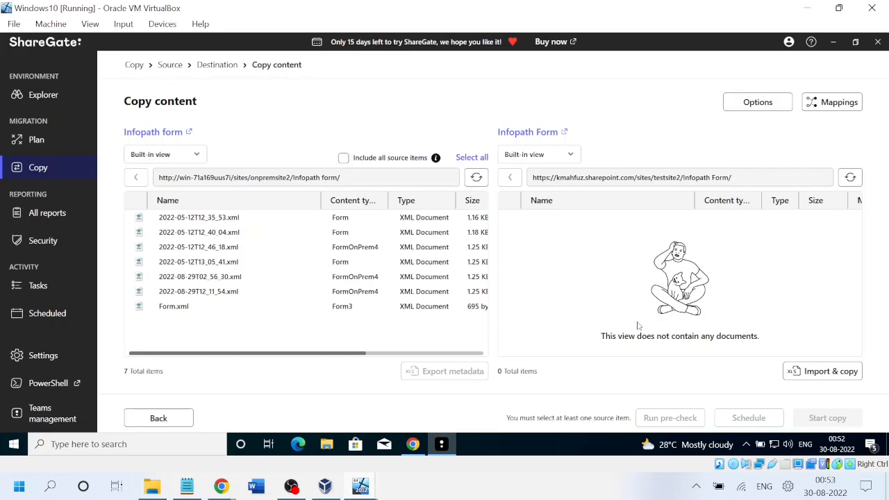
{"action": "left_click", "coordinate": [831, 105]}
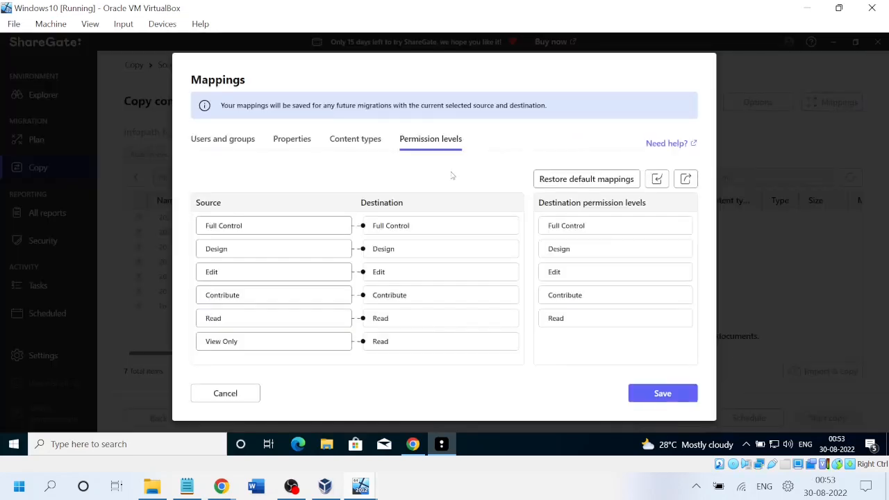
{"action": "left_click", "coordinate": [217, 143]}
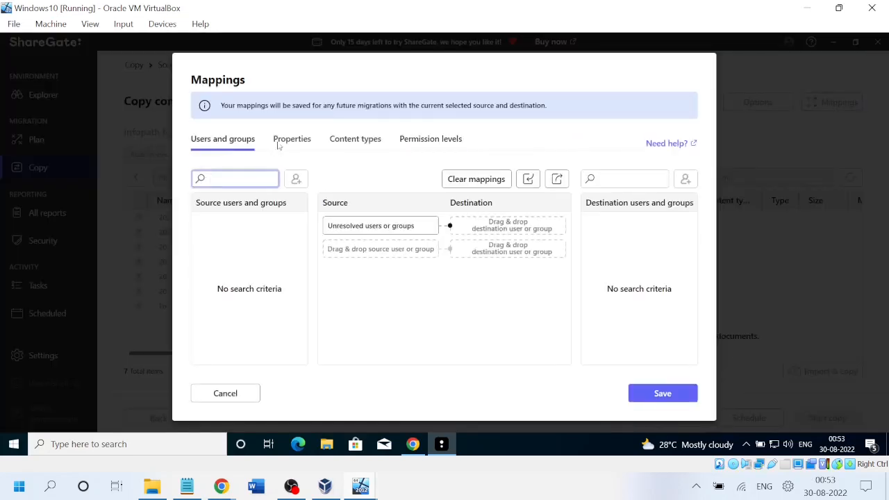
{"action": "left_click", "coordinate": [306, 142]}
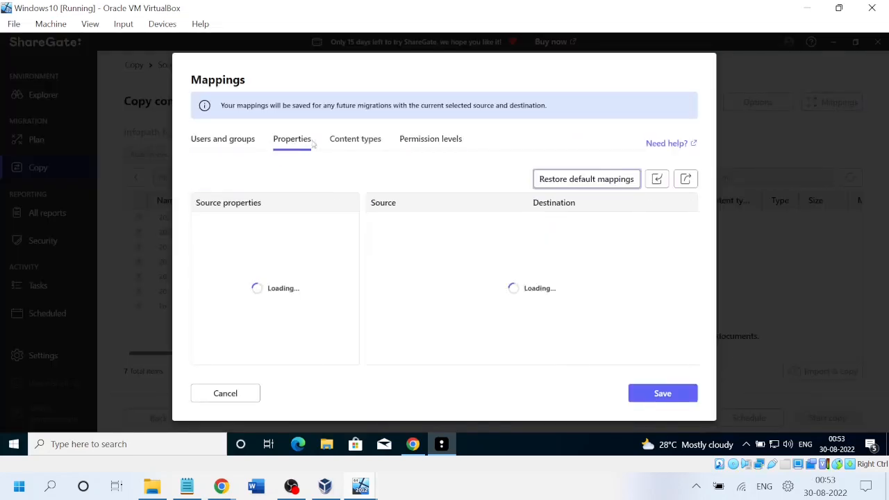
{"action": "left_click", "coordinate": [426, 143]}
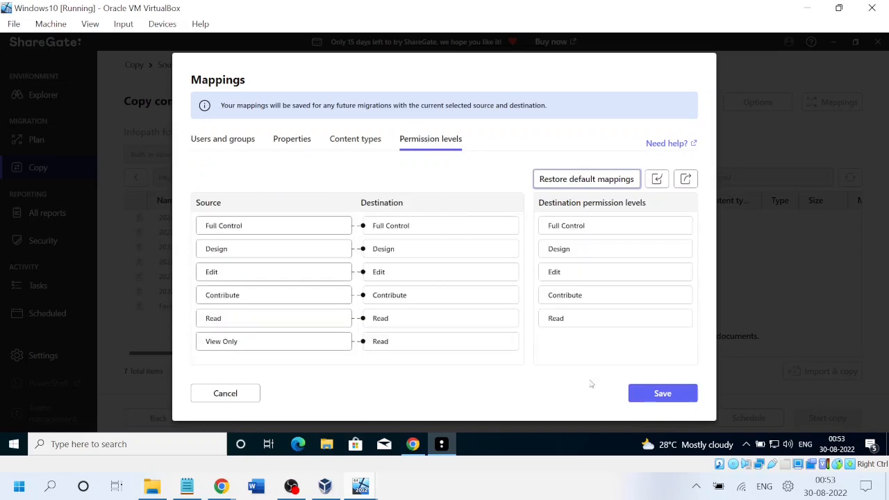
{"action": "left_click", "coordinate": [232, 394]}
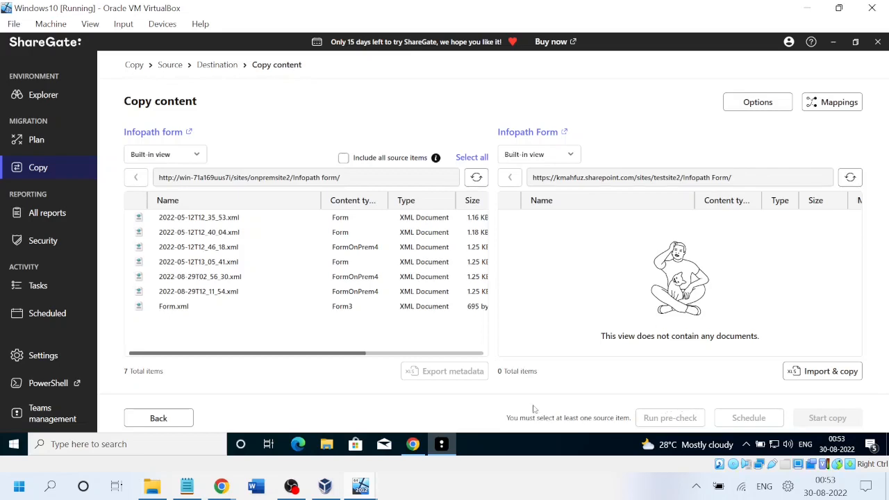
Include all source items, run a pre-check, and open its Other warnings.
{"action": "left_click", "coordinate": [343, 159]}
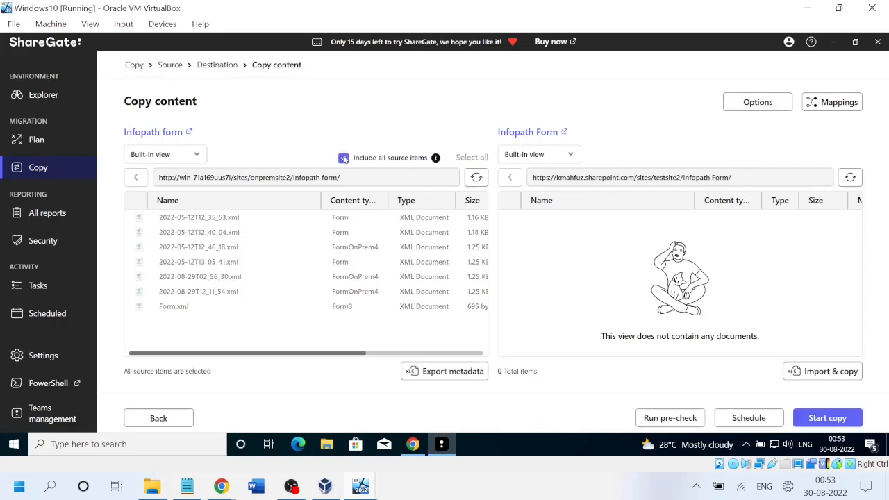
{"action": "left_click", "coordinate": [671, 419]}
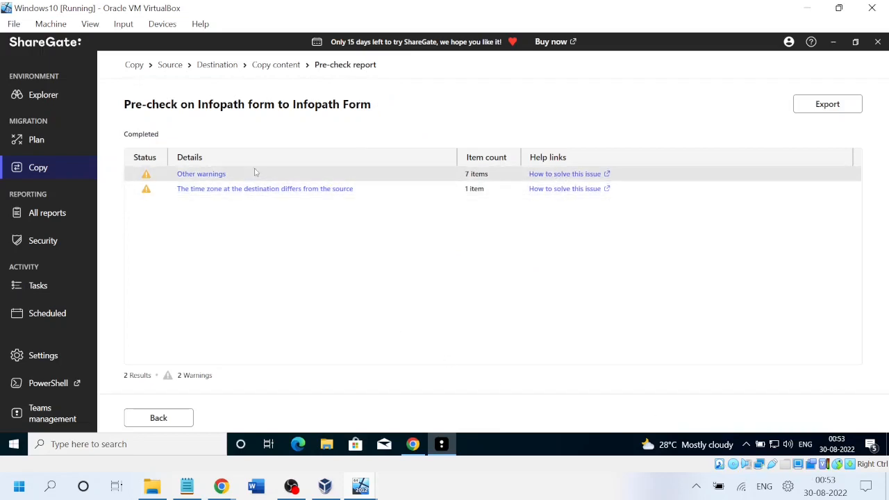
{"action": "left_click", "coordinate": [200, 175]}
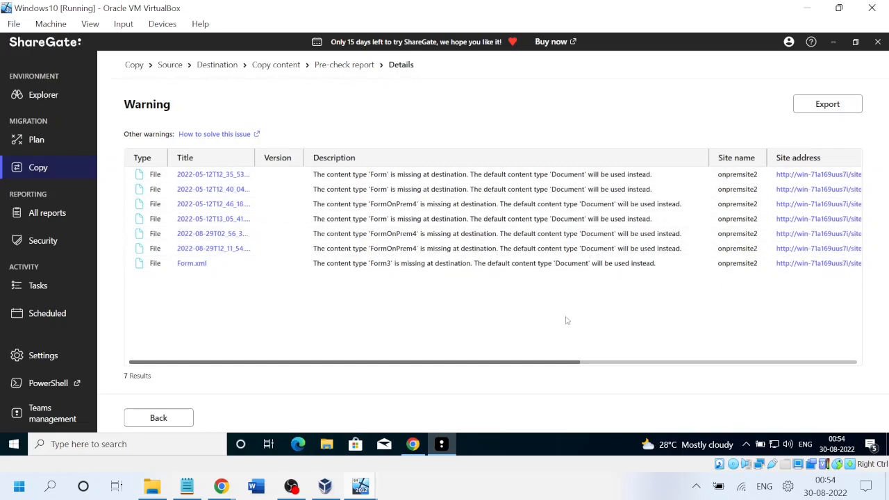
Review the missing Form content type and time-zone warnings, then return to Copy content.
{"action": "left_click_drag", "start_coordinate": [486, 366], "coordinate": [814, 363]}
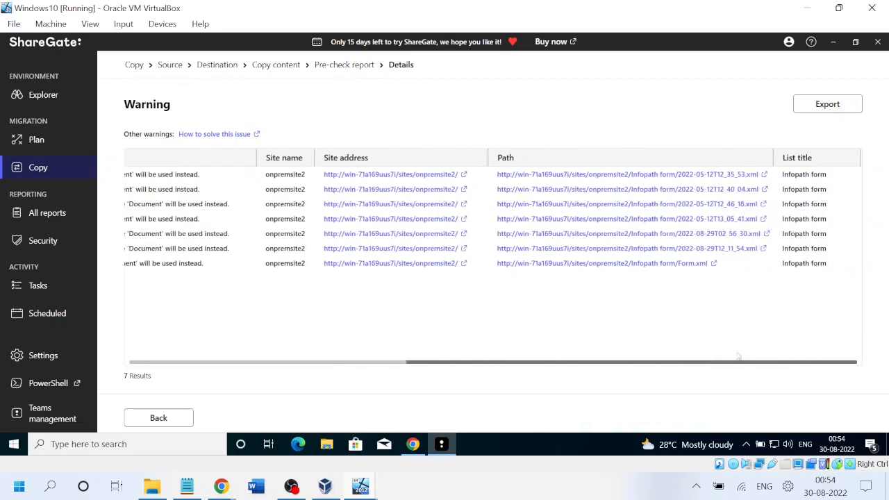
{"action": "left_click_drag", "start_coordinate": [738, 356], "coordinate": [317, 352]}
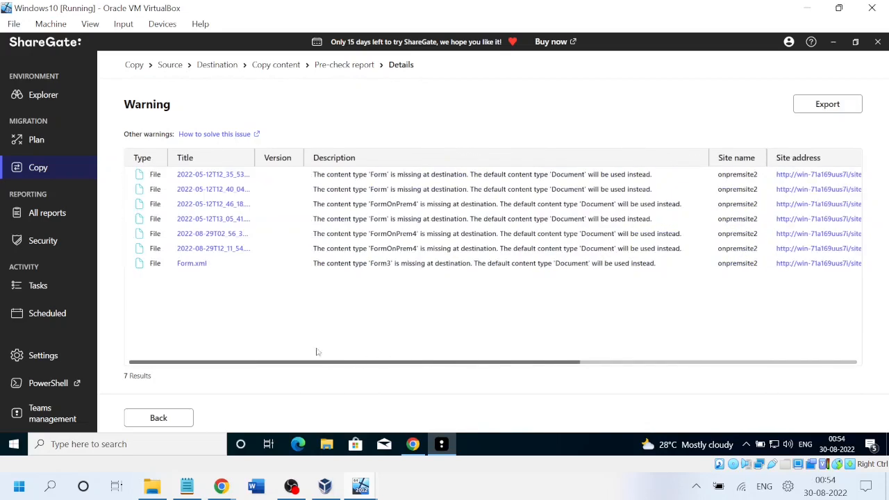
{"action": "left_click", "coordinate": [139, 423]}
{"action": "left_click", "coordinate": [138, 424]}
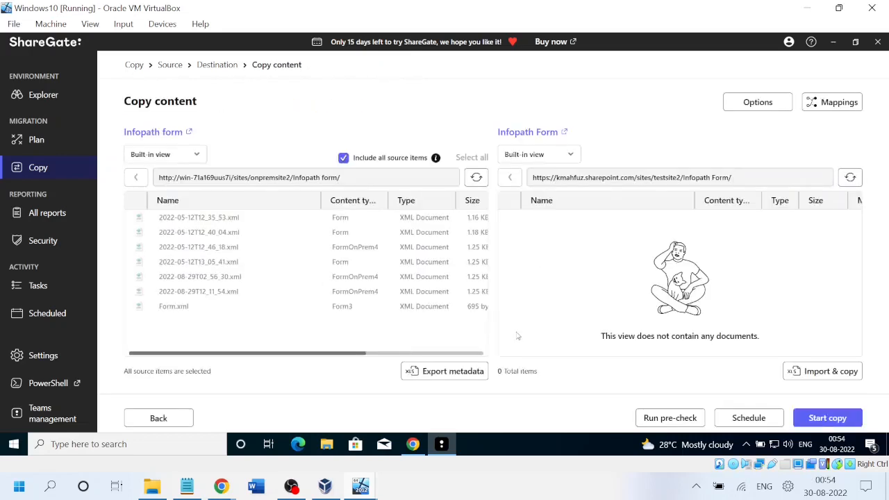
Copy the seven form files past the trial warning until the report shows 8 results and 8 warnings.
{"action": "mouse_move", "coordinate": [740, 426]}
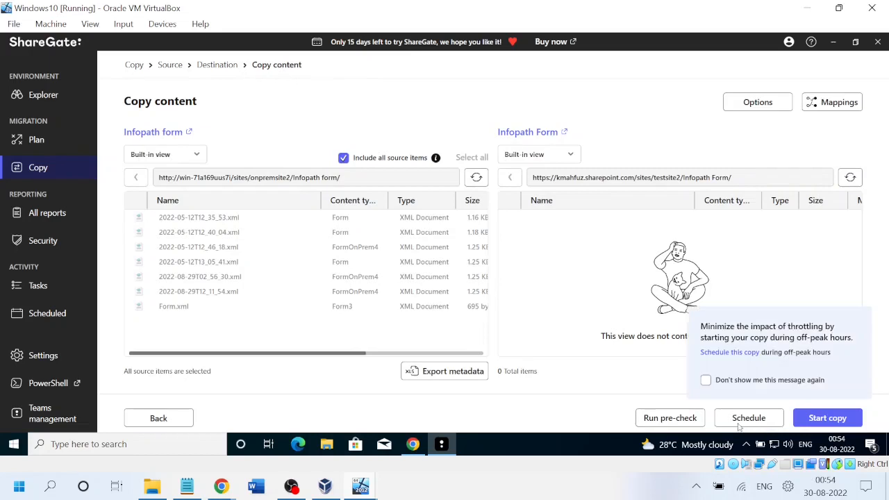
{"action": "left_click", "coordinate": [830, 424]}
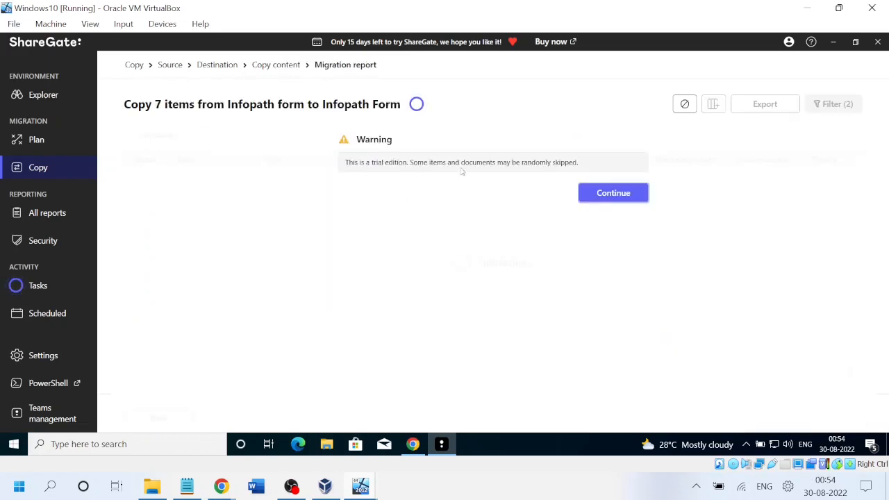
{"action": "left_click", "coordinate": [621, 202]}
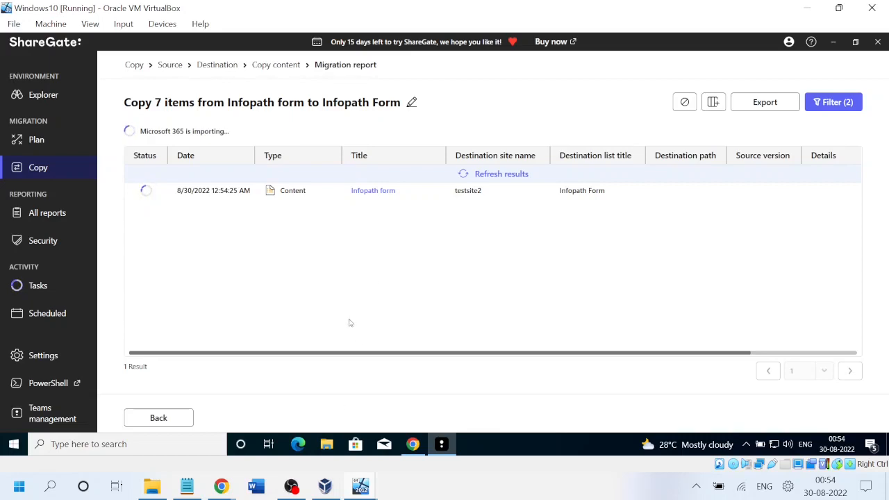
{"action": "left_click", "coordinate": [297, 491]}
{"action": "left_click", "coordinate": [297, 491]}
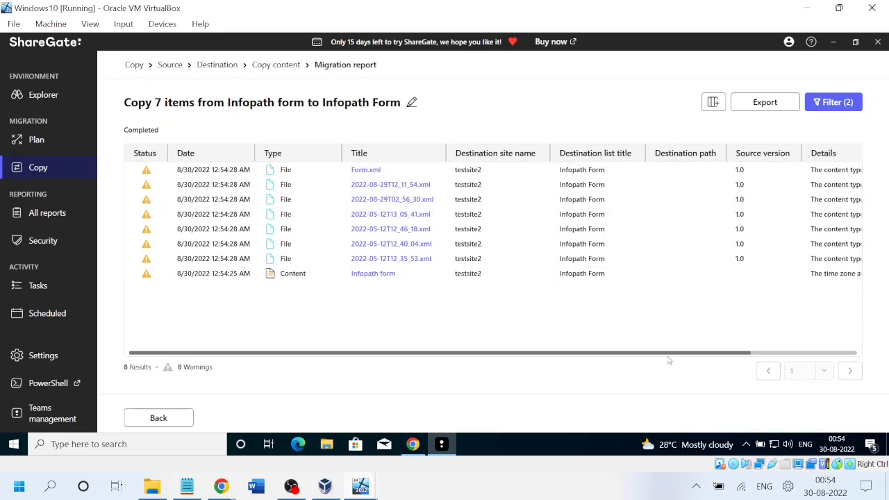
{"action": "left_click_drag", "start_coordinate": [722, 358], "coordinate": [522, 358]}
Reload the SharePoint Infopath Form library so the newly copied files appear.
{"action": "mouse_move", "coordinate": [220, 486]}
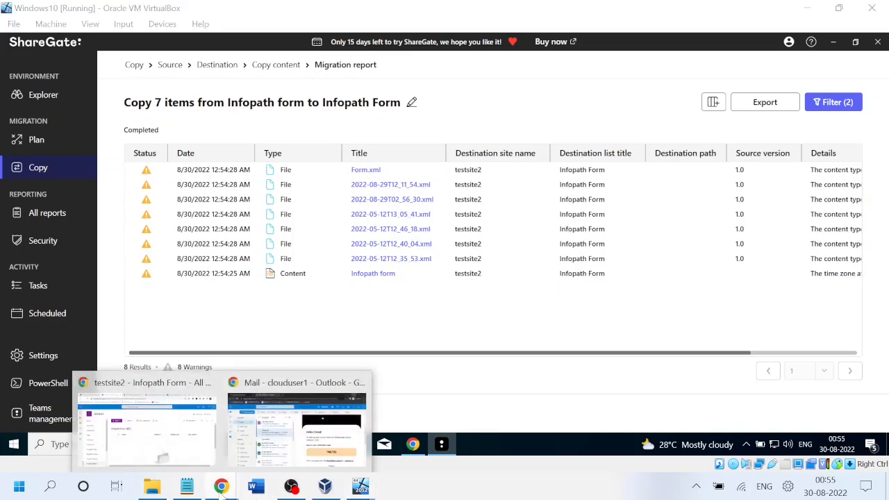
{"action": "left_click", "coordinate": [174, 445]}
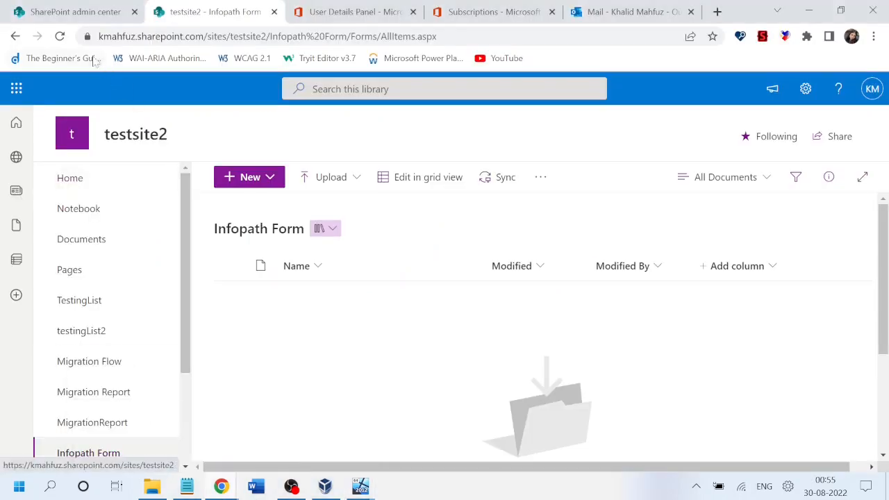
{"action": "left_click", "coordinate": [60, 36]}
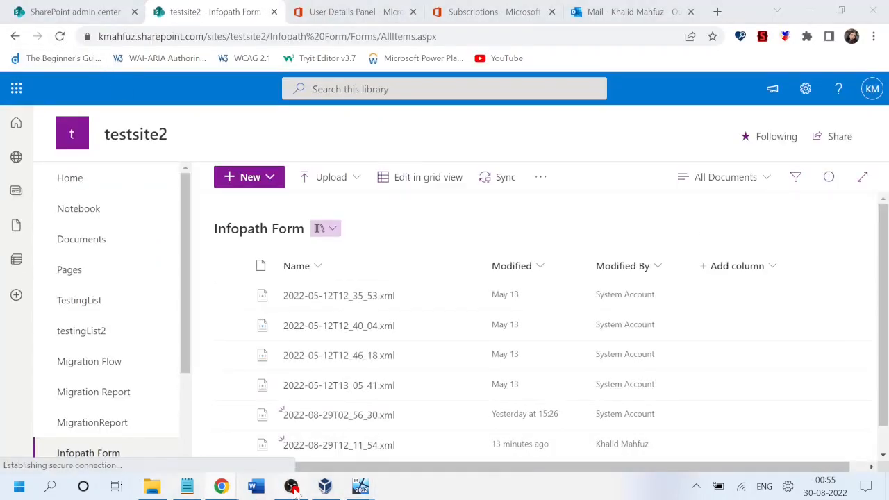
{"action": "left_click", "coordinate": [291, 486]}
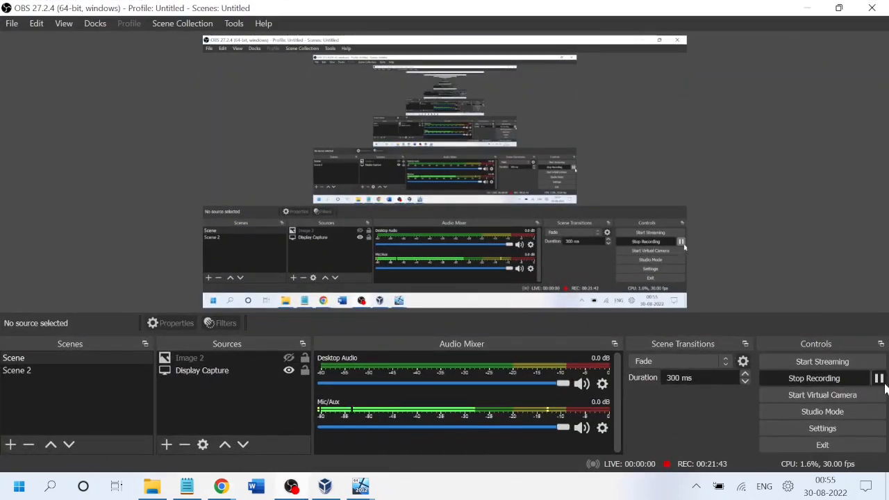
{"action": "left_click", "coordinate": [878, 378]}
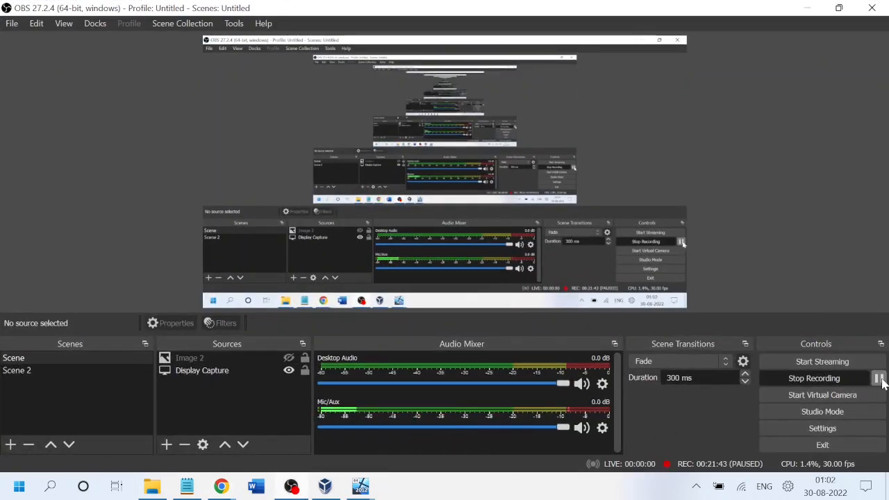
{"action": "left_click", "coordinate": [878, 378]}
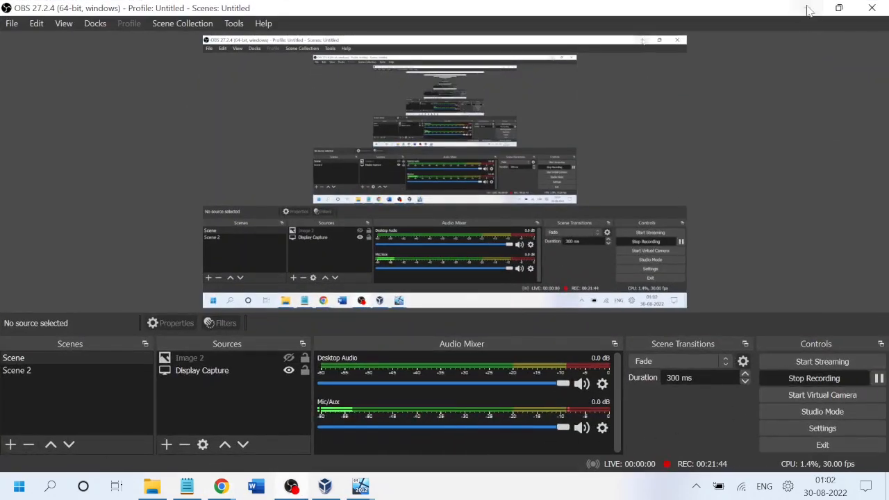
{"action": "left_click", "coordinate": [808, 10]}
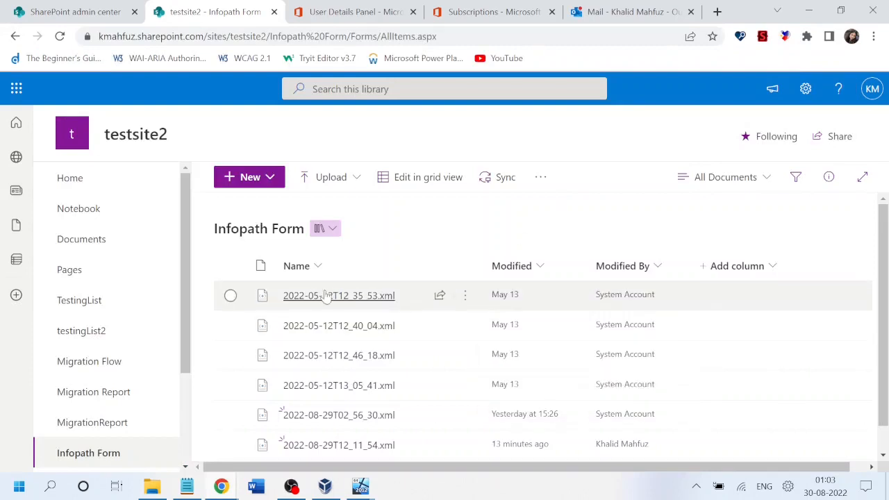
{"action": "left_click_drag", "start_coordinate": [887, 275], "coordinate": [888, 394]}
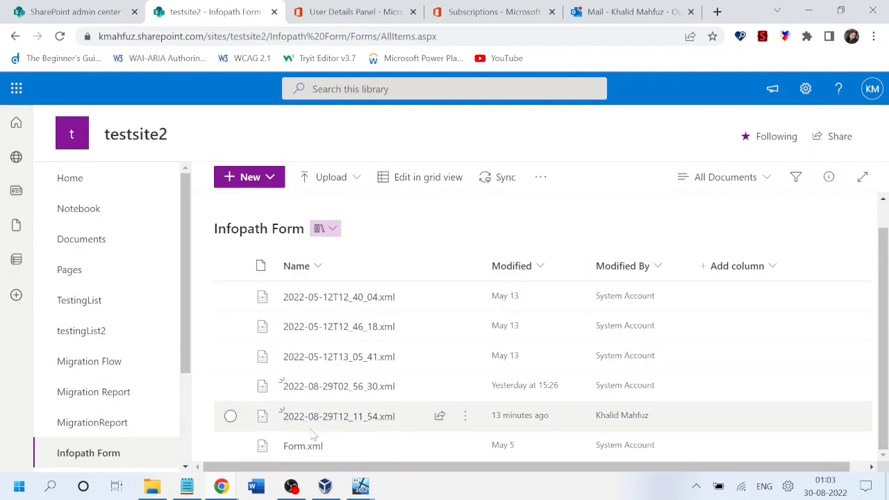
Download Form.xml from the library, dismiss the app chooser, and show Chrome's Downloads page.
{"action": "left_click", "coordinate": [298, 447]}
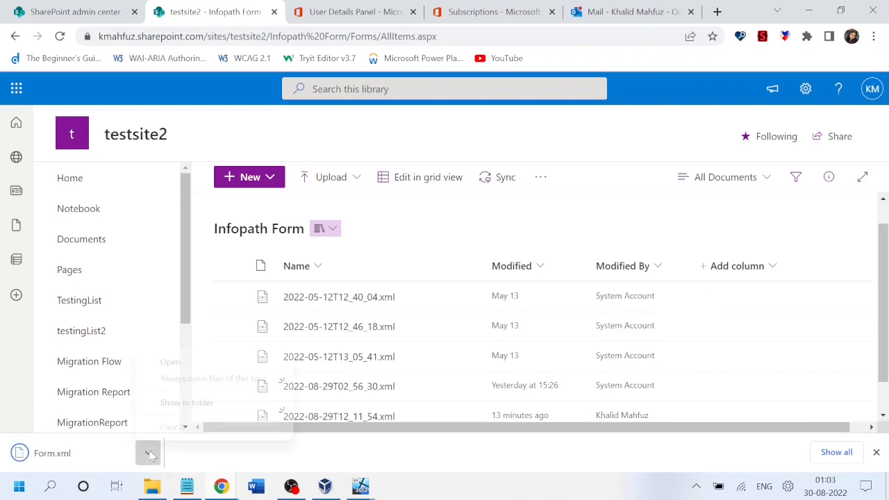
{"action": "left_click", "coordinate": [149, 453]}
{"action": "left_click", "coordinate": [170, 362]}
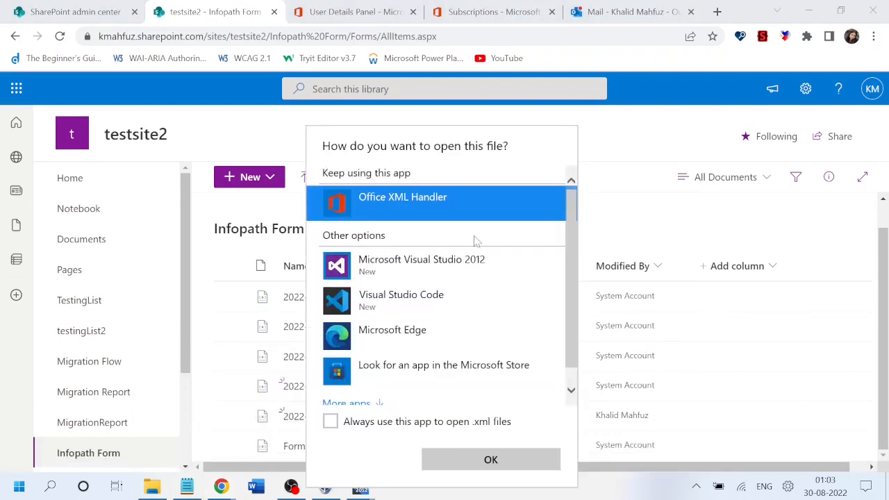
{"action": "left_click", "coordinate": [638, 156]}
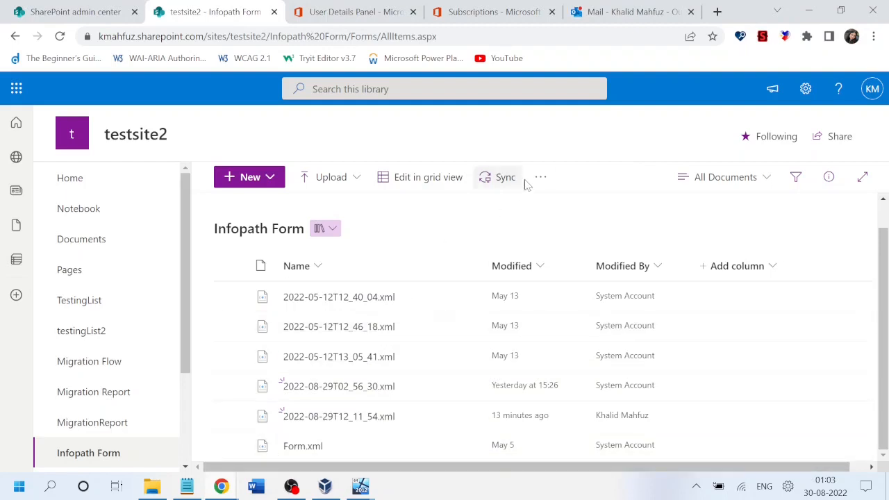
{"action": "key", "text": "ctrl+j"}
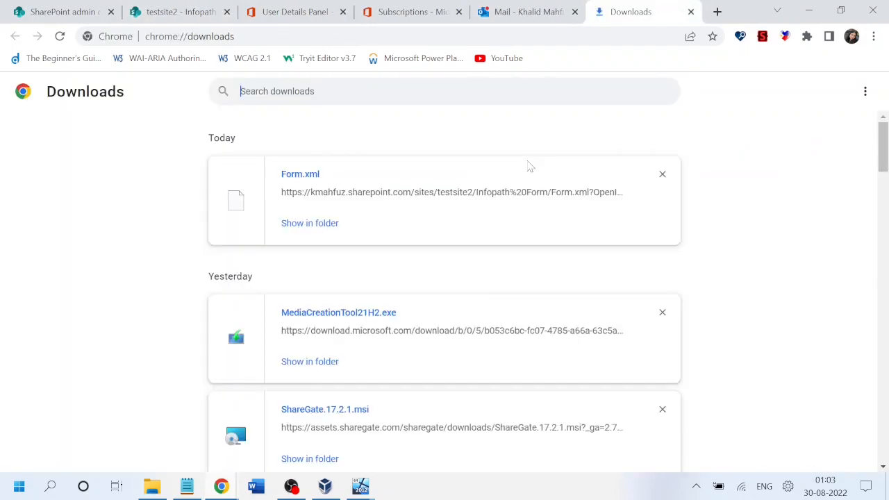
Show the downloaded Form.xml in File Explorer's Downloads folder.
{"action": "left_click", "coordinate": [323, 223]}
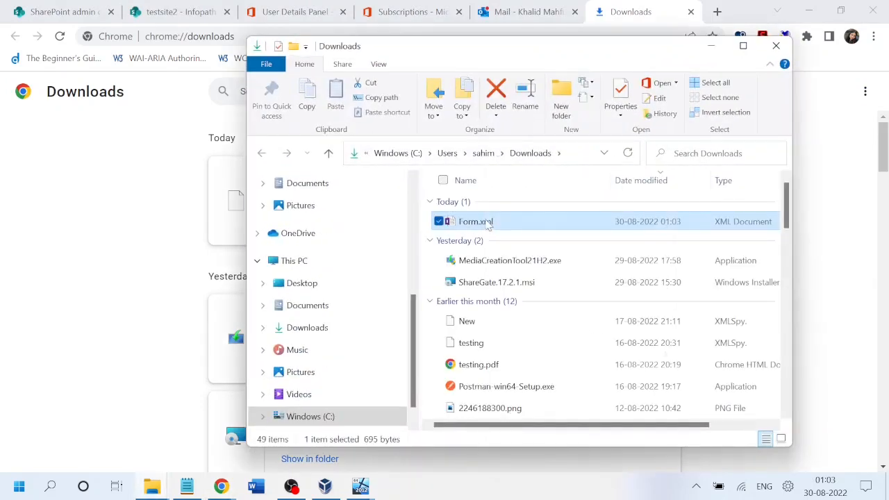
{"action": "right_click", "coordinate": [489, 226]}
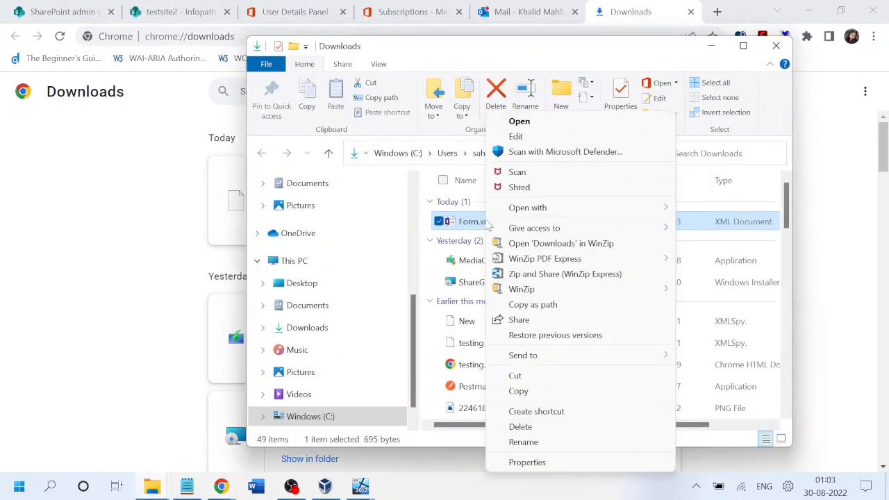
{"action": "mouse_move", "coordinate": [541, 214]}
{"action": "left_click", "coordinate": [470, 226]}
Launch an empty Notepad from Start search and arrange it beside the Downloads folder.
{"action": "key", "text": "super"}
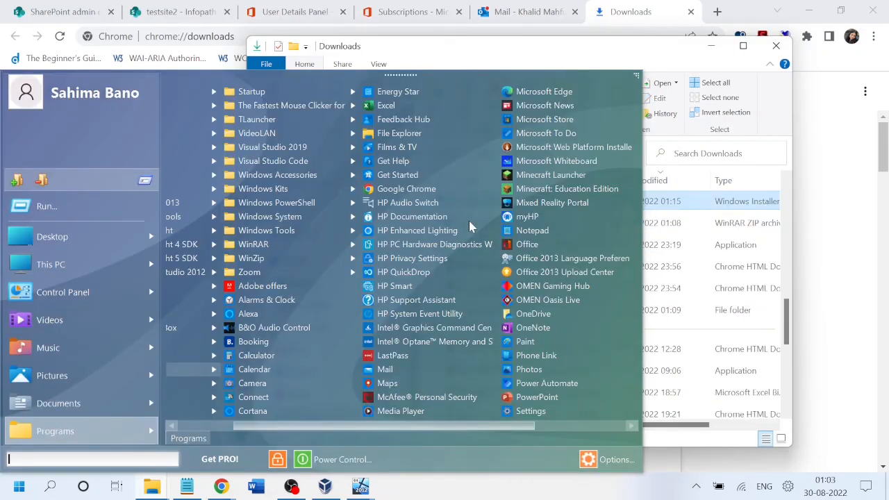
{"action": "key", "text": "Down"}
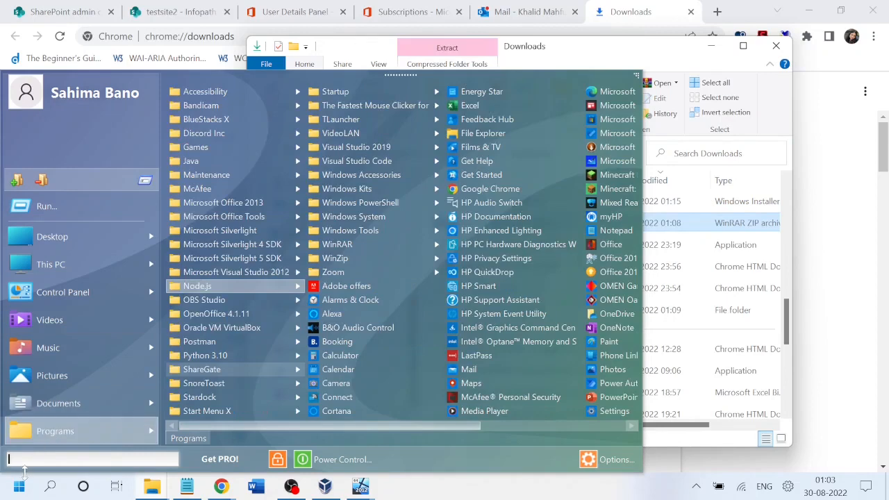
{"action": "left_click", "coordinate": [93, 459]}
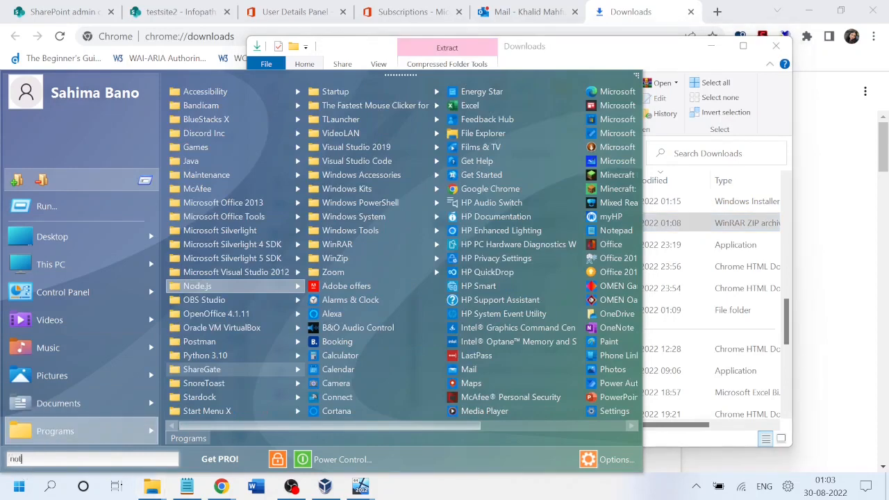
{"action": "type", "text": "notepad"}
{"action": "key", "text": "Return"}
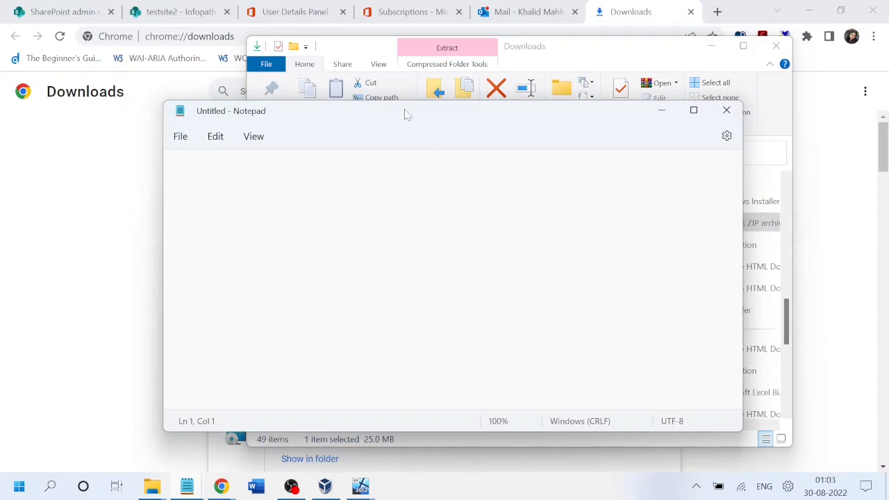
{"action": "left_click_drag", "start_coordinate": [406, 113], "coordinate": [470, 288]}
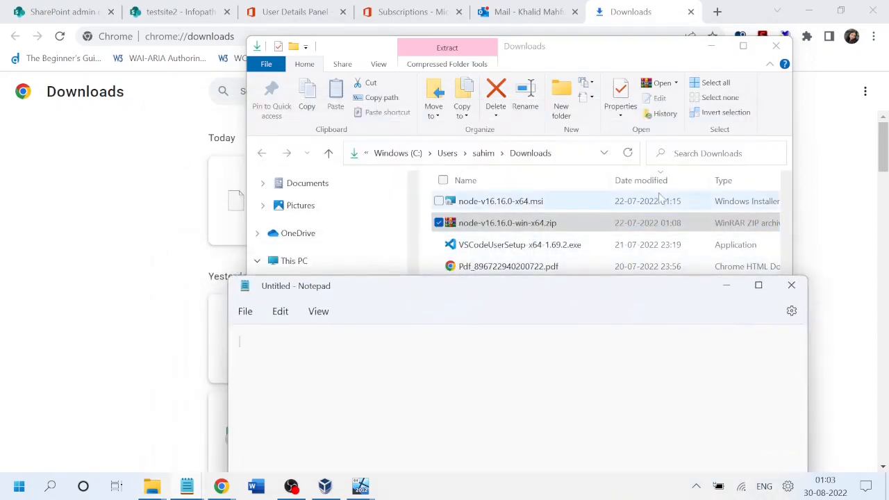
{"action": "left_click", "coordinate": [786, 213]}
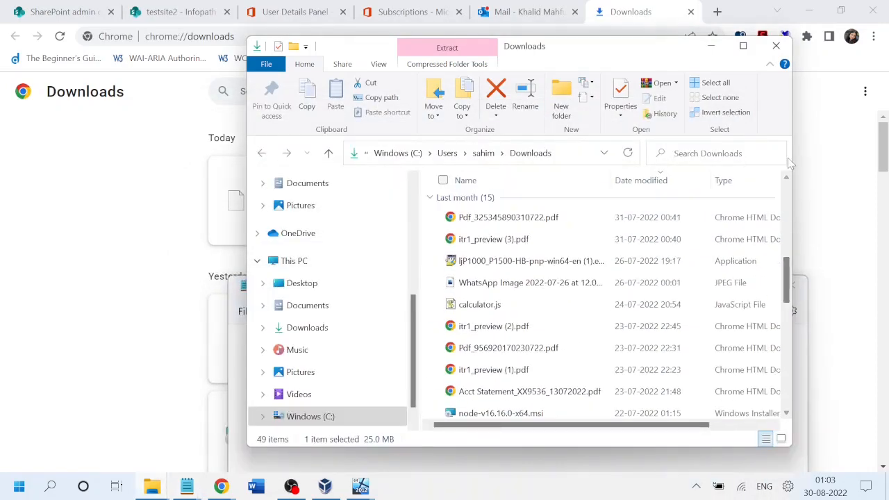
{"action": "left_click_drag", "start_coordinate": [792, 288], "coordinate": [794, 178]}
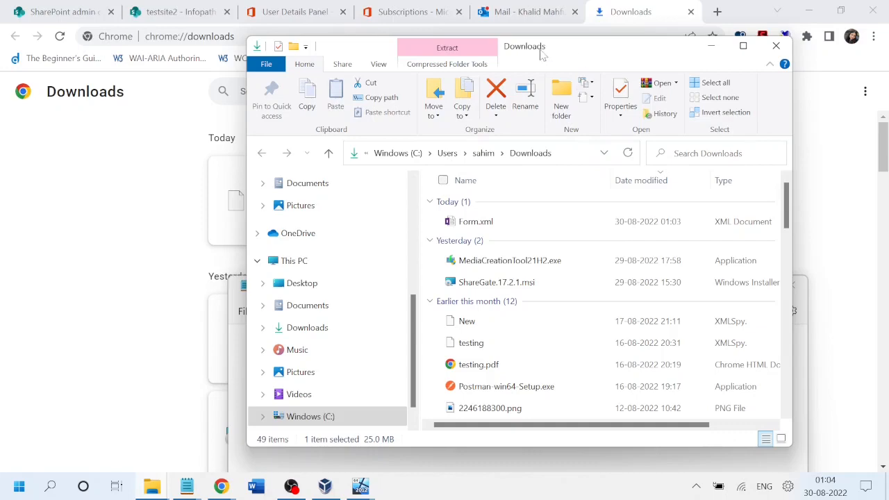
{"action": "left_click_drag", "start_coordinate": [541, 53], "coordinate": [400, 62]}
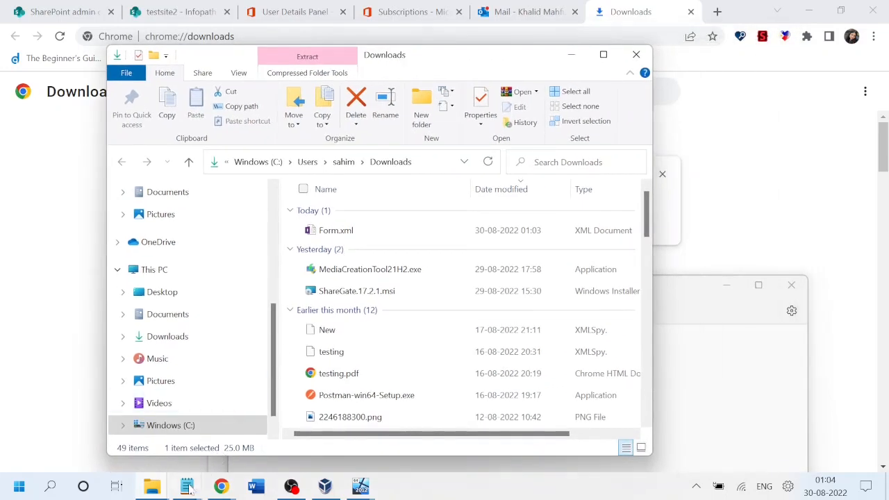
{"action": "mouse_move", "coordinate": [187, 487]}
{"action": "left_click", "coordinate": [233, 417]}
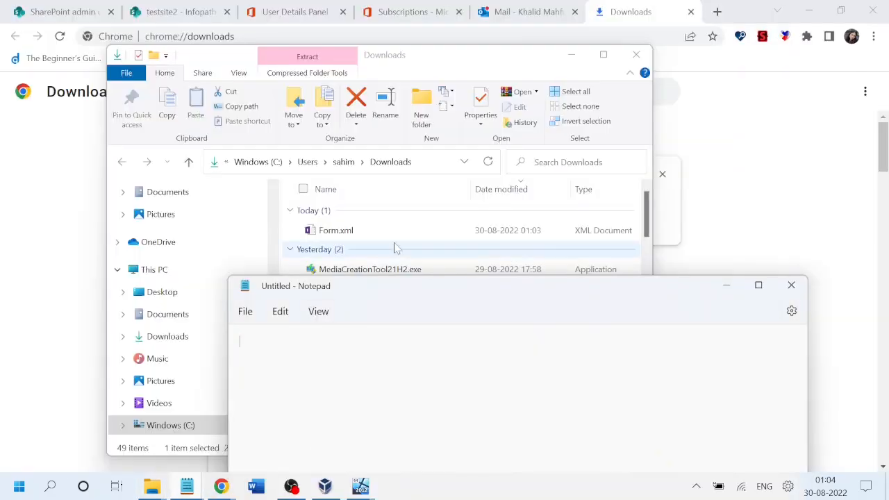
Open Form.xml in maximized Notepad, check the Name, Date 2022-05-12 and InfoPath.Document values, then close it.
{"action": "double_click", "coordinate": [357, 232]}
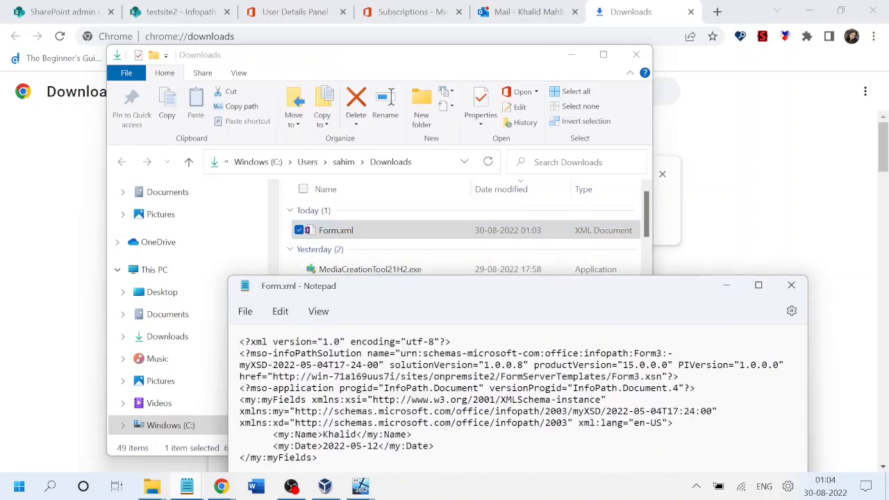
{"action": "left_click", "coordinate": [758, 285]}
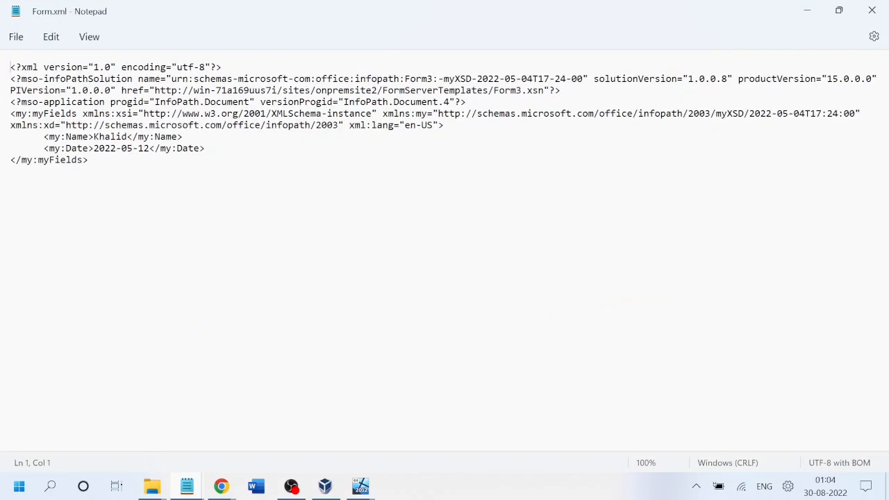
{"action": "left_click_drag", "start_coordinate": [77, 136], "coordinate": [166, 136]}
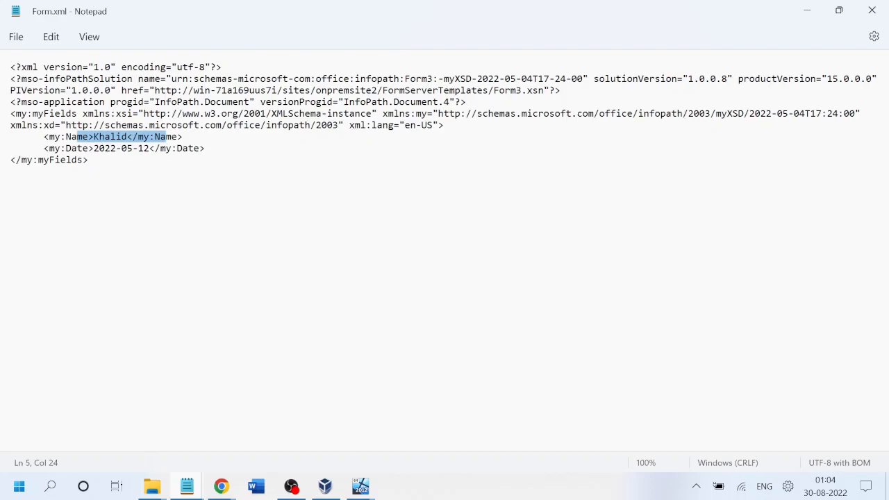
{"action": "left_click_drag", "start_coordinate": [66, 148], "coordinate": [155, 148]}
{"action": "left_click_drag", "start_coordinate": [132, 113], "coordinate": [357, 115]}
{"action": "left_click_drag", "start_coordinate": [144, 102], "coordinate": [270, 102]}
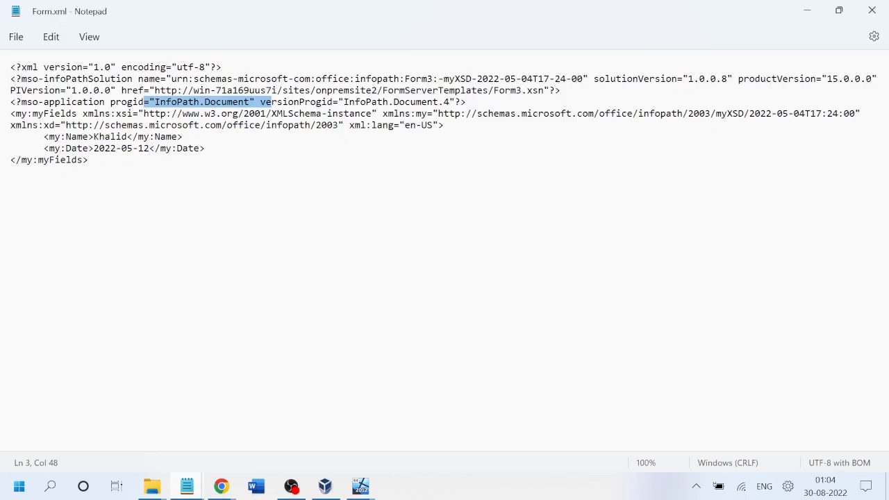
{"action": "left_click", "coordinate": [874, 9]}
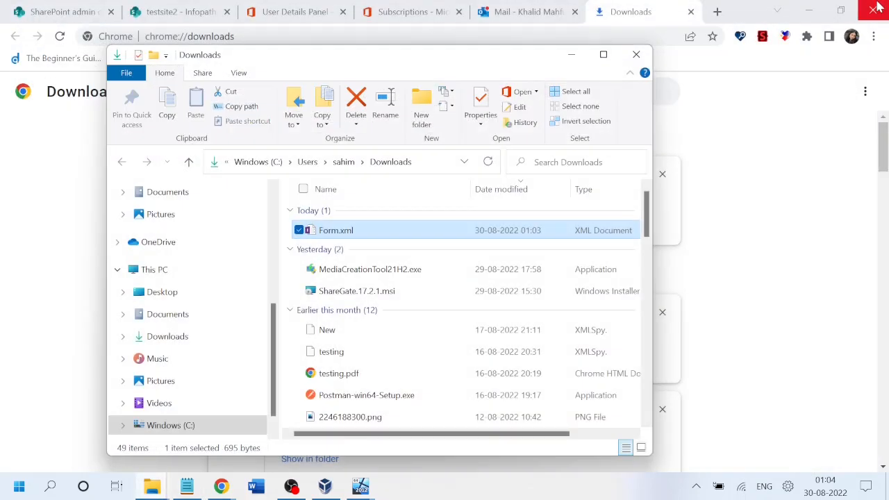
Close the Downloads folder, check the ShareGate report, and find Form.xml in the testsite2 Infopath Form library.
{"action": "left_click", "coordinate": [636, 54]}
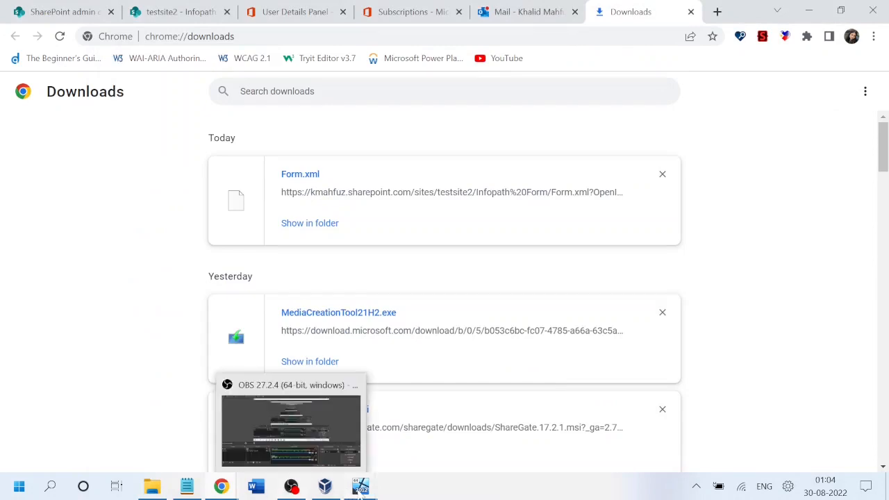
{"action": "mouse_move", "coordinate": [359, 490]}
{"action": "left_click", "coordinate": [438, 424]}
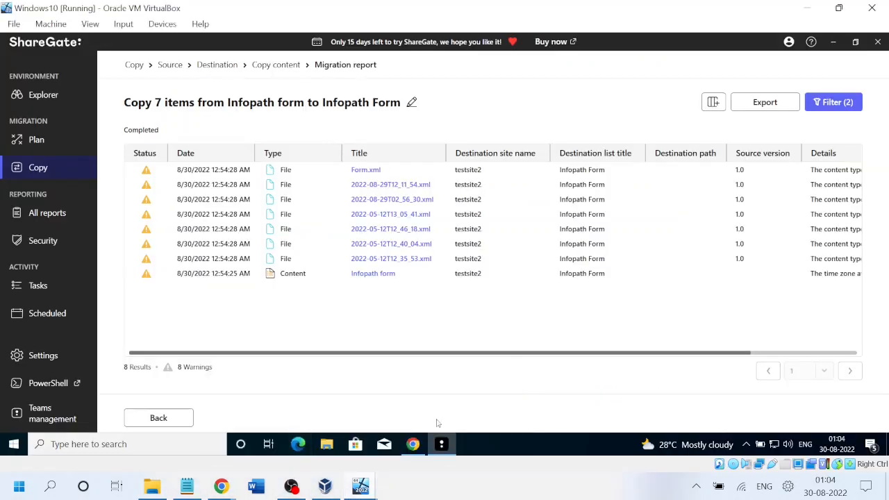
{"action": "mouse_move", "coordinate": [221, 486]}
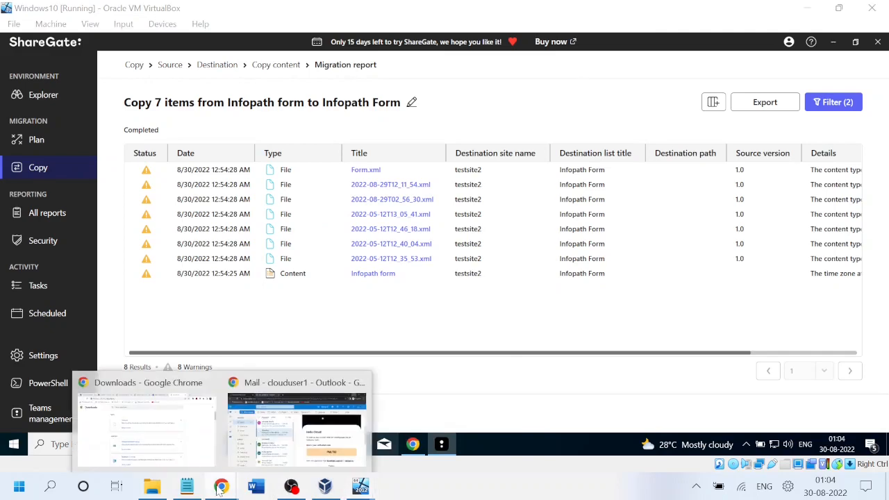
{"action": "left_click", "coordinate": [153, 438]}
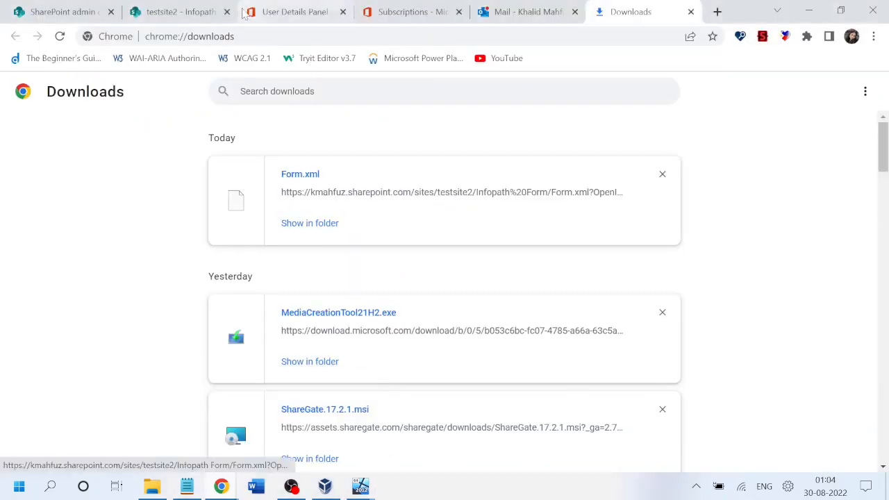
{"action": "left_click", "coordinate": [199, 15]}
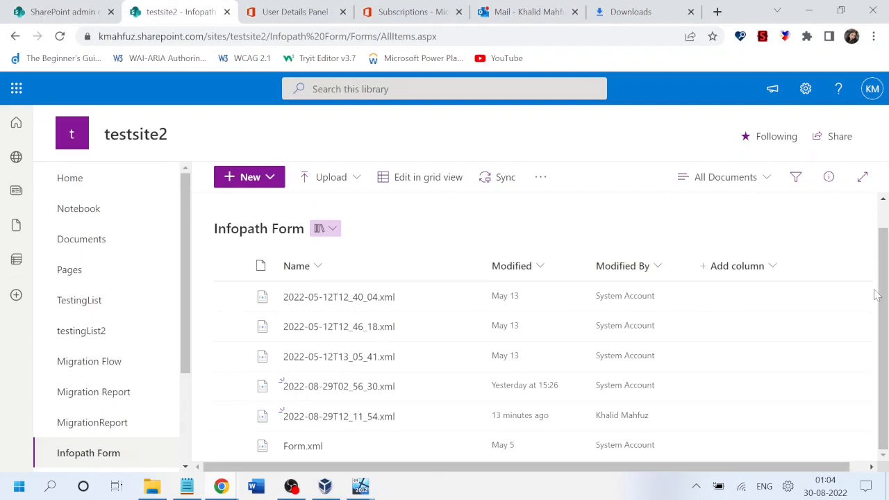
{"action": "scroll", "coordinate": [887, 232], "scroll_direction": "up", "scroll_amount": 1}
{"action": "scroll", "coordinate": [885, 221], "scroll_direction": "down", "scroll_amount": 1}
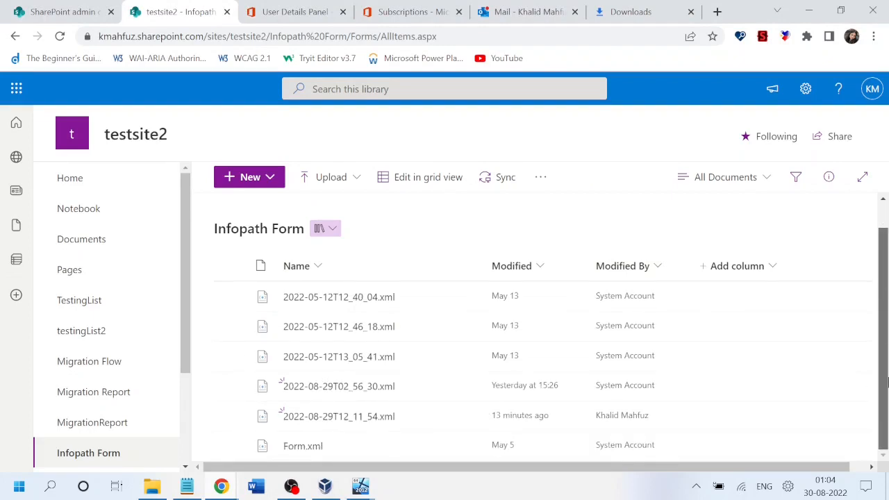